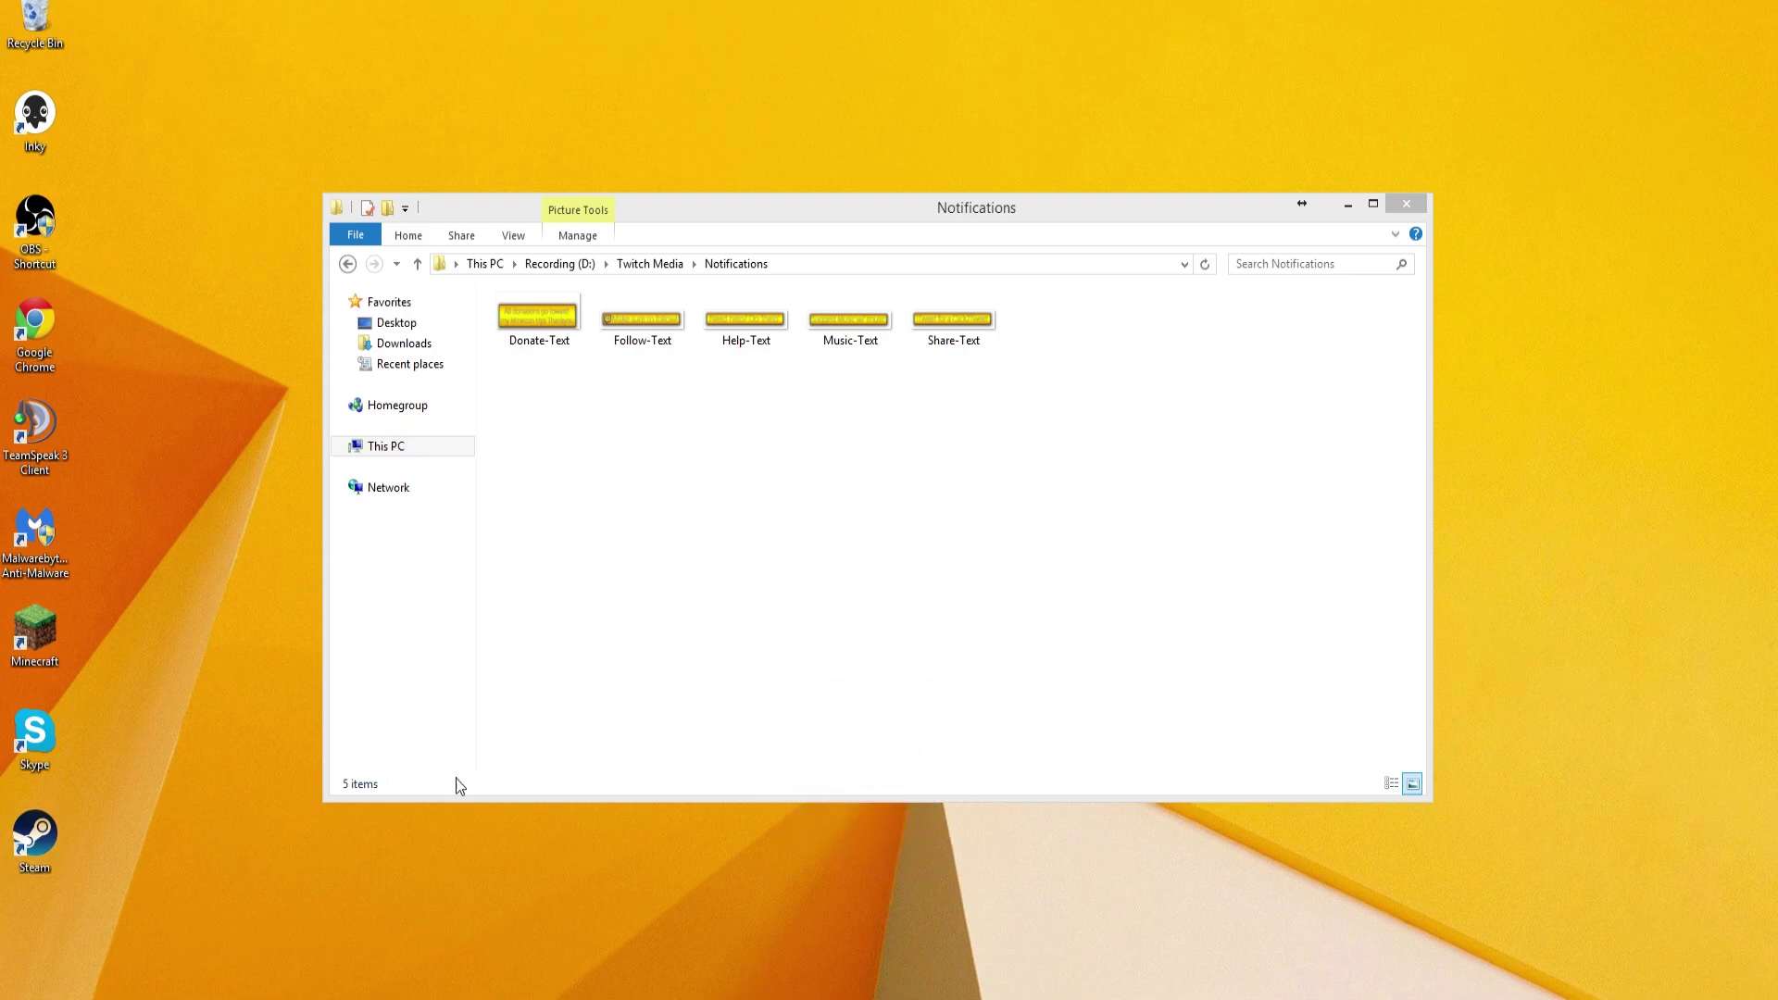
left_click_drag(983, 385, 508, 325)
double_click(507, 325)
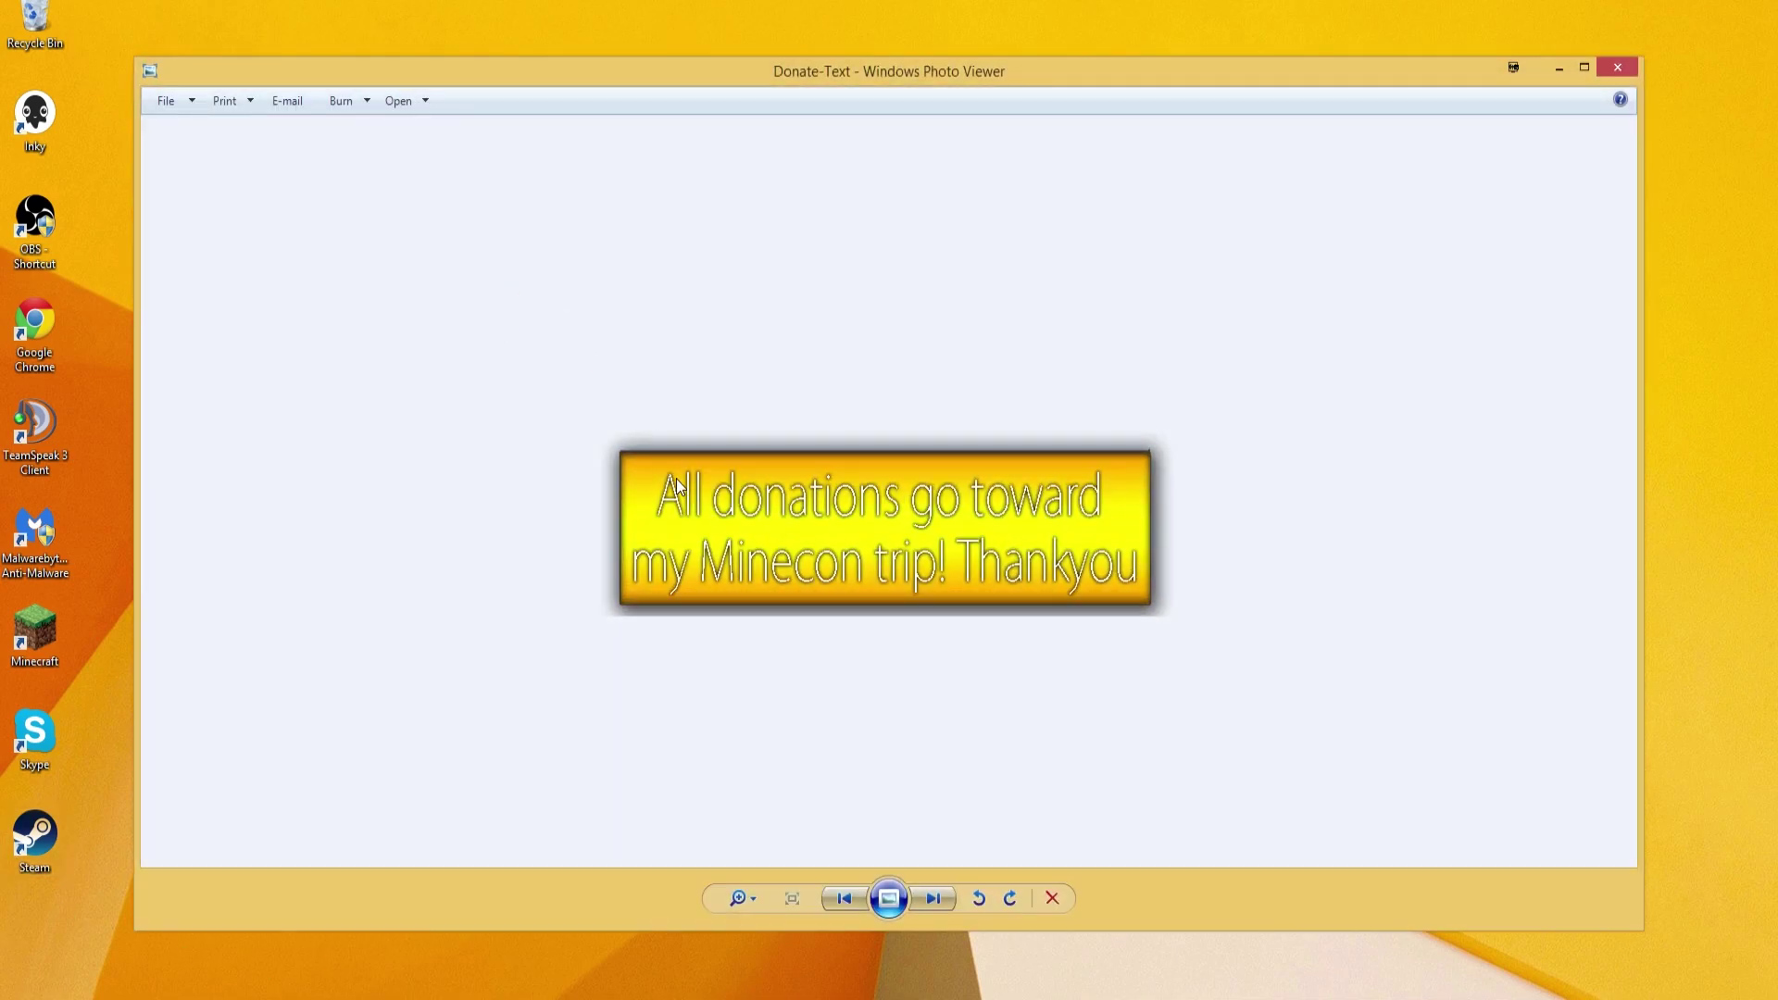
key("Right")
key("Right")
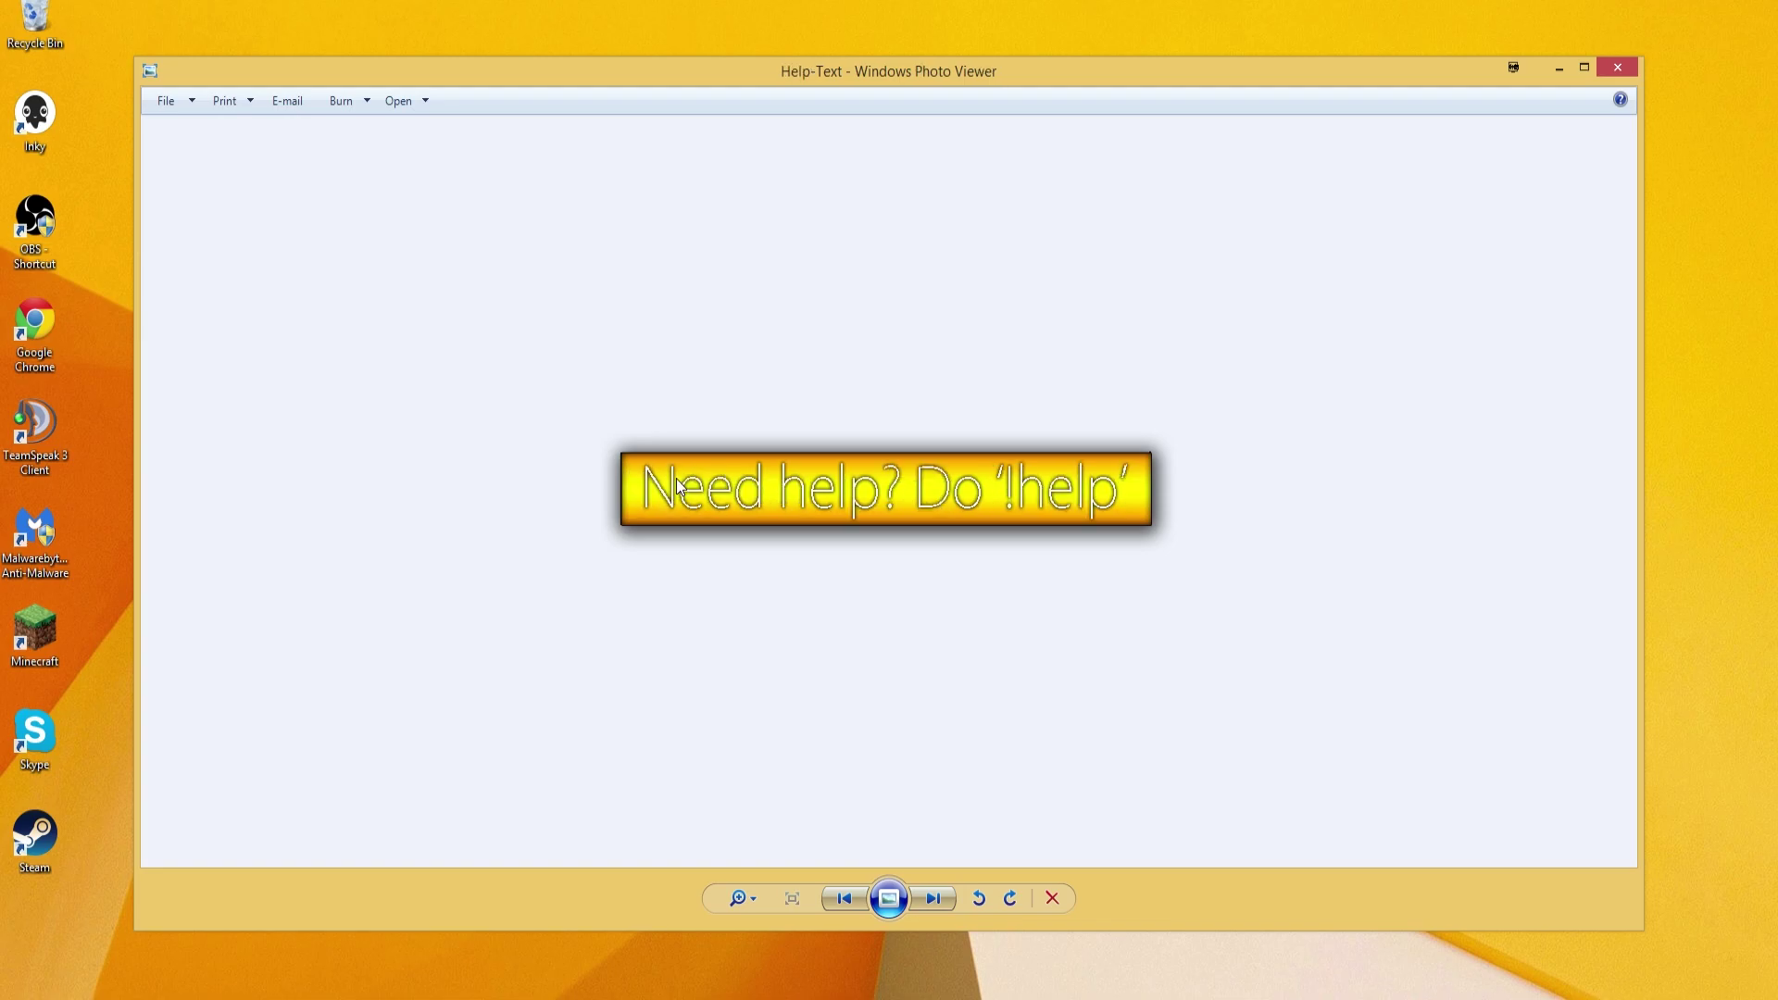
key("Right")
key("Right")
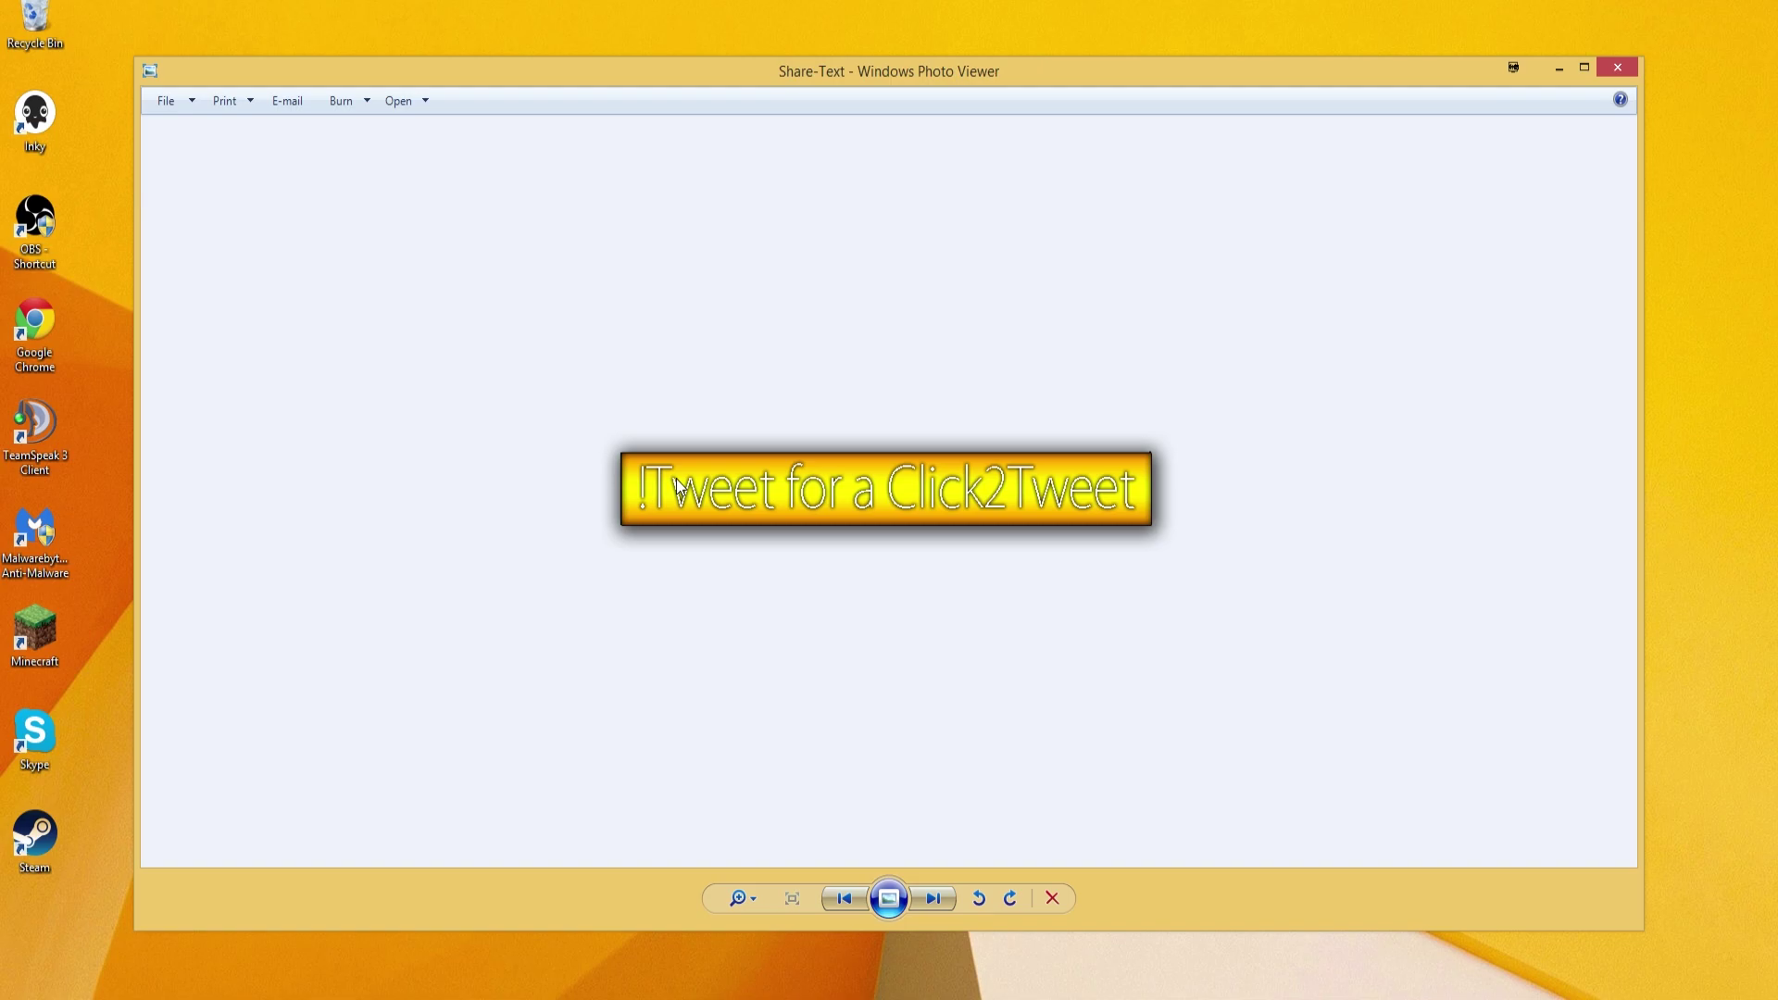
key("Right")
key("Right")
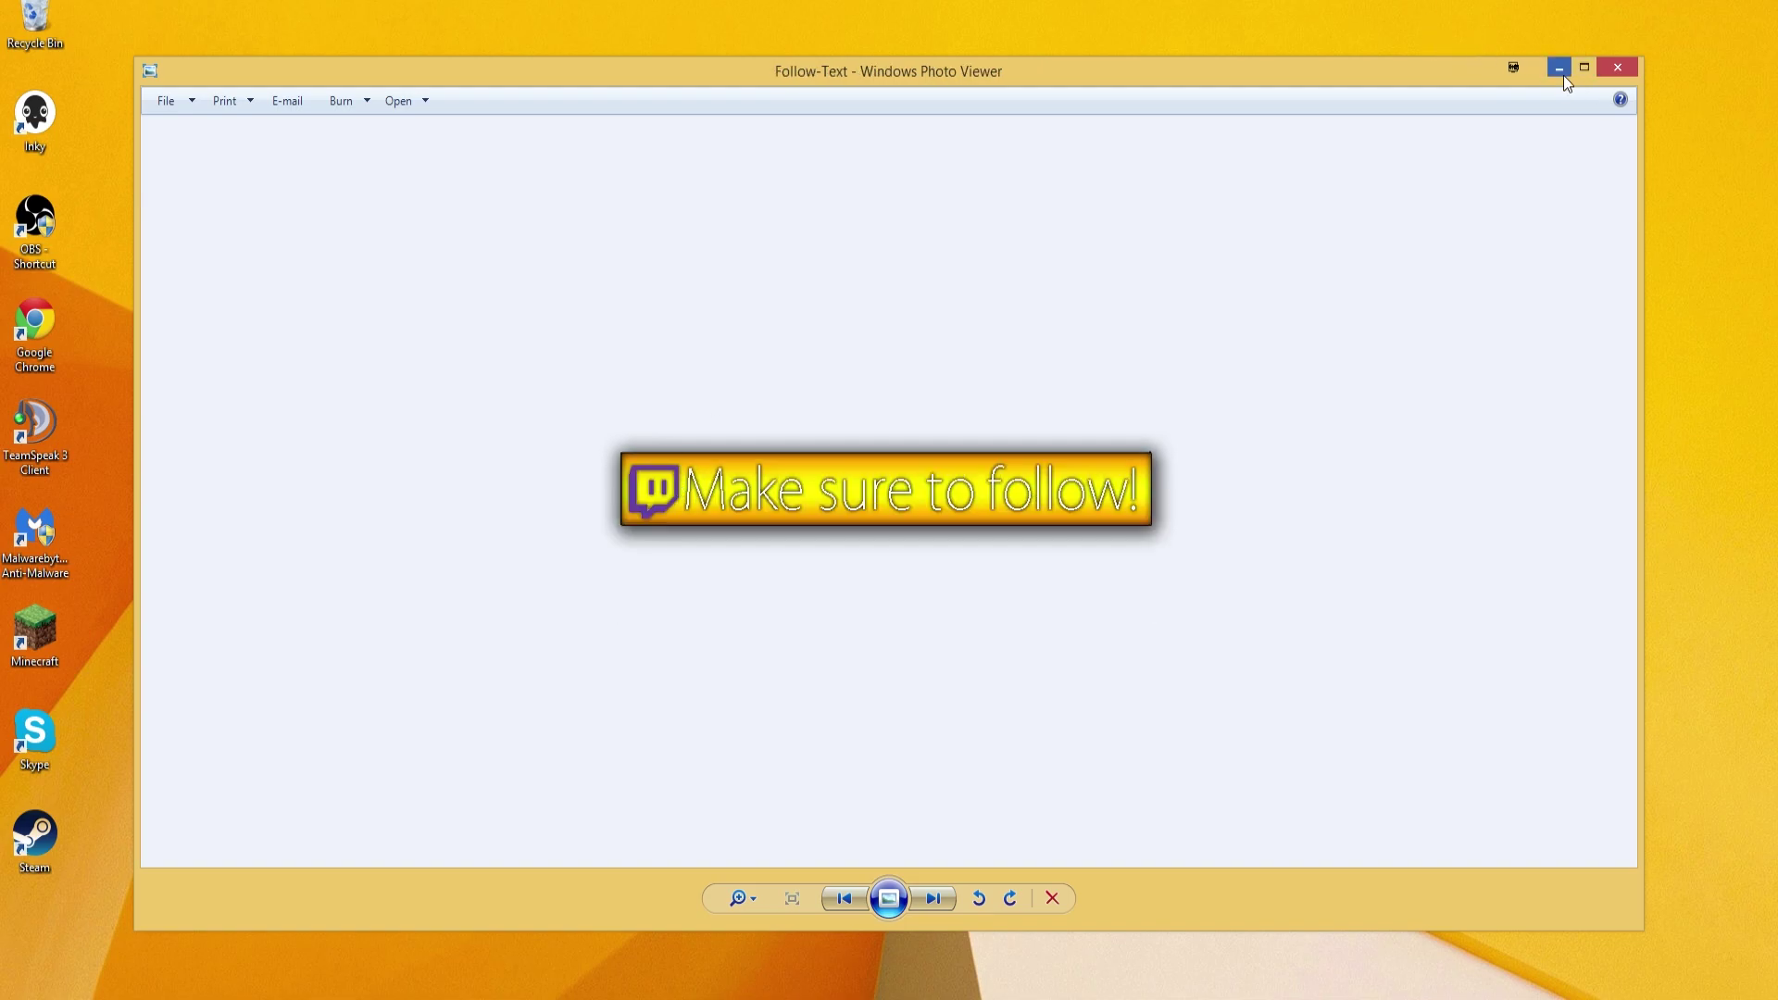
left_click(1619, 67)
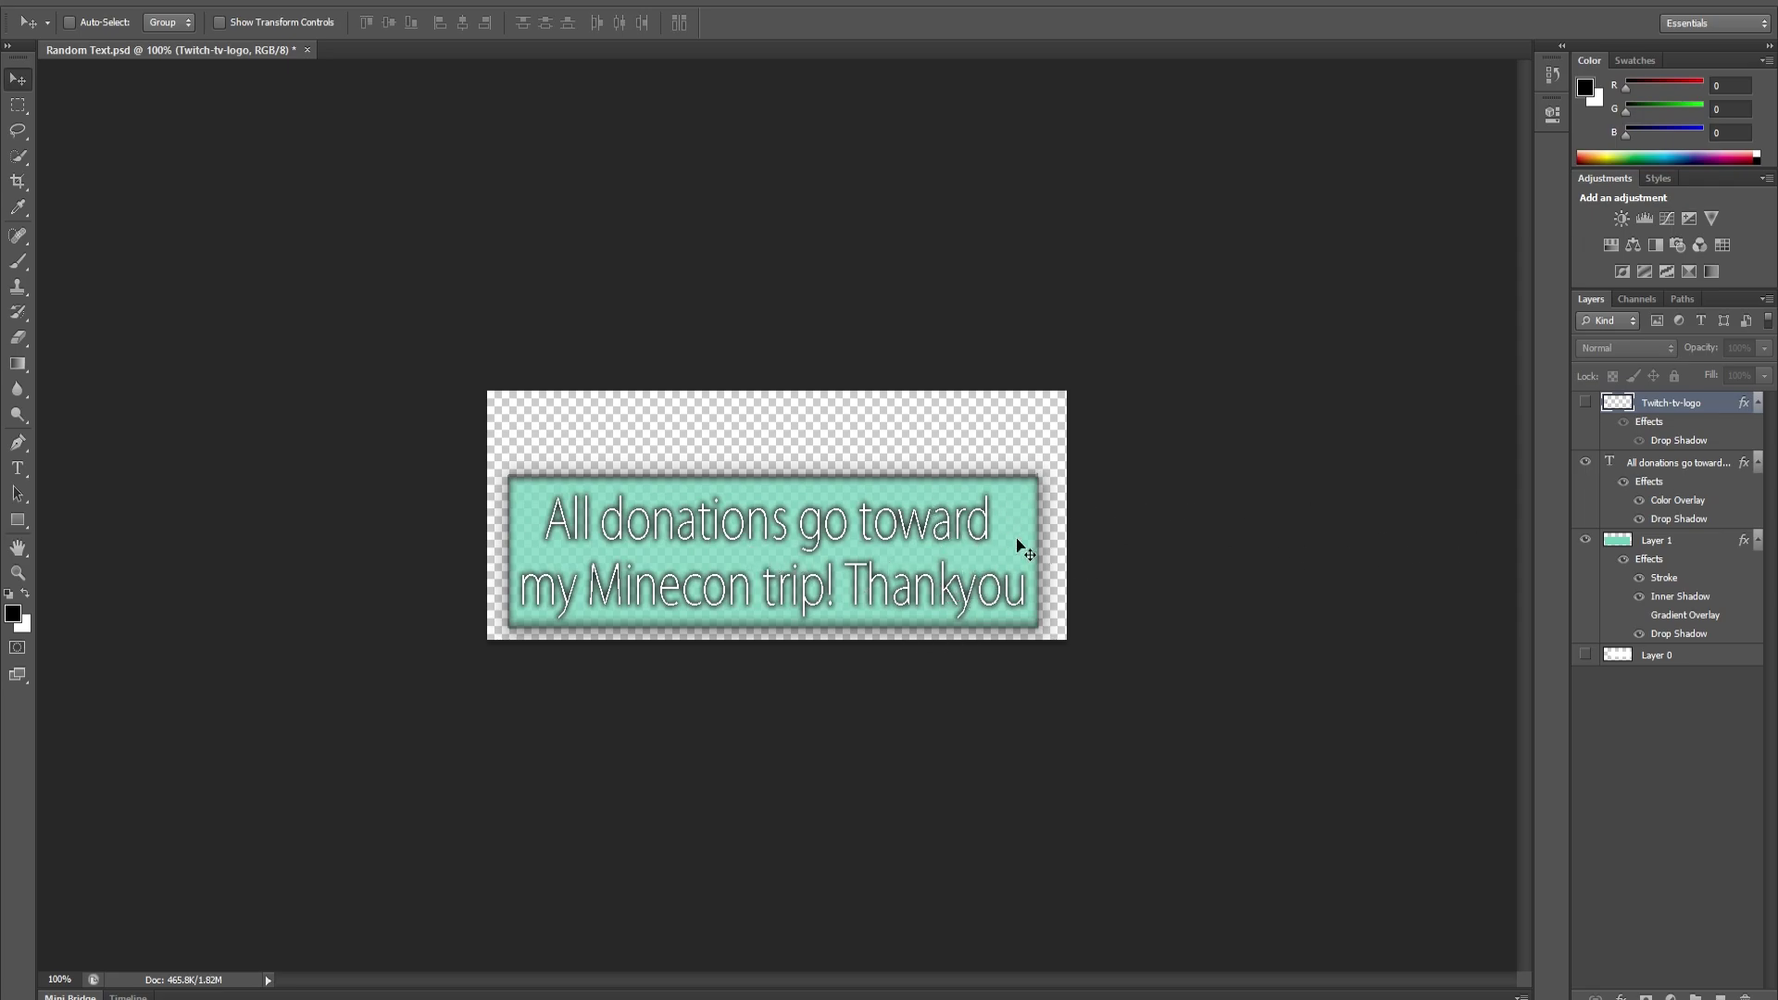
Step: Desaturate Layer 1's banner box with Hue/Saturation: saturation -98, lightness +40
left_click(1657, 541)
key("ctrl+u")
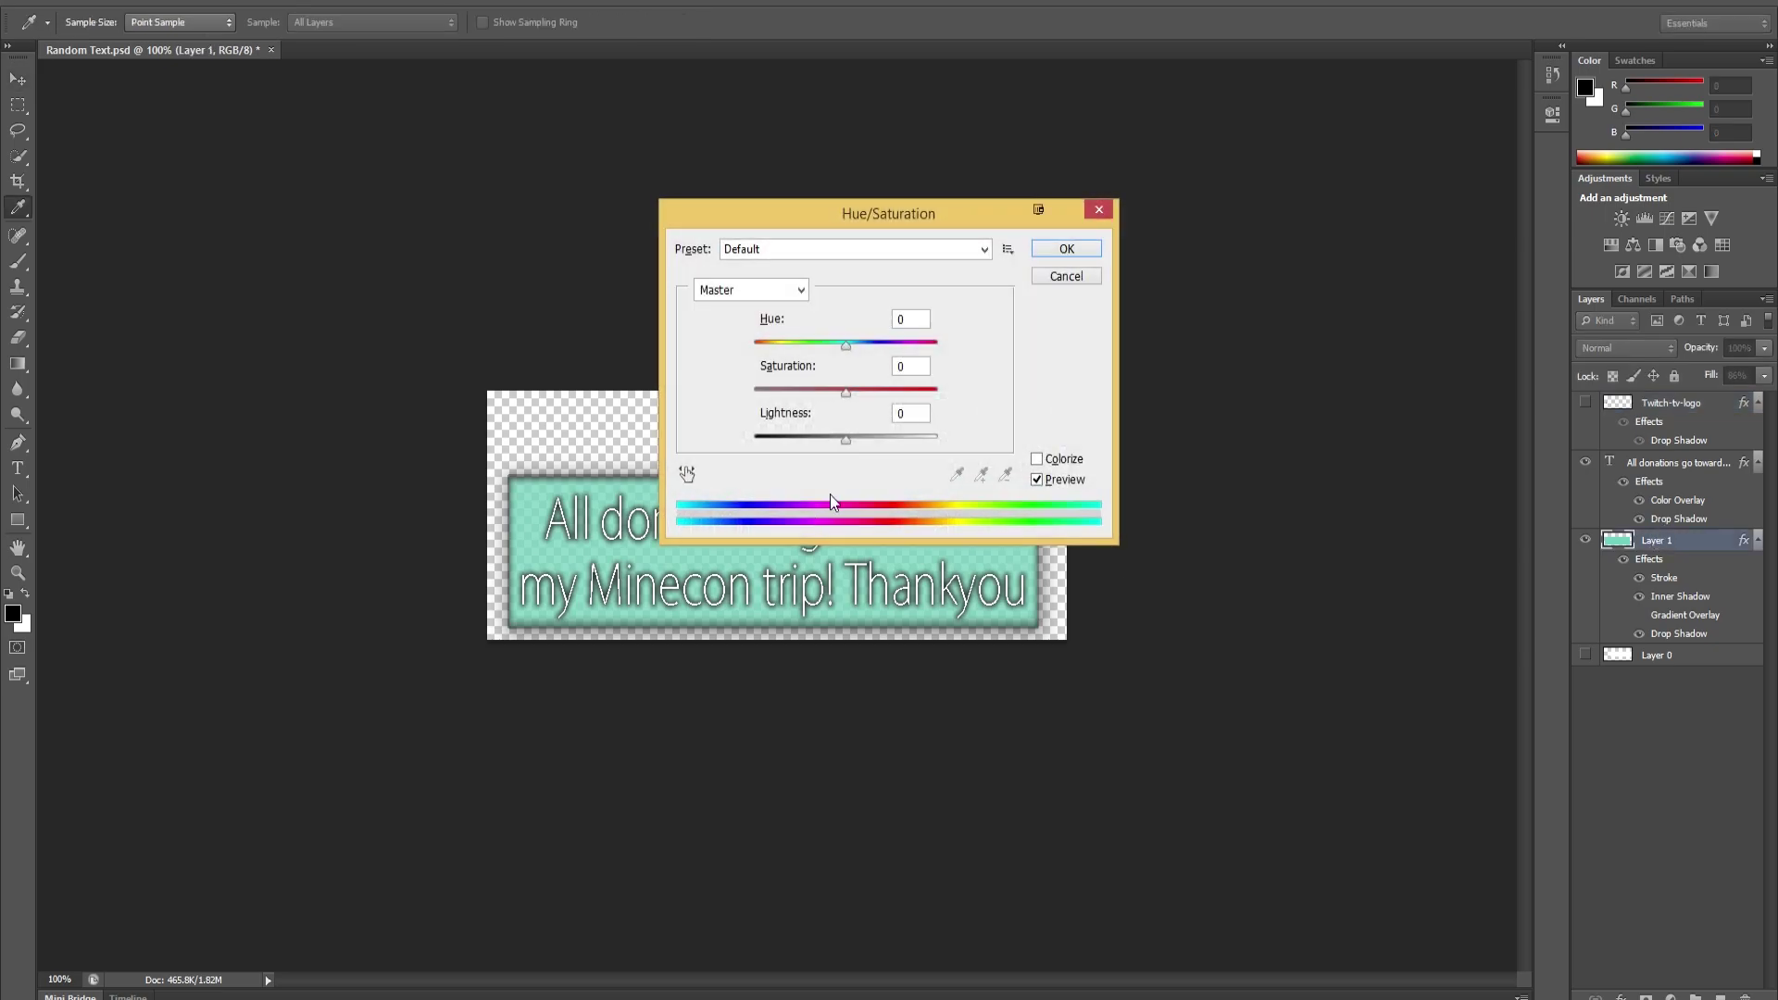
left_click_drag(806, 393, 760, 391)
left_click_drag(845, 439, 921, 443)
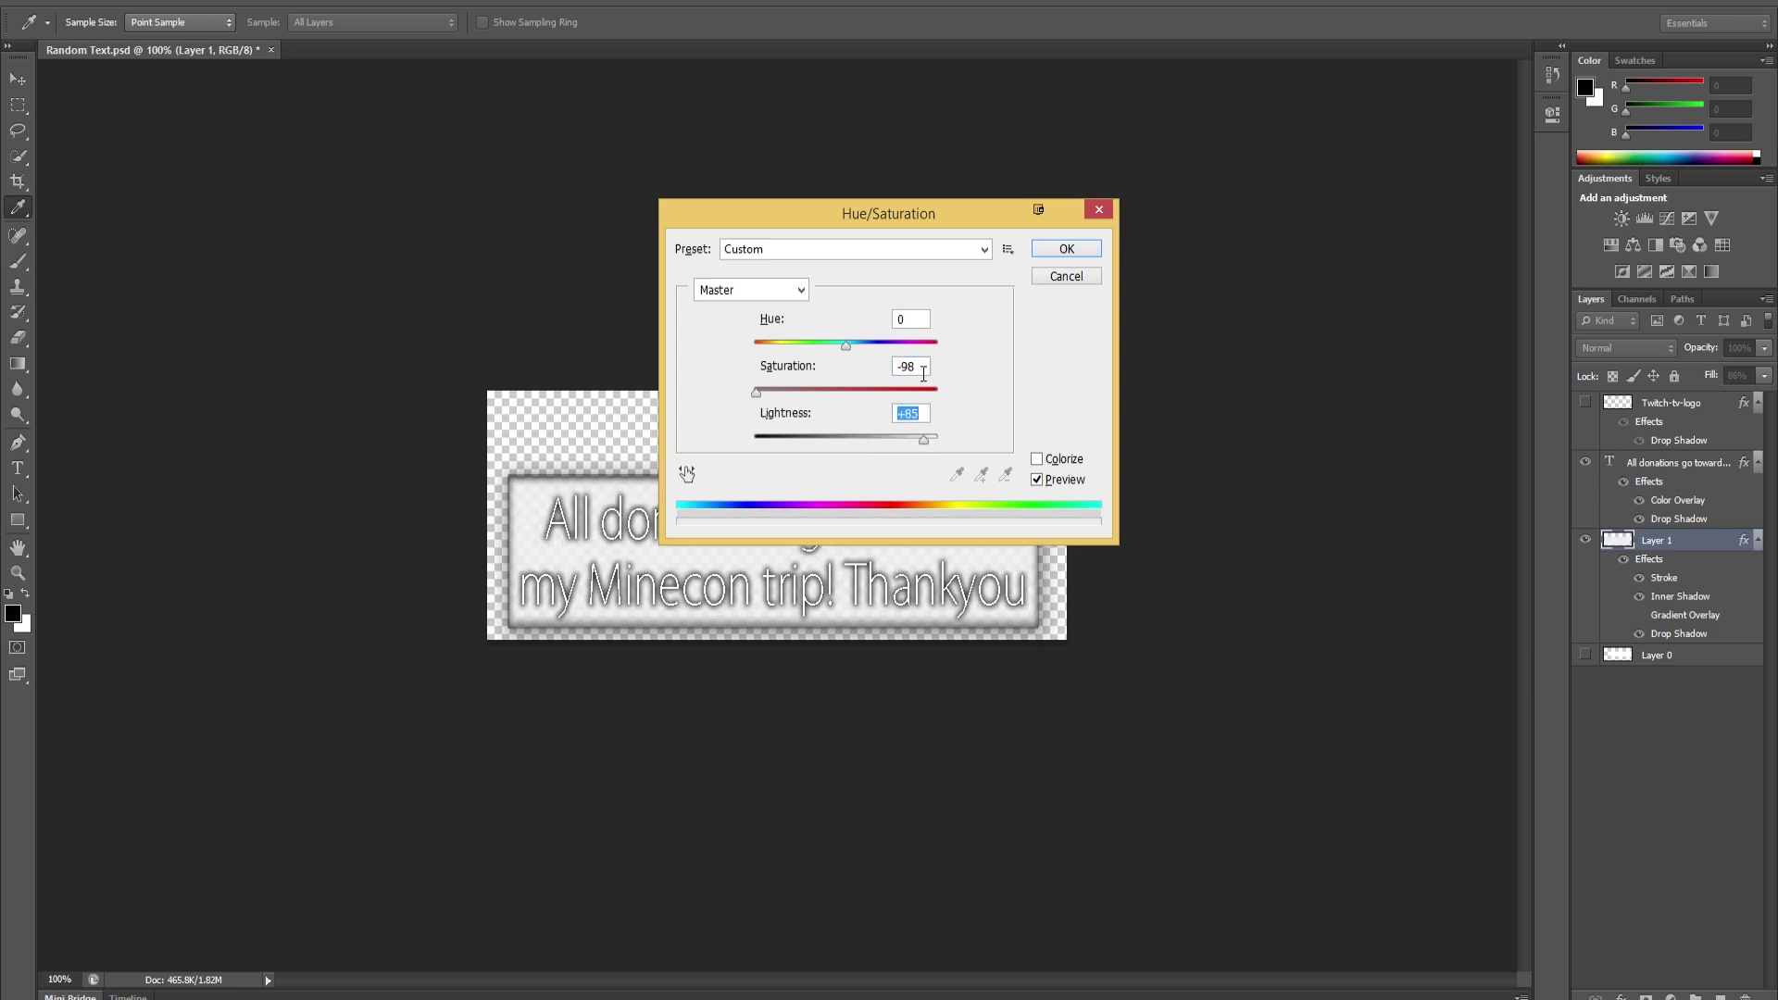
left_click(1044, 252)
Step: Set Layer 1's fill to 64% and its opacity to 100%
left_click(1760, 376)
left_click_drag(1737, 396, 1735, 396)
left_click(1763, 350)
left_click_drag(1744, 372, 1774, 373)
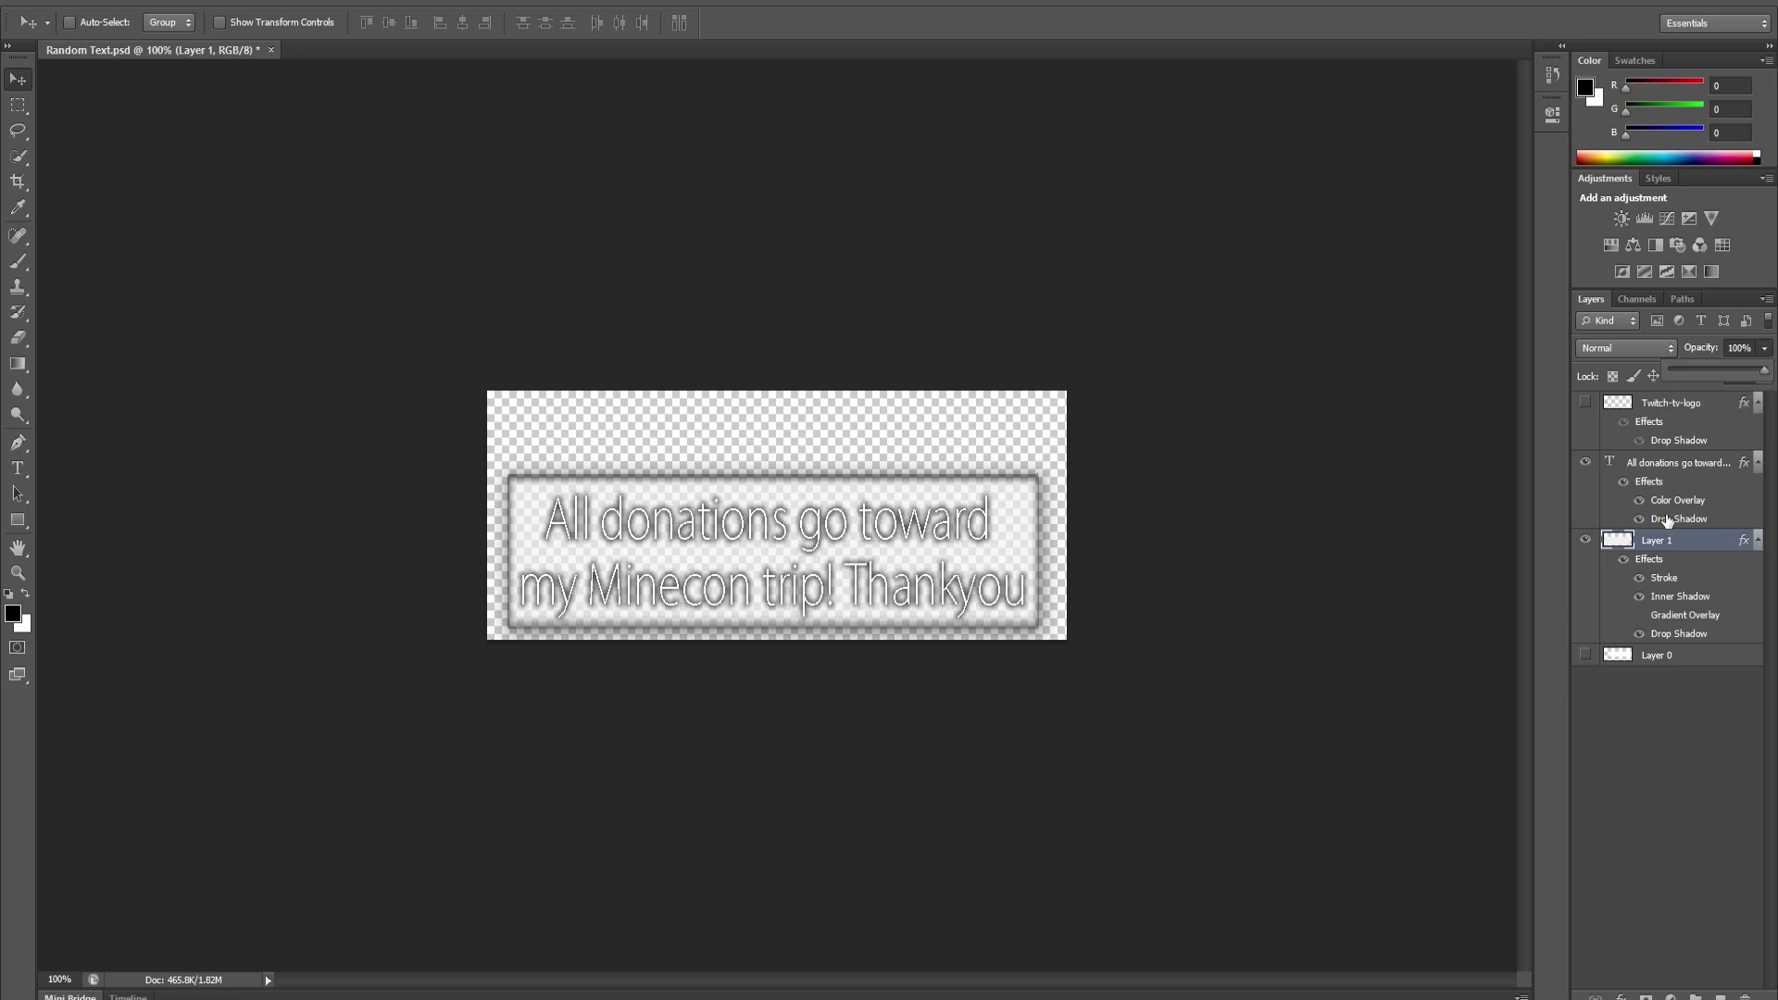
Step: Darken Layer 1 with a second Hue/Saturation pass at lightness -34
key("ctrl+u")
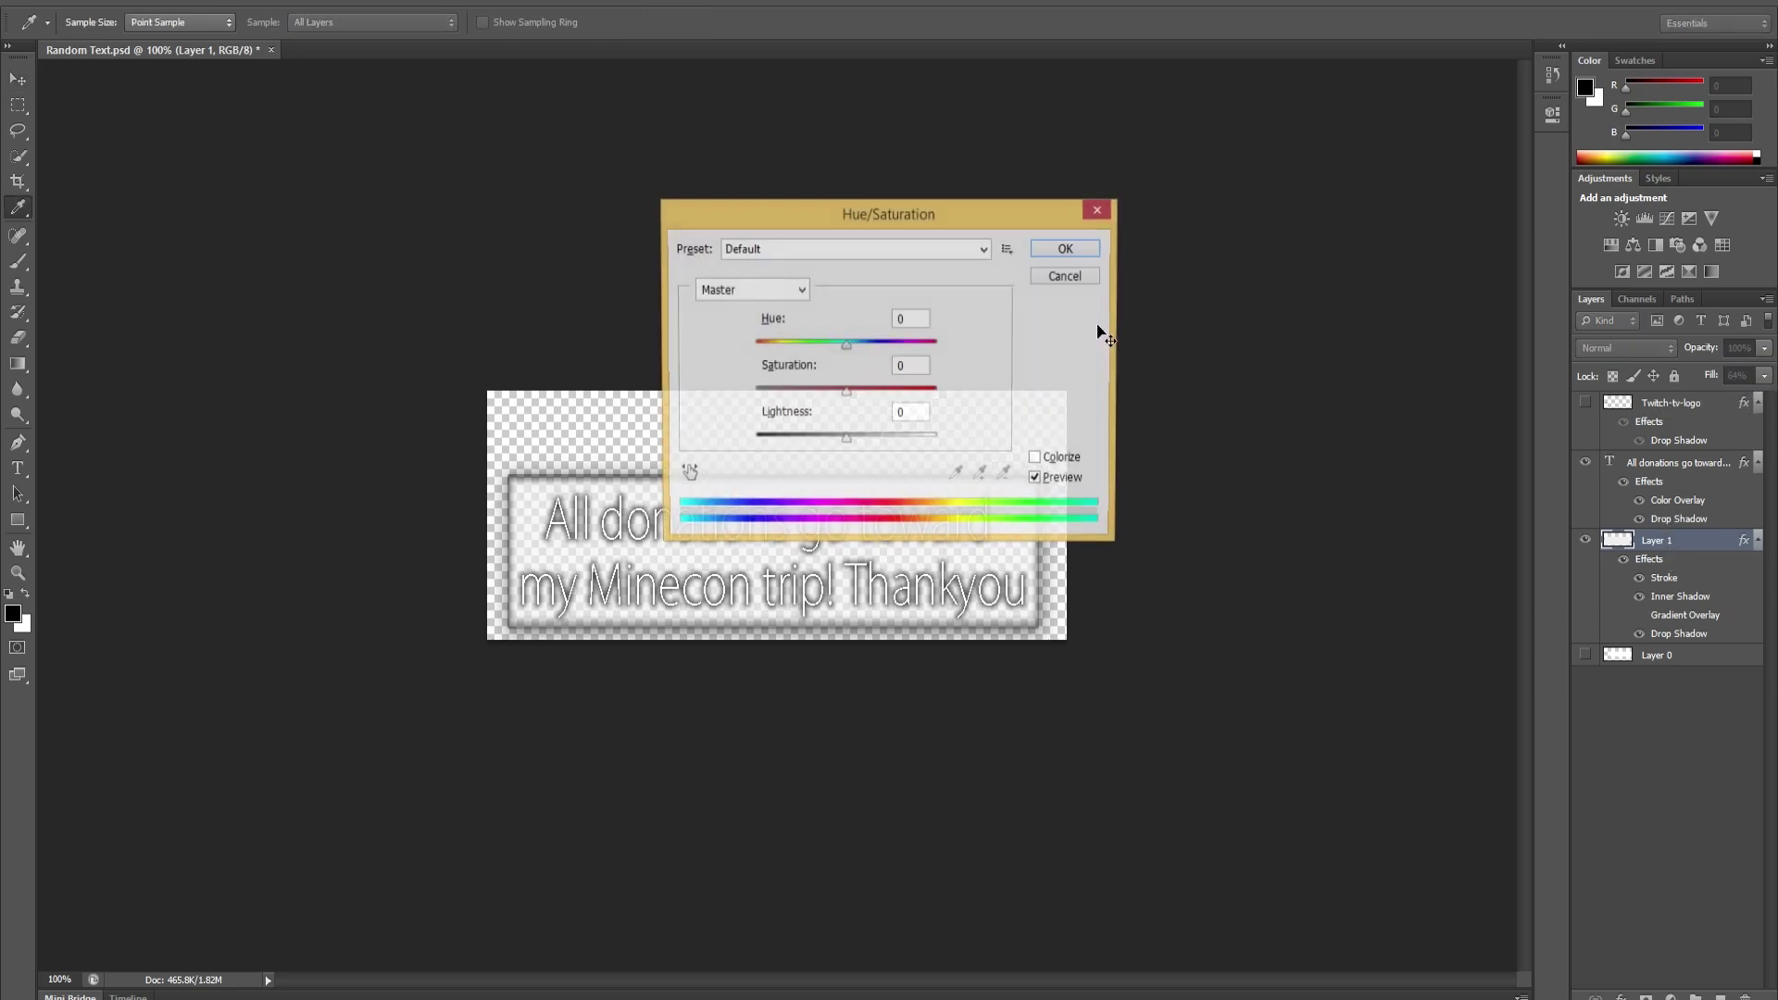
left_click_drag(804, 437, 814, 437)
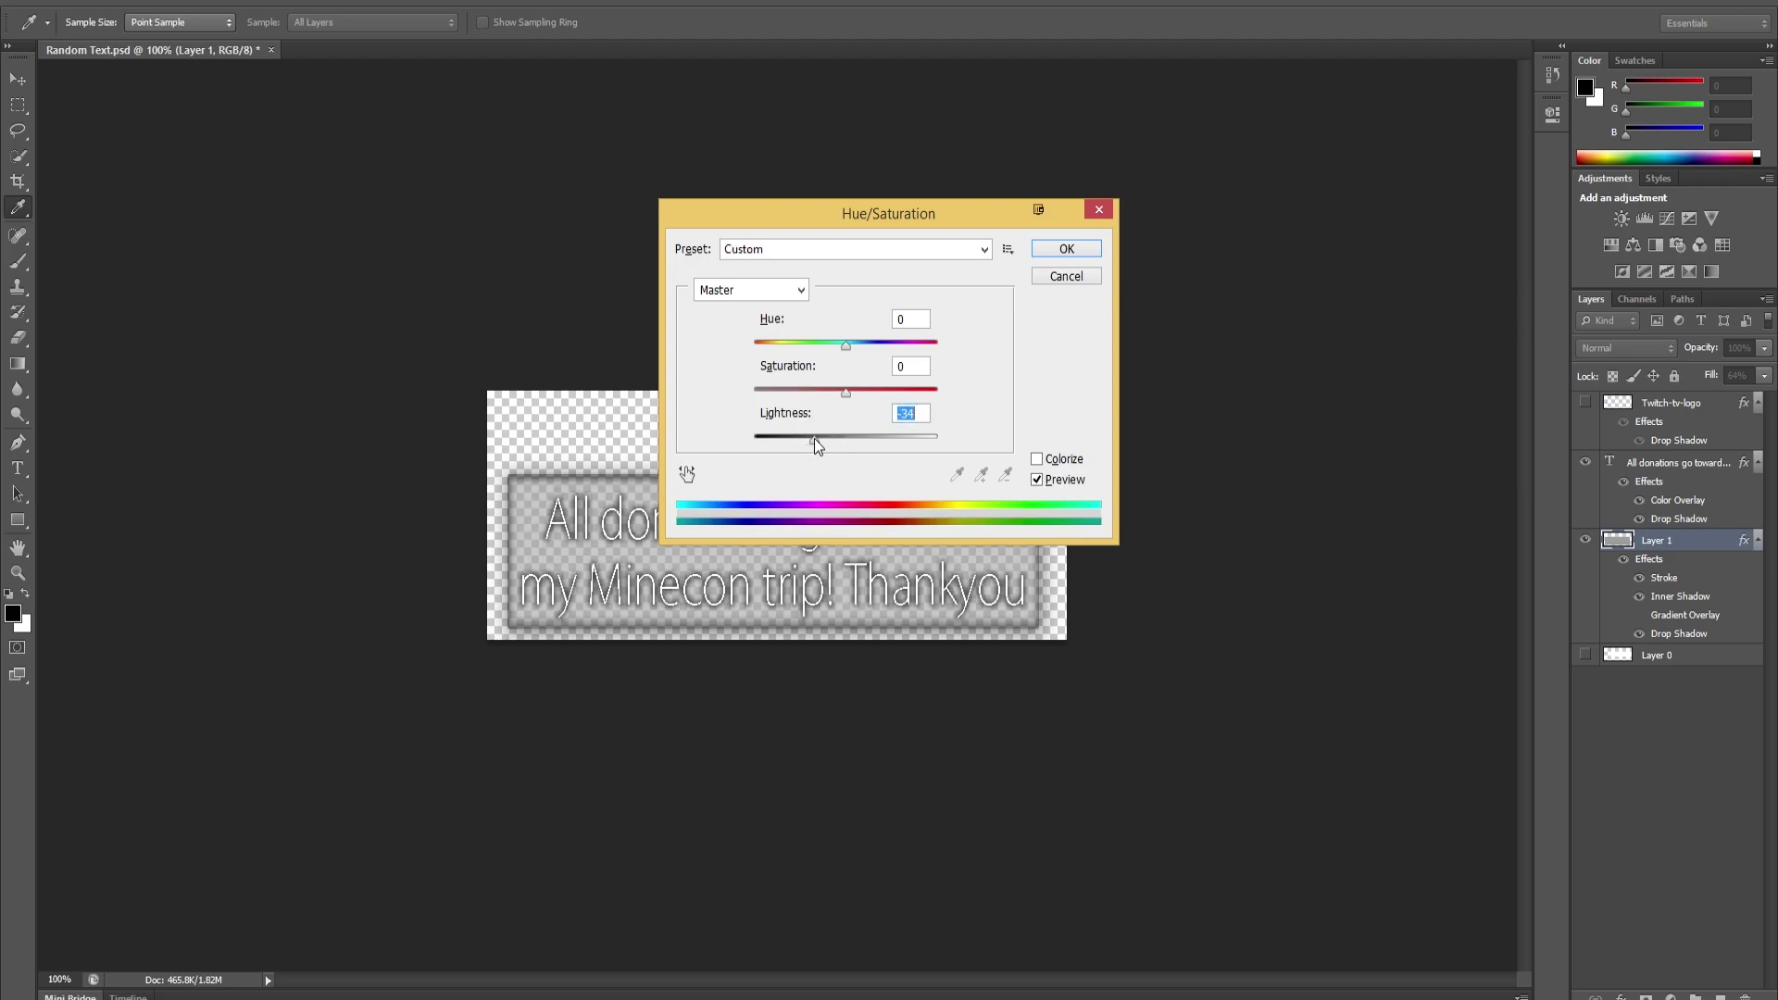
left_click(1066, 249)
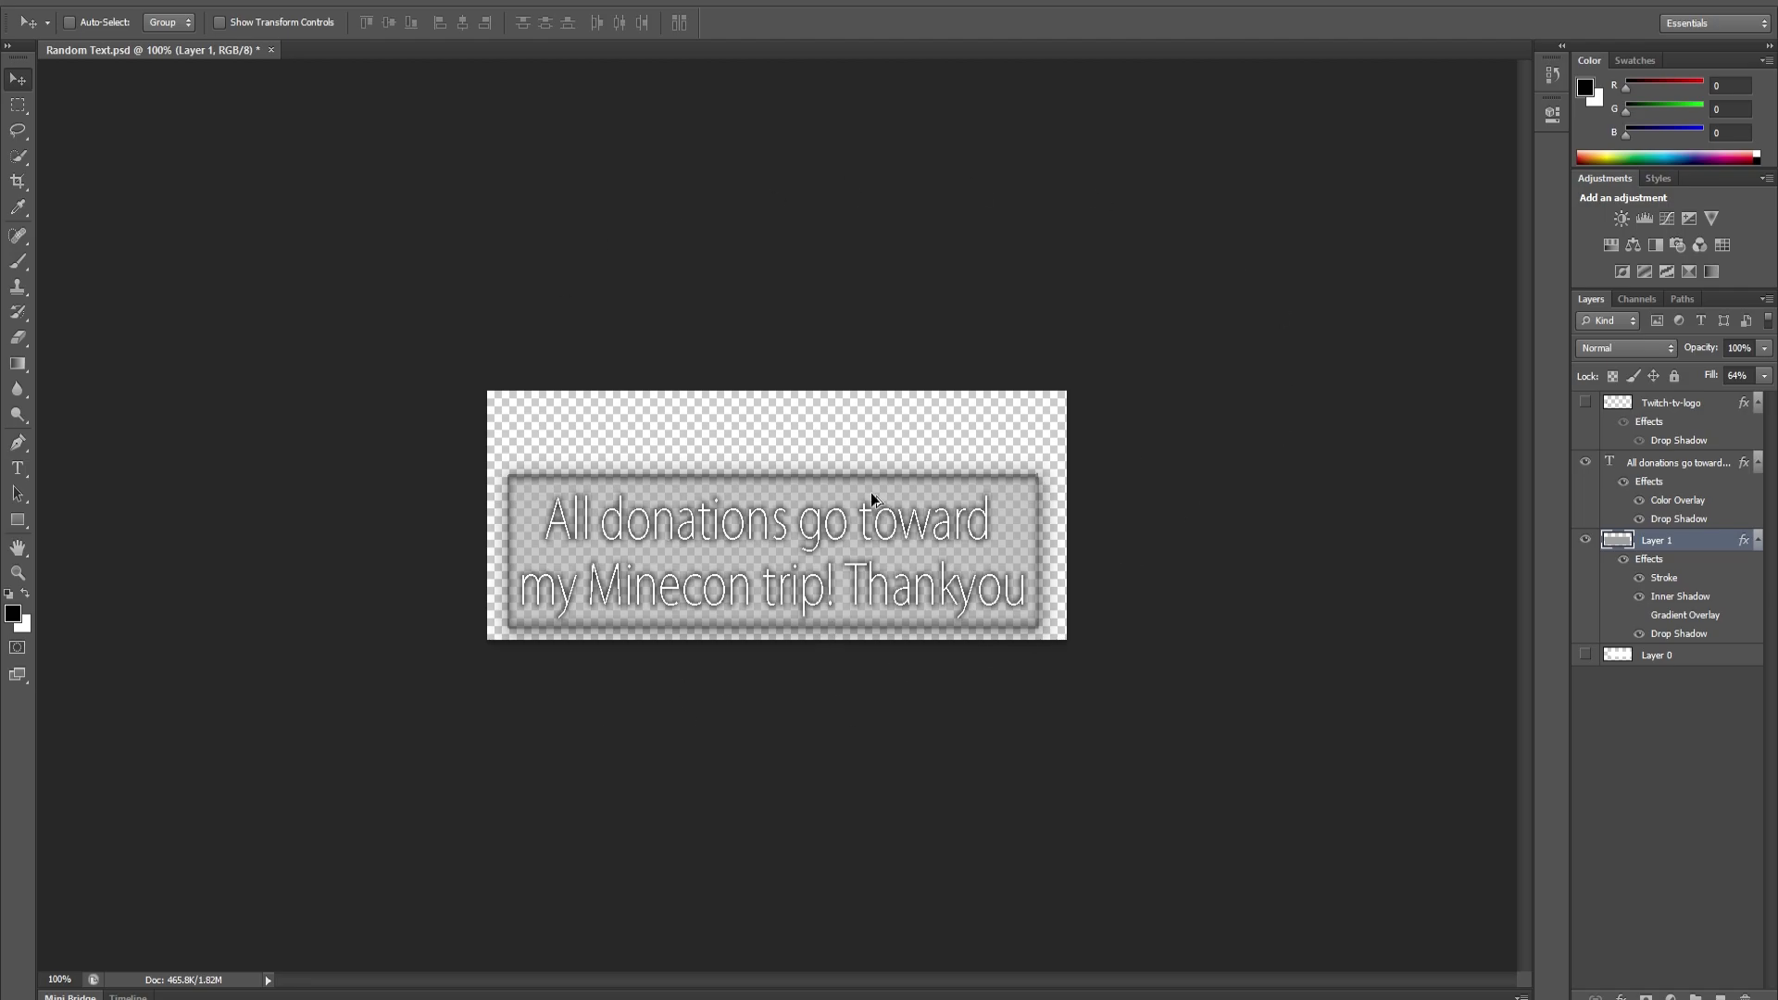
key("ctrl+alt+shift+s")
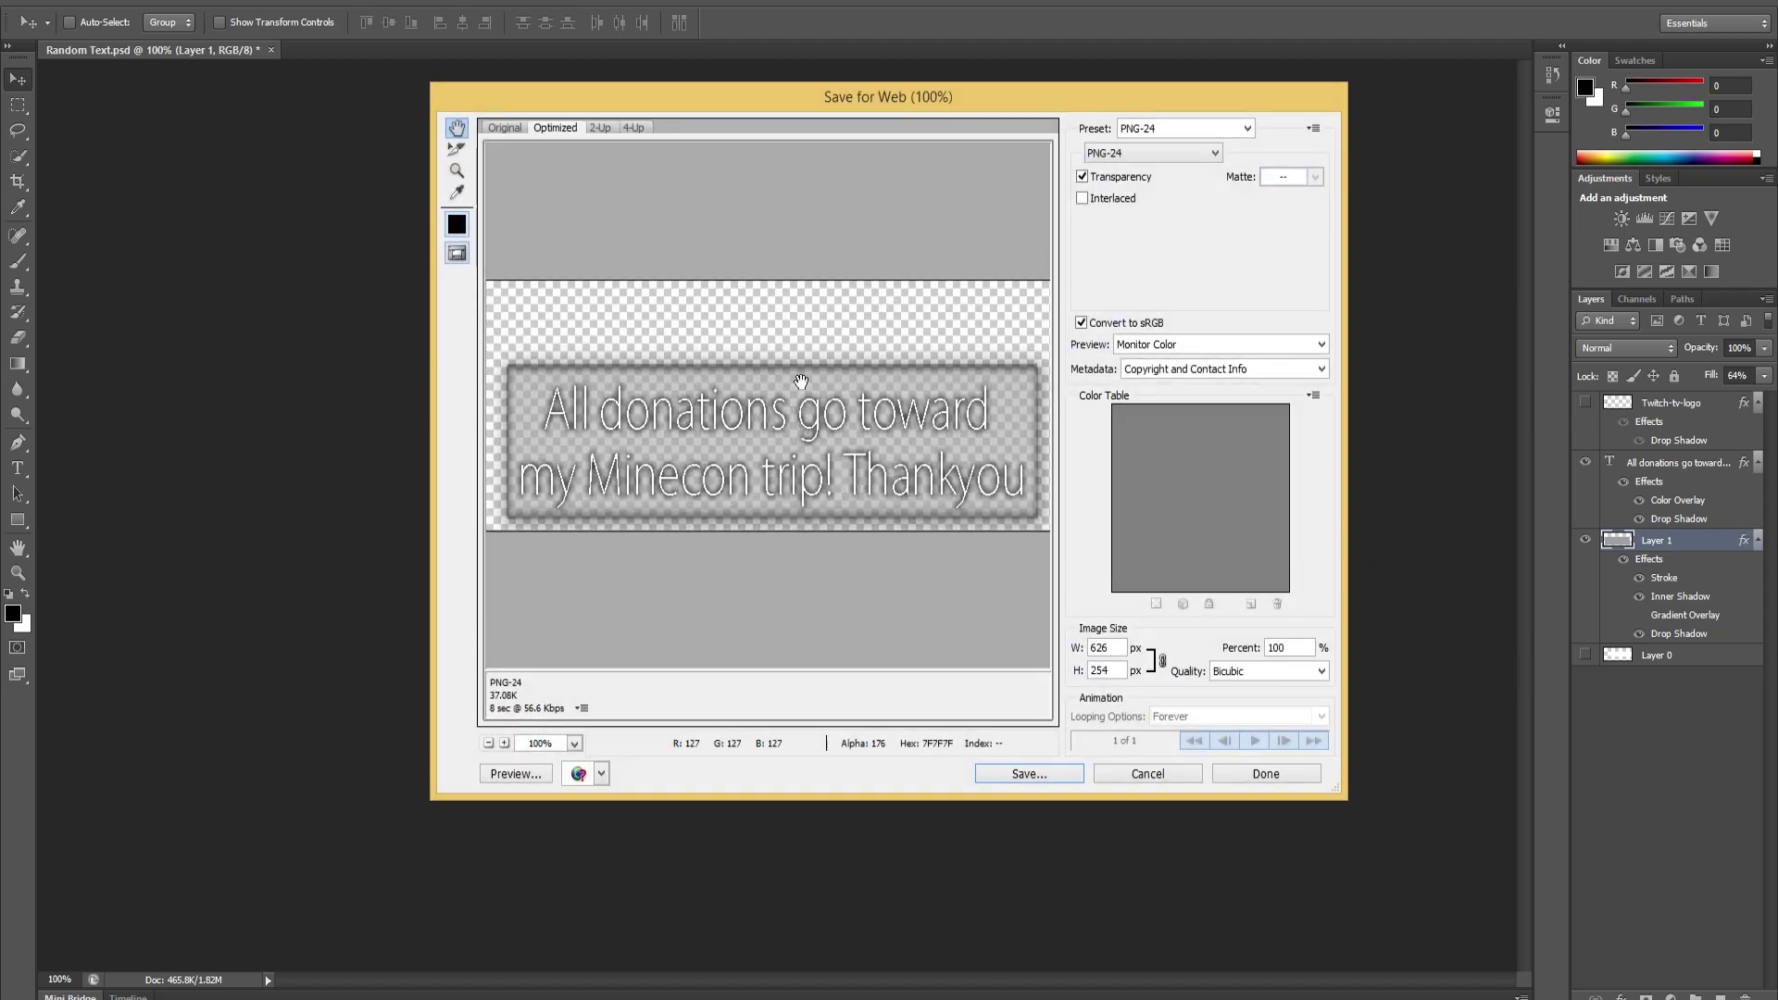
left_click(1141, 776)
key("alt+f")
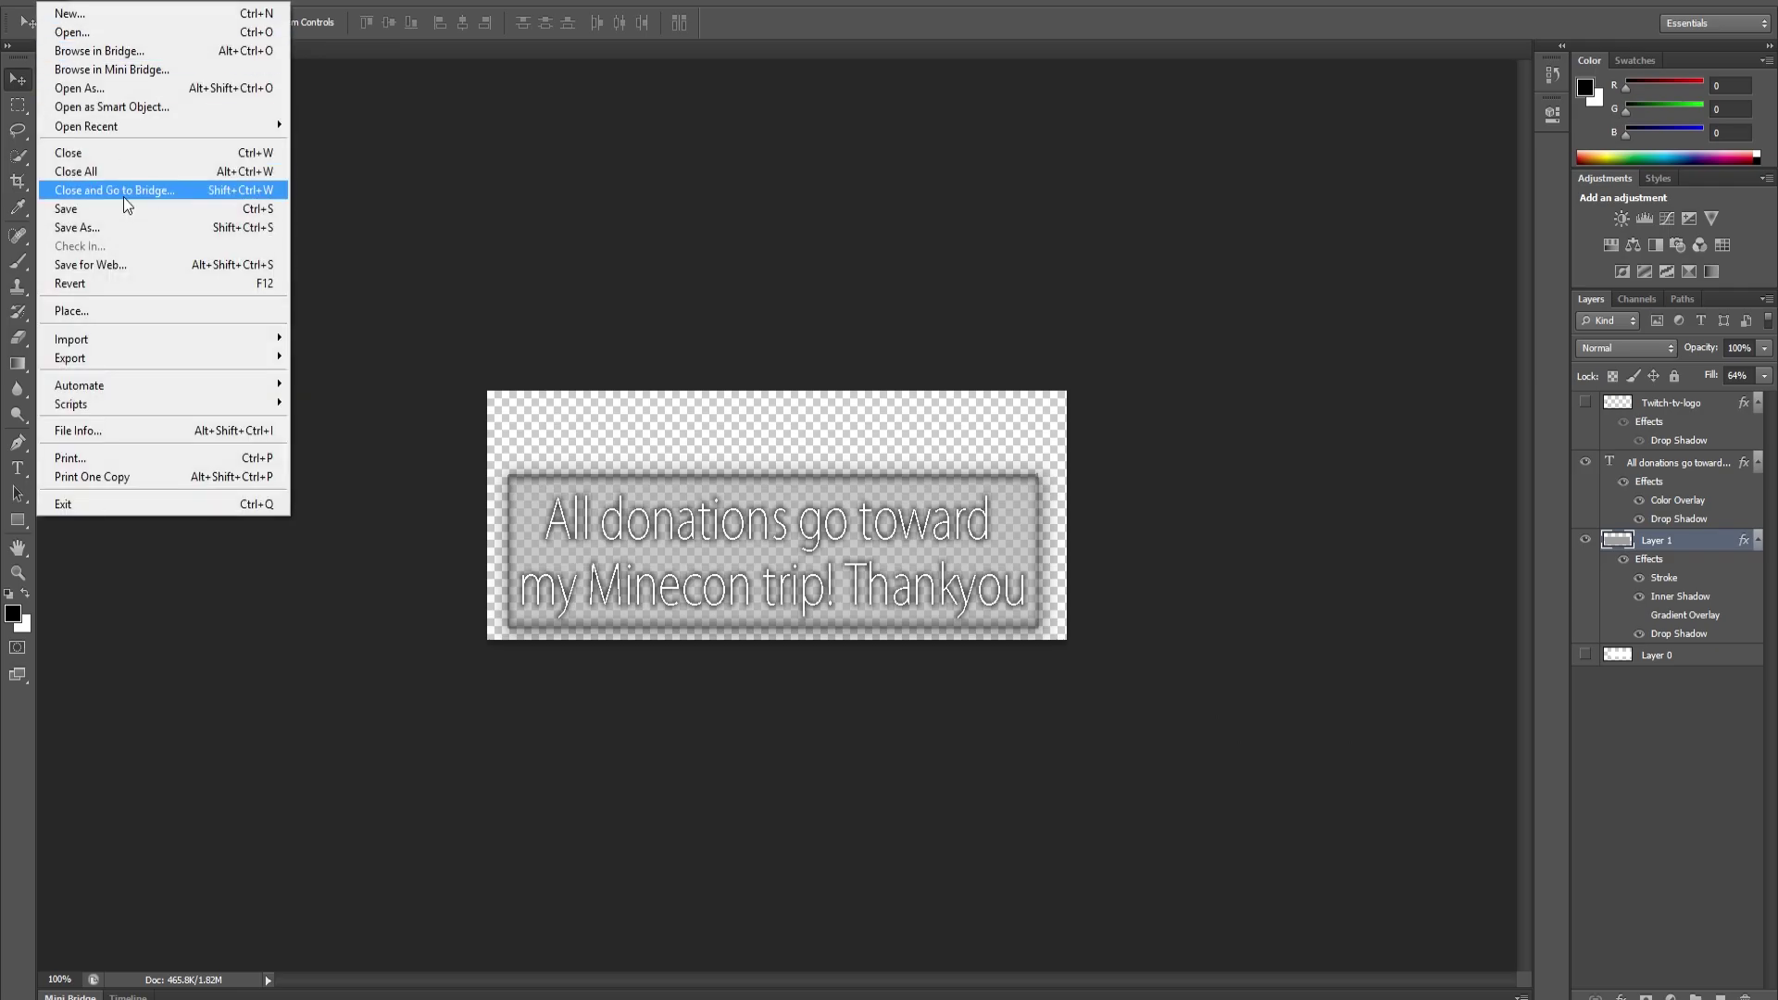
left_click(131, 259)
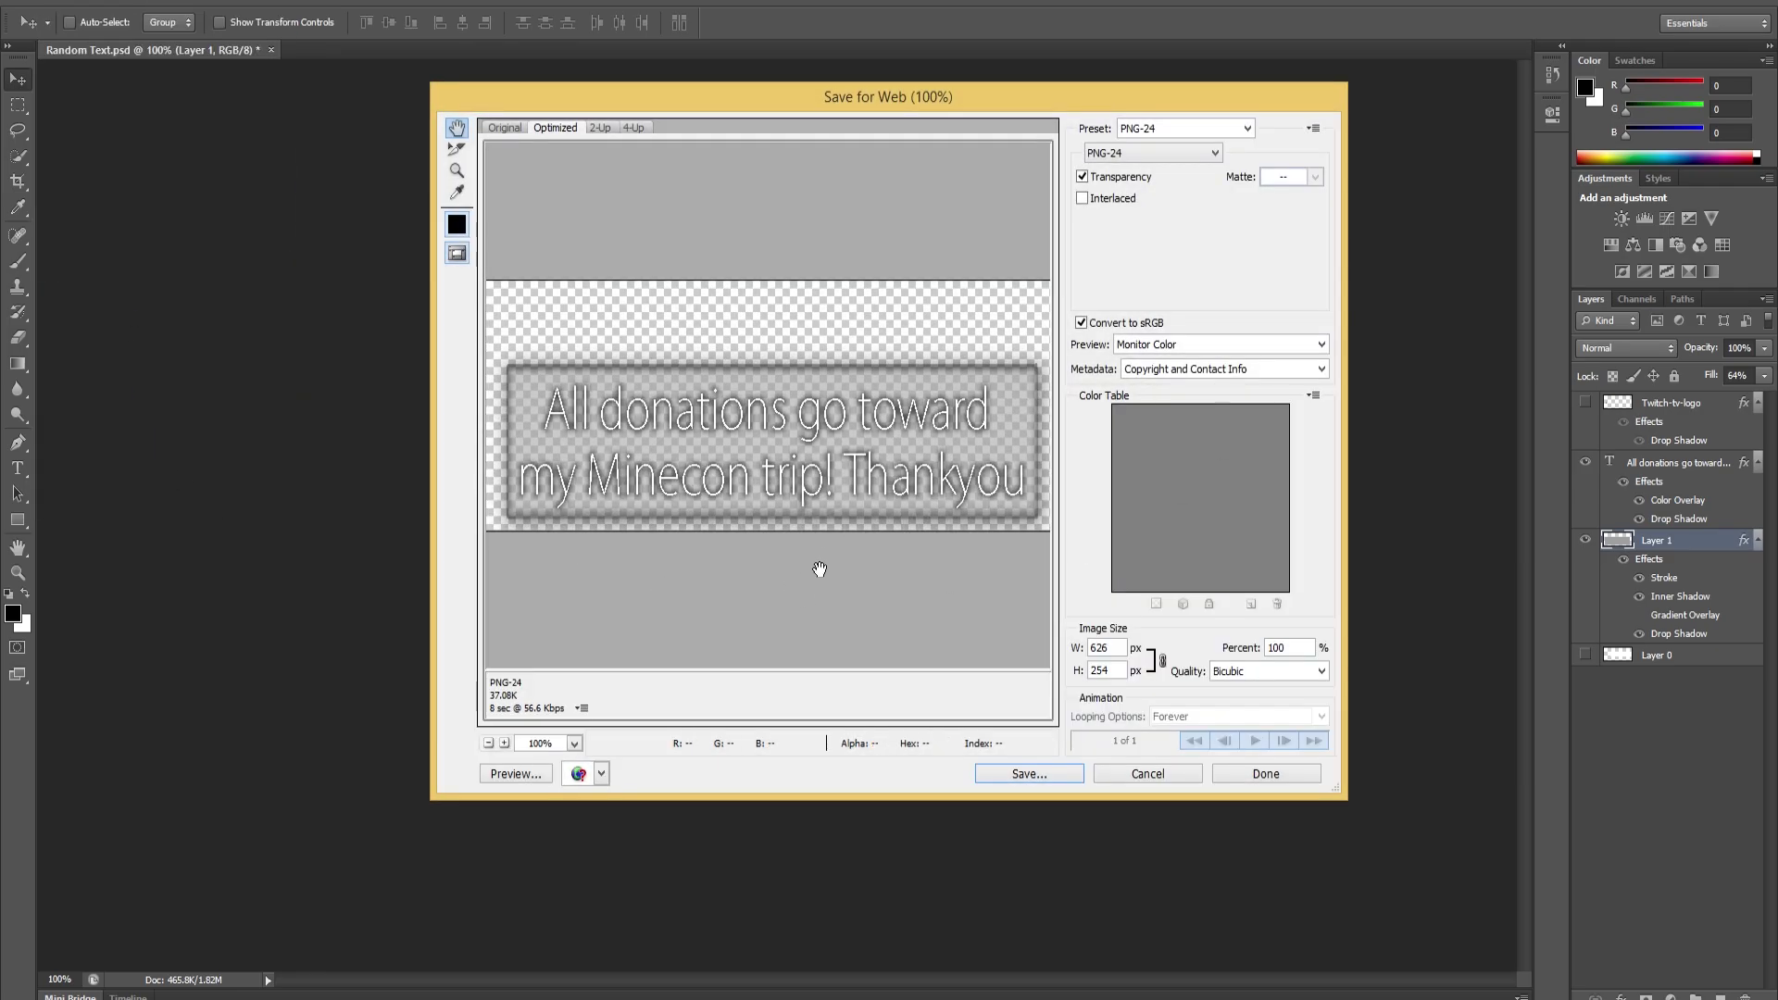
left_click(1141, 154)
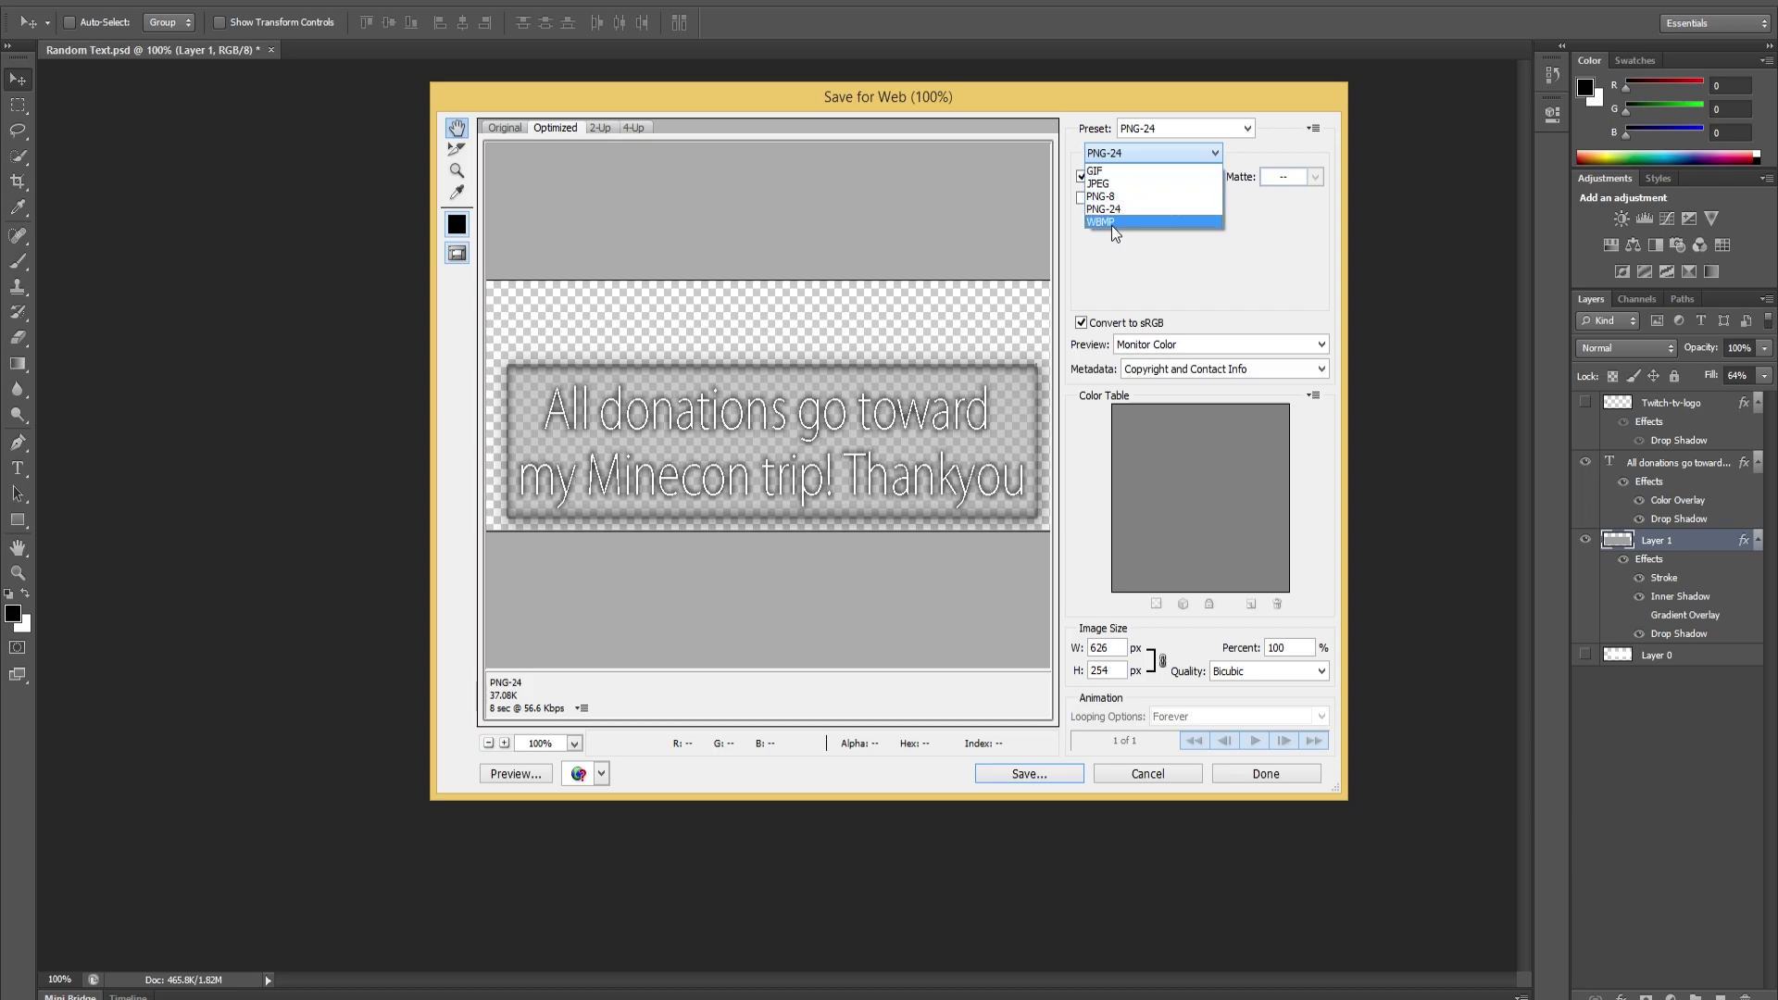
left_click(1115, 157)
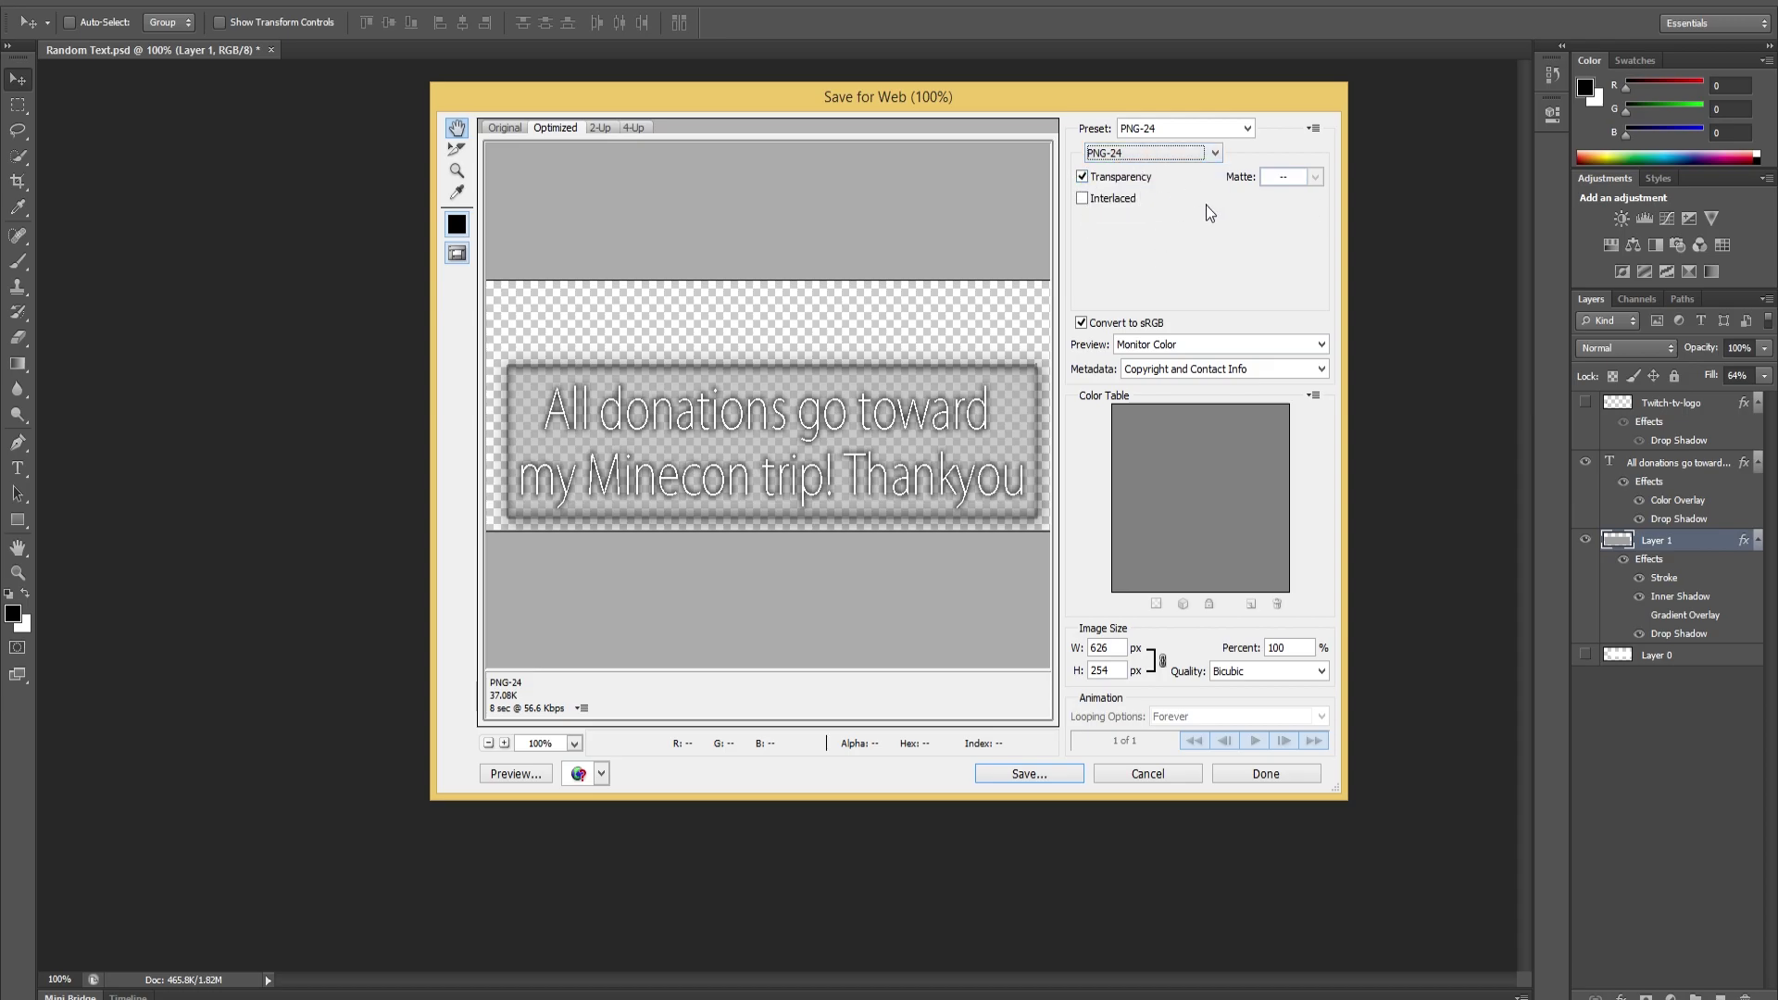
left_click(1038, 778)
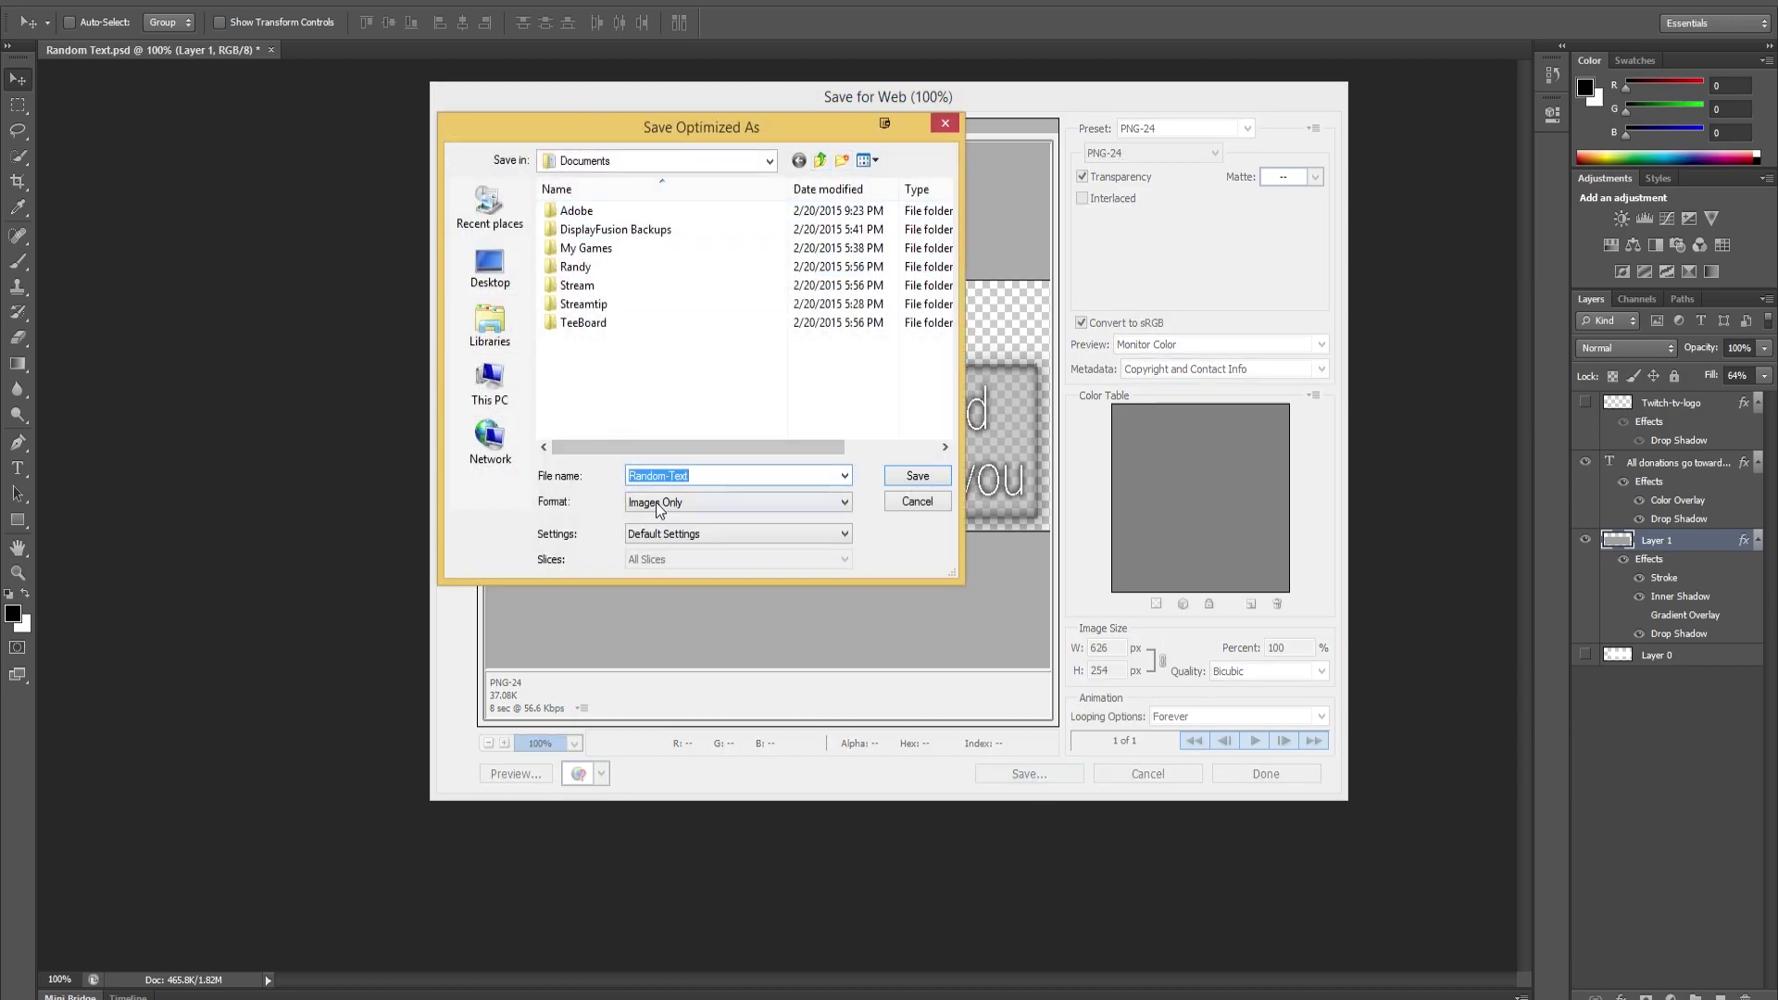
left_click(939, 130)
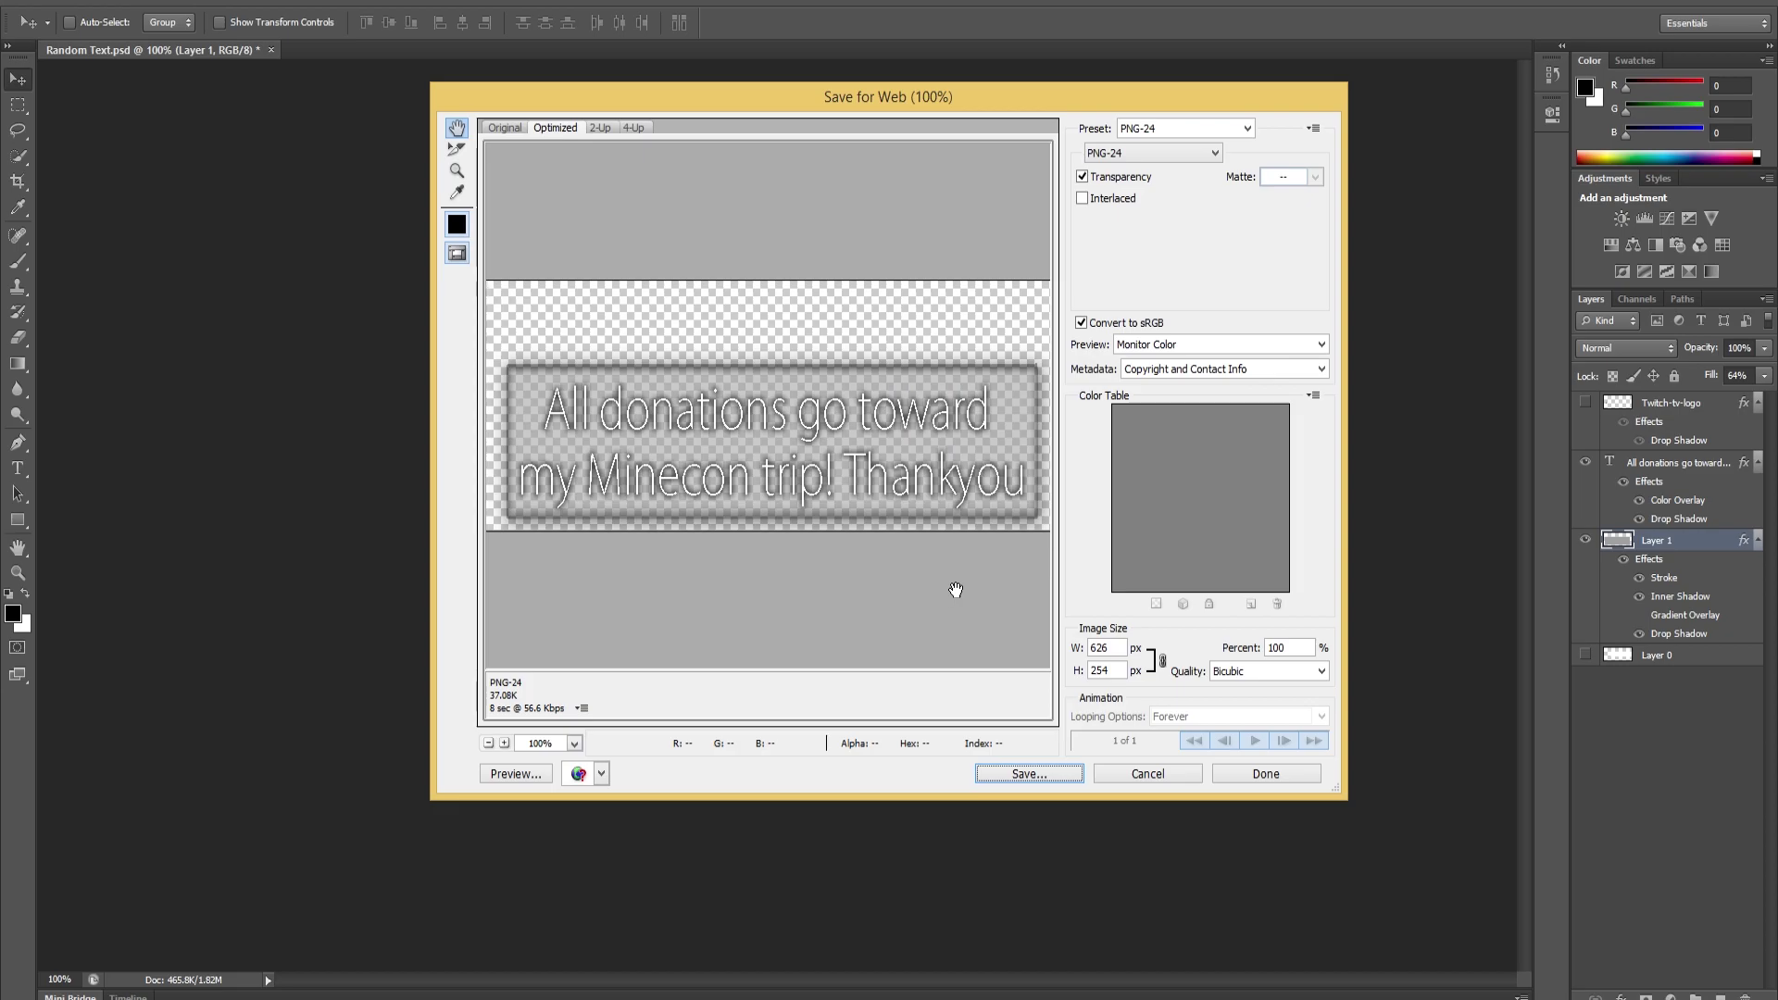
Step: Close Save for Web without exporting and select all the donation banner text with the Type tool
left_click(1131, 776)
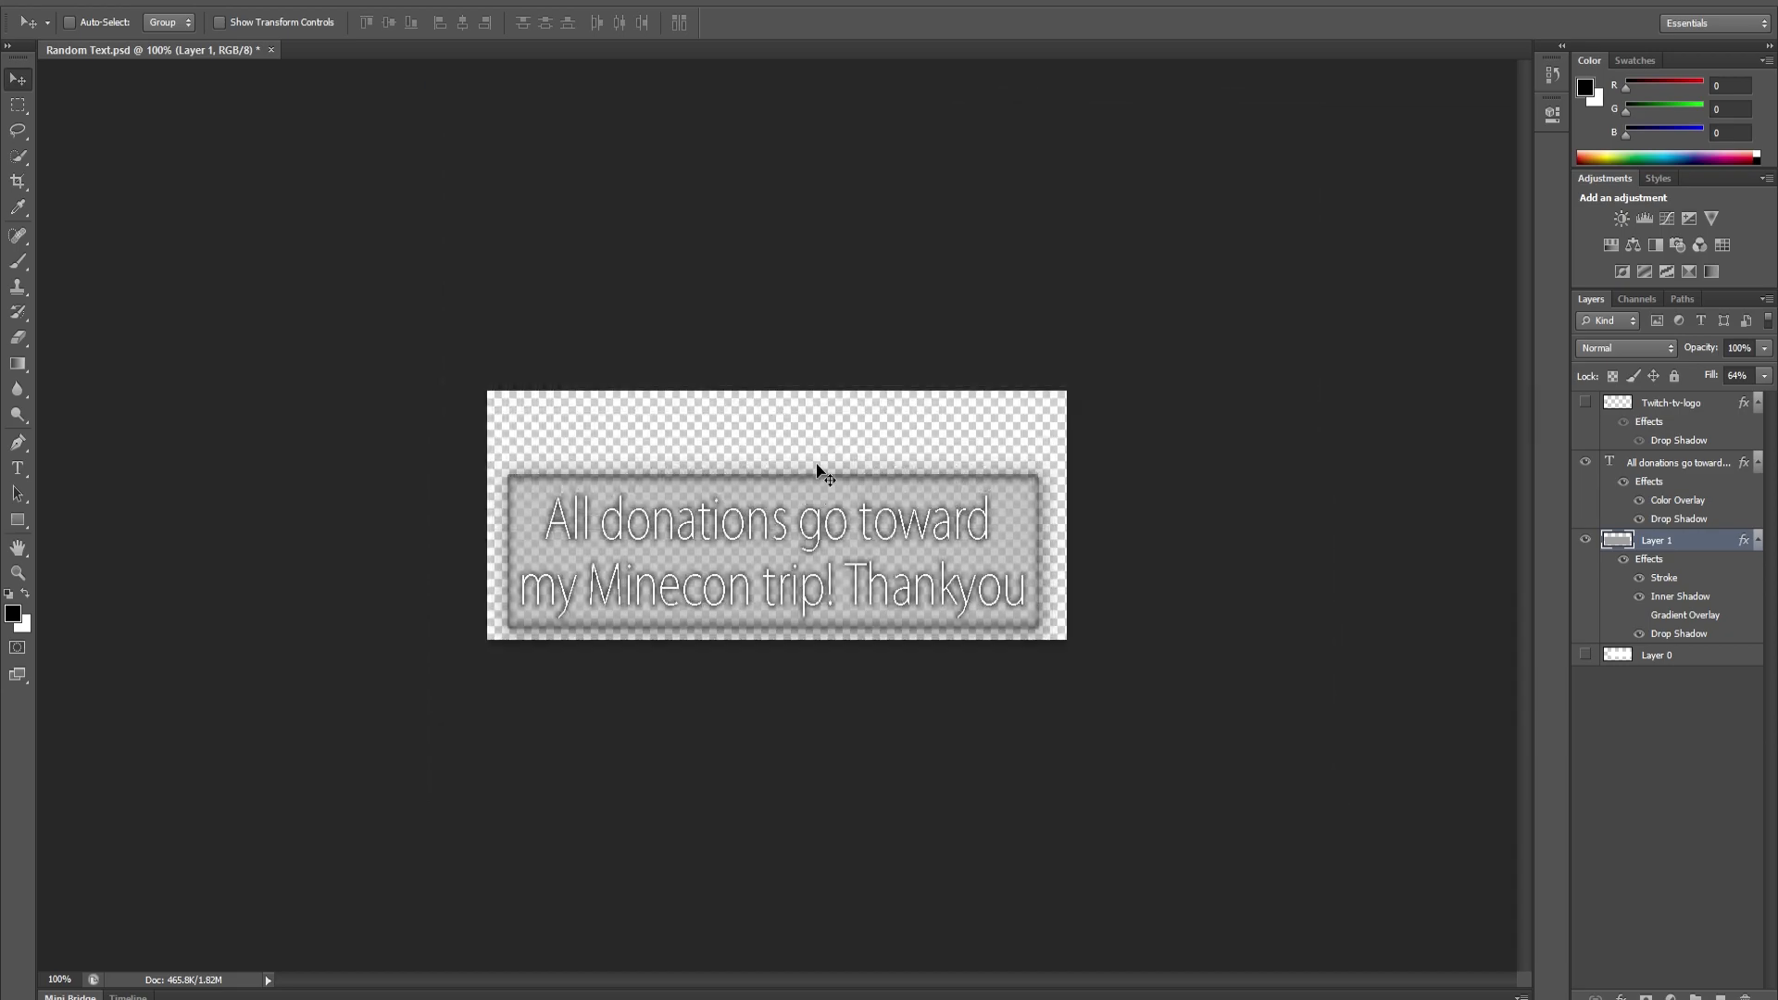
key("t")
left_click(752, 529)
key("ctrl+a")
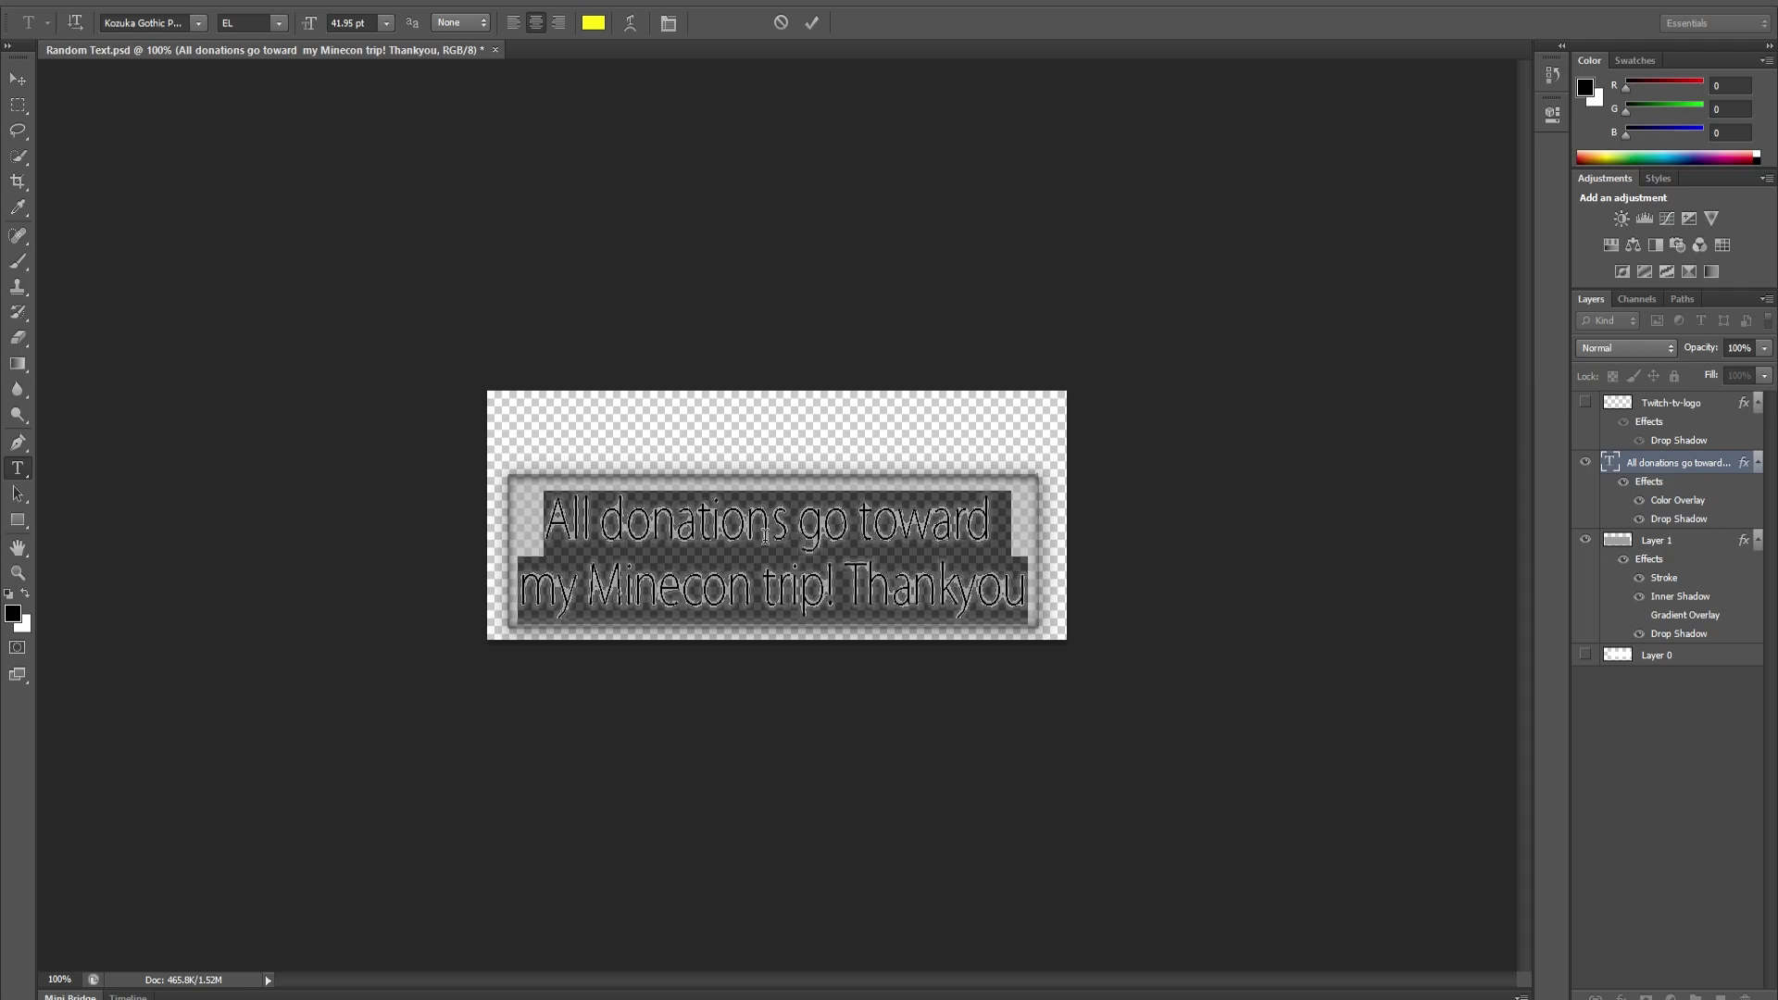
Step: Review the five Notifications banners in Photo Viewer, then hide the donation text layer in Photoshop
left_click(798, 529)
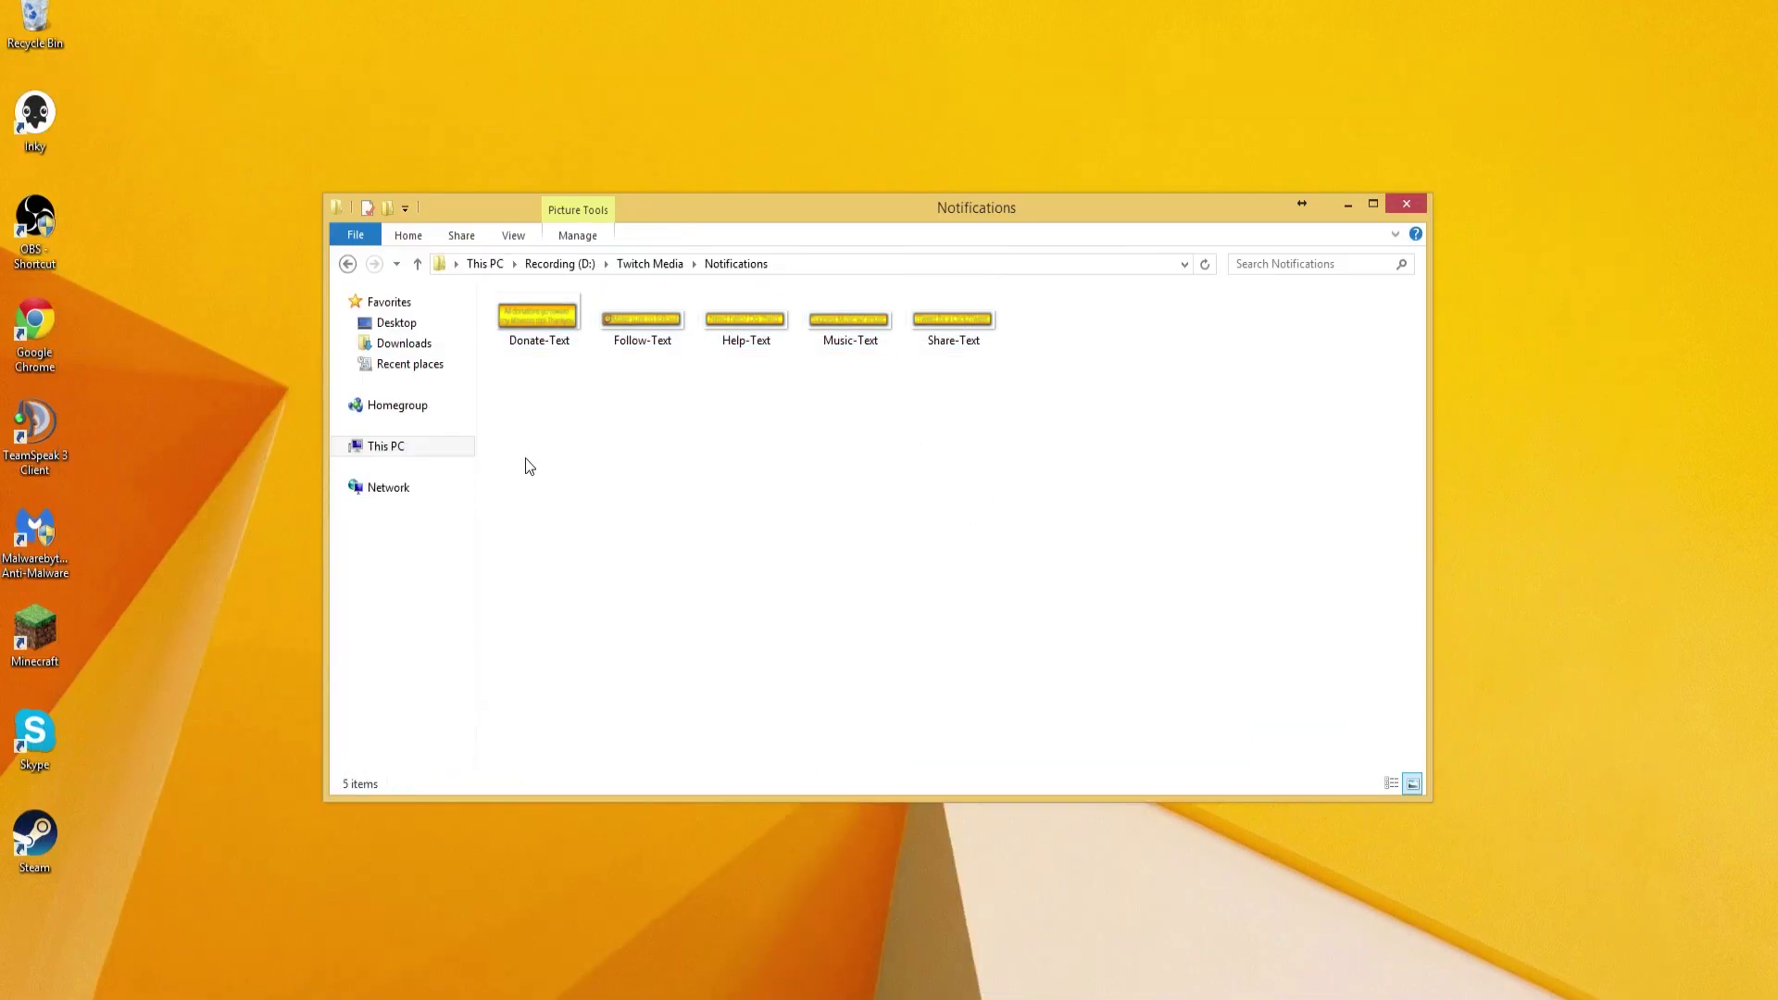
left_click_drag(505, 426, 1015, 336)
key("Return")
key("Right")
key("Right")
key("Right")
key("Right")
key("Right")
key("Right")
key("Right")
key("Right")
key("Right")
key("Right")
key("Right")
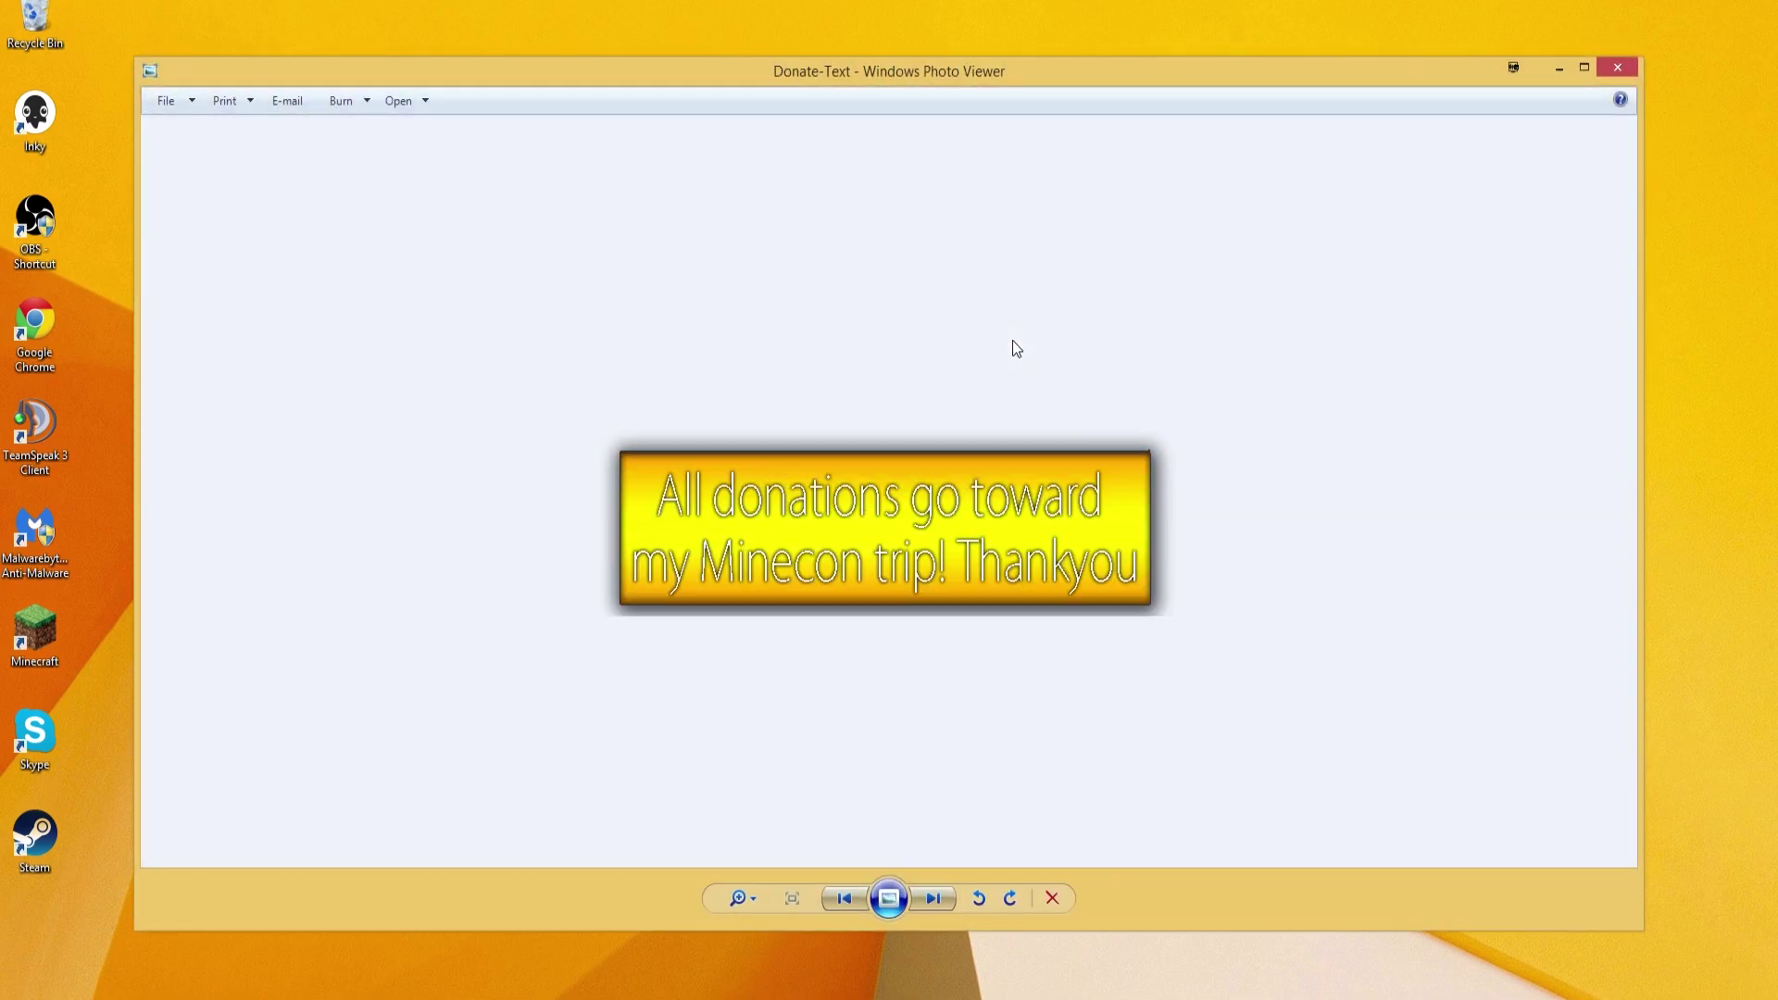
key("Right")
key("Right")
key("Right")
key("Right")
key("Right")
key("Right")
key("Right")
key("Right")
key("Right")
key("Right")
key("Right")
key("Right")
key("Right")
key("Right")
key("Right")
key("Right")
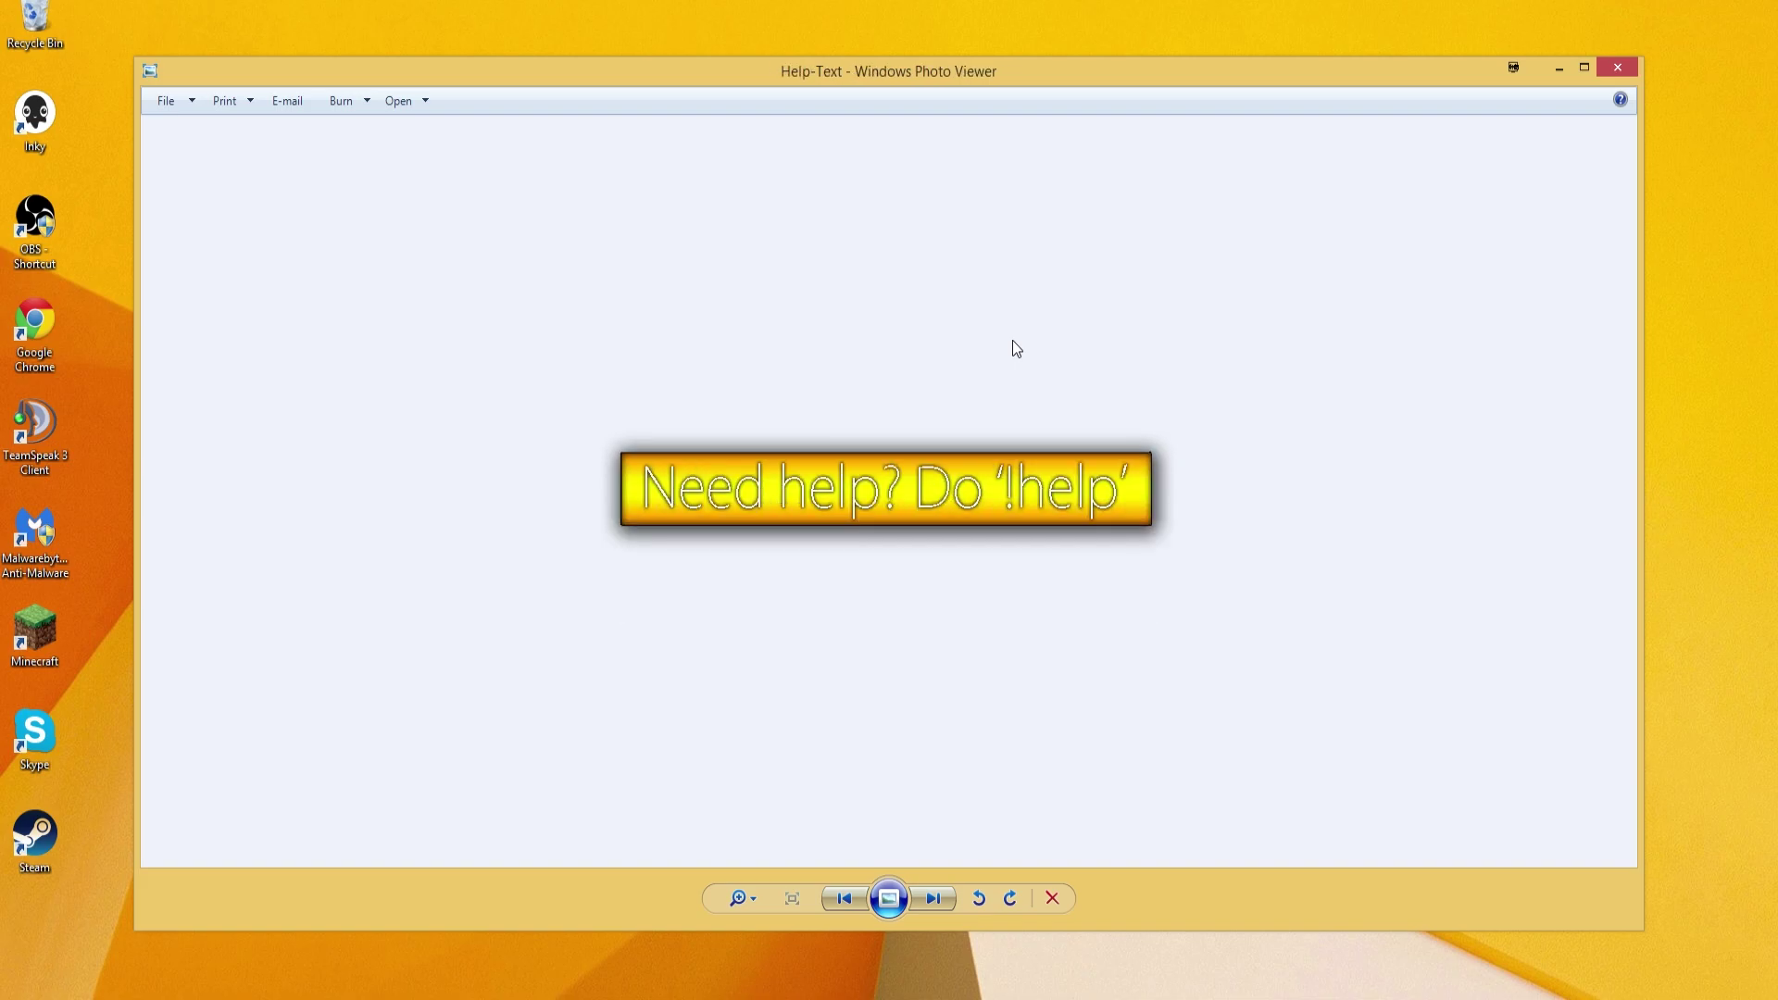
key("Right")
key("Right")
key("Right")
key("Right")
key("Right")
key("Right")
key("Right")
key("Right")
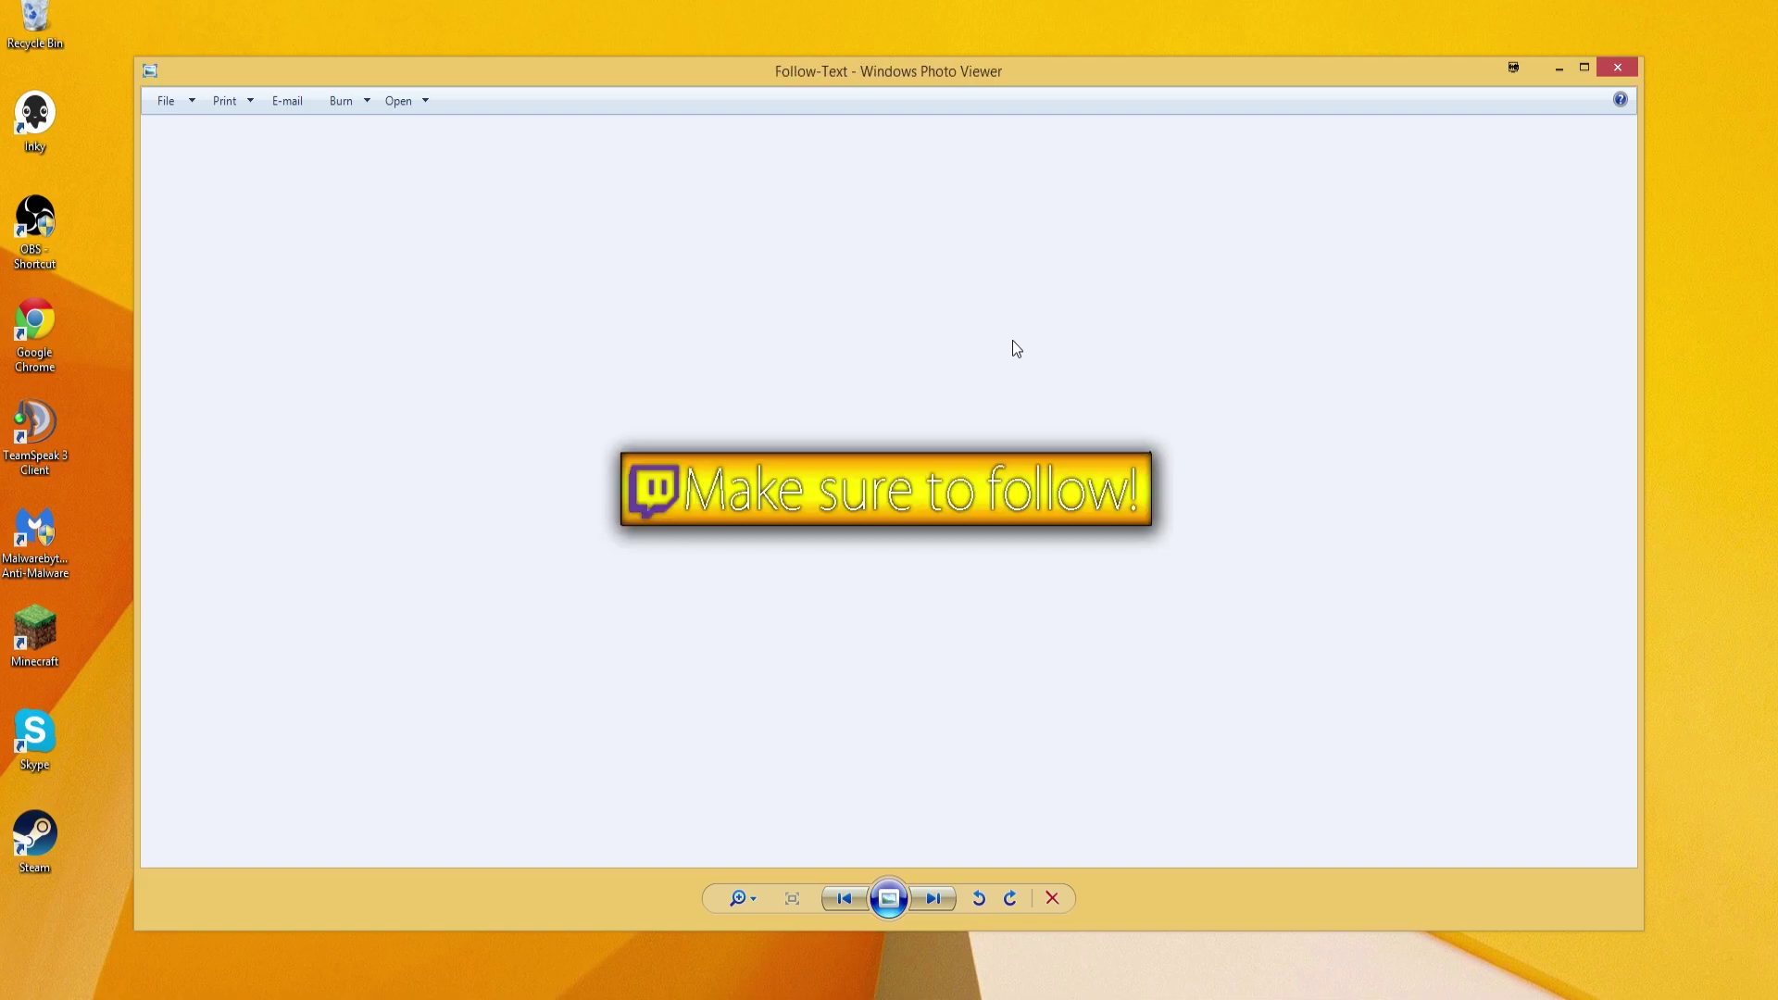
key("Right")
key("Right")
key("Right")
key("Right")
key("Right")
key("Right")
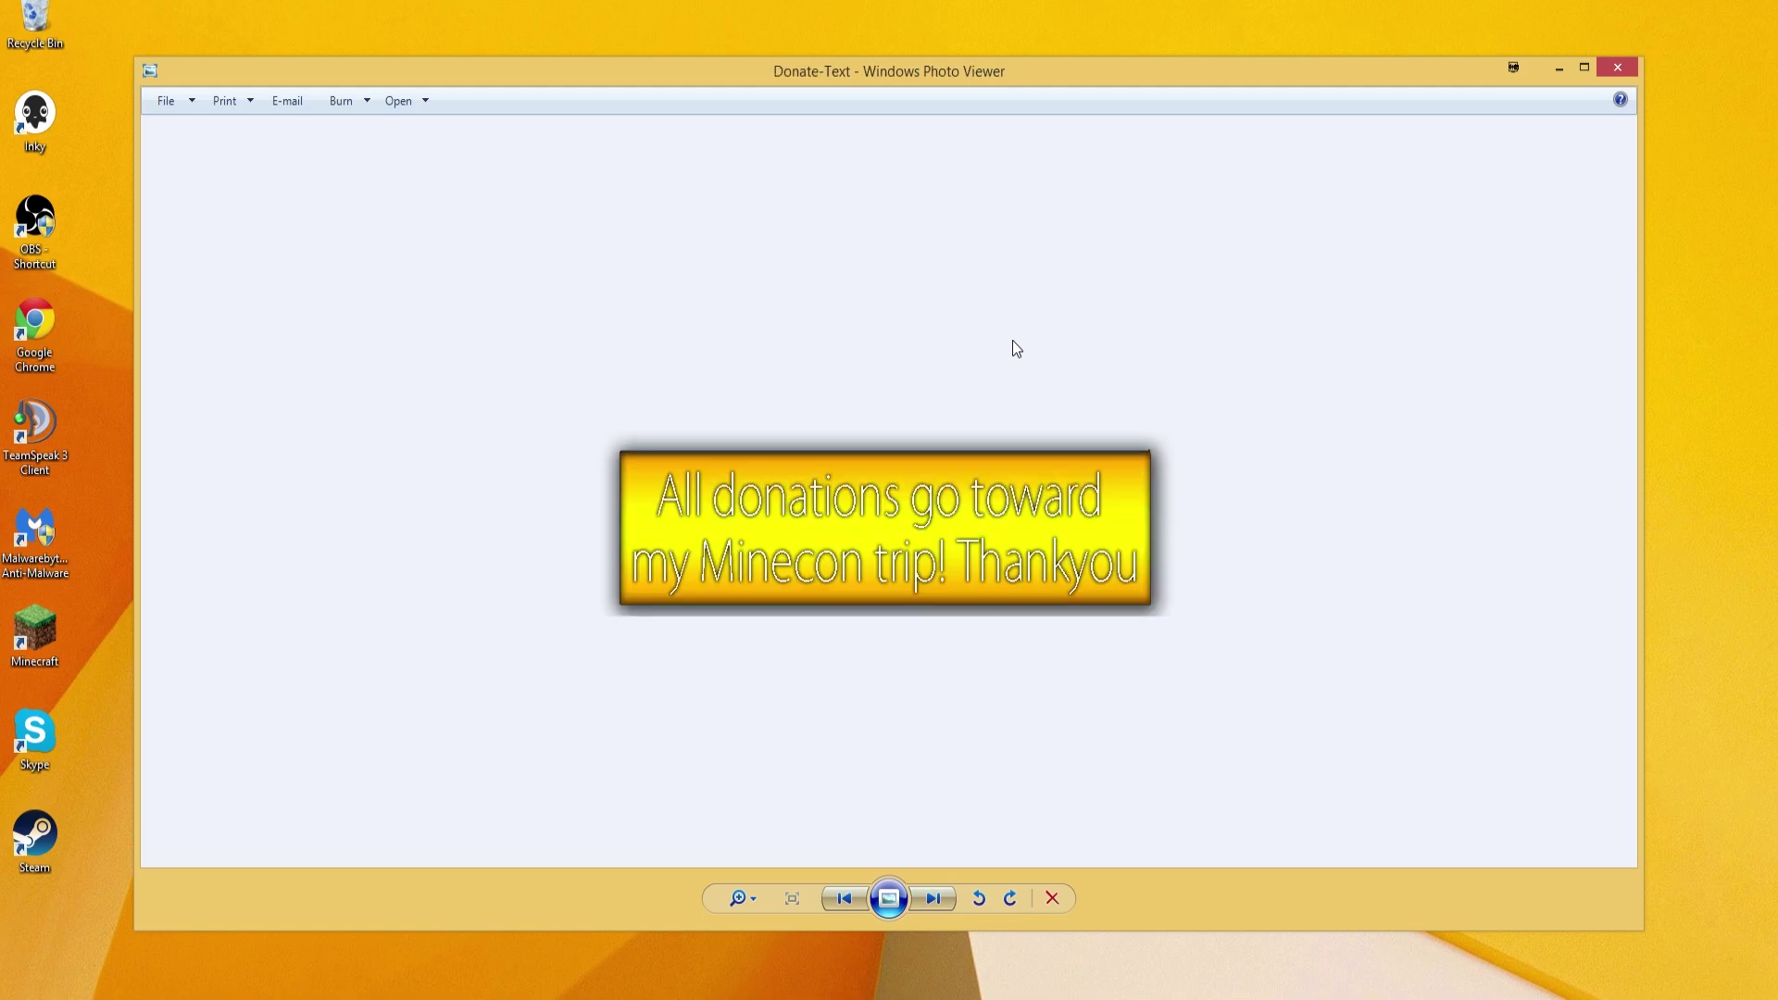
left_click(1617, 66)
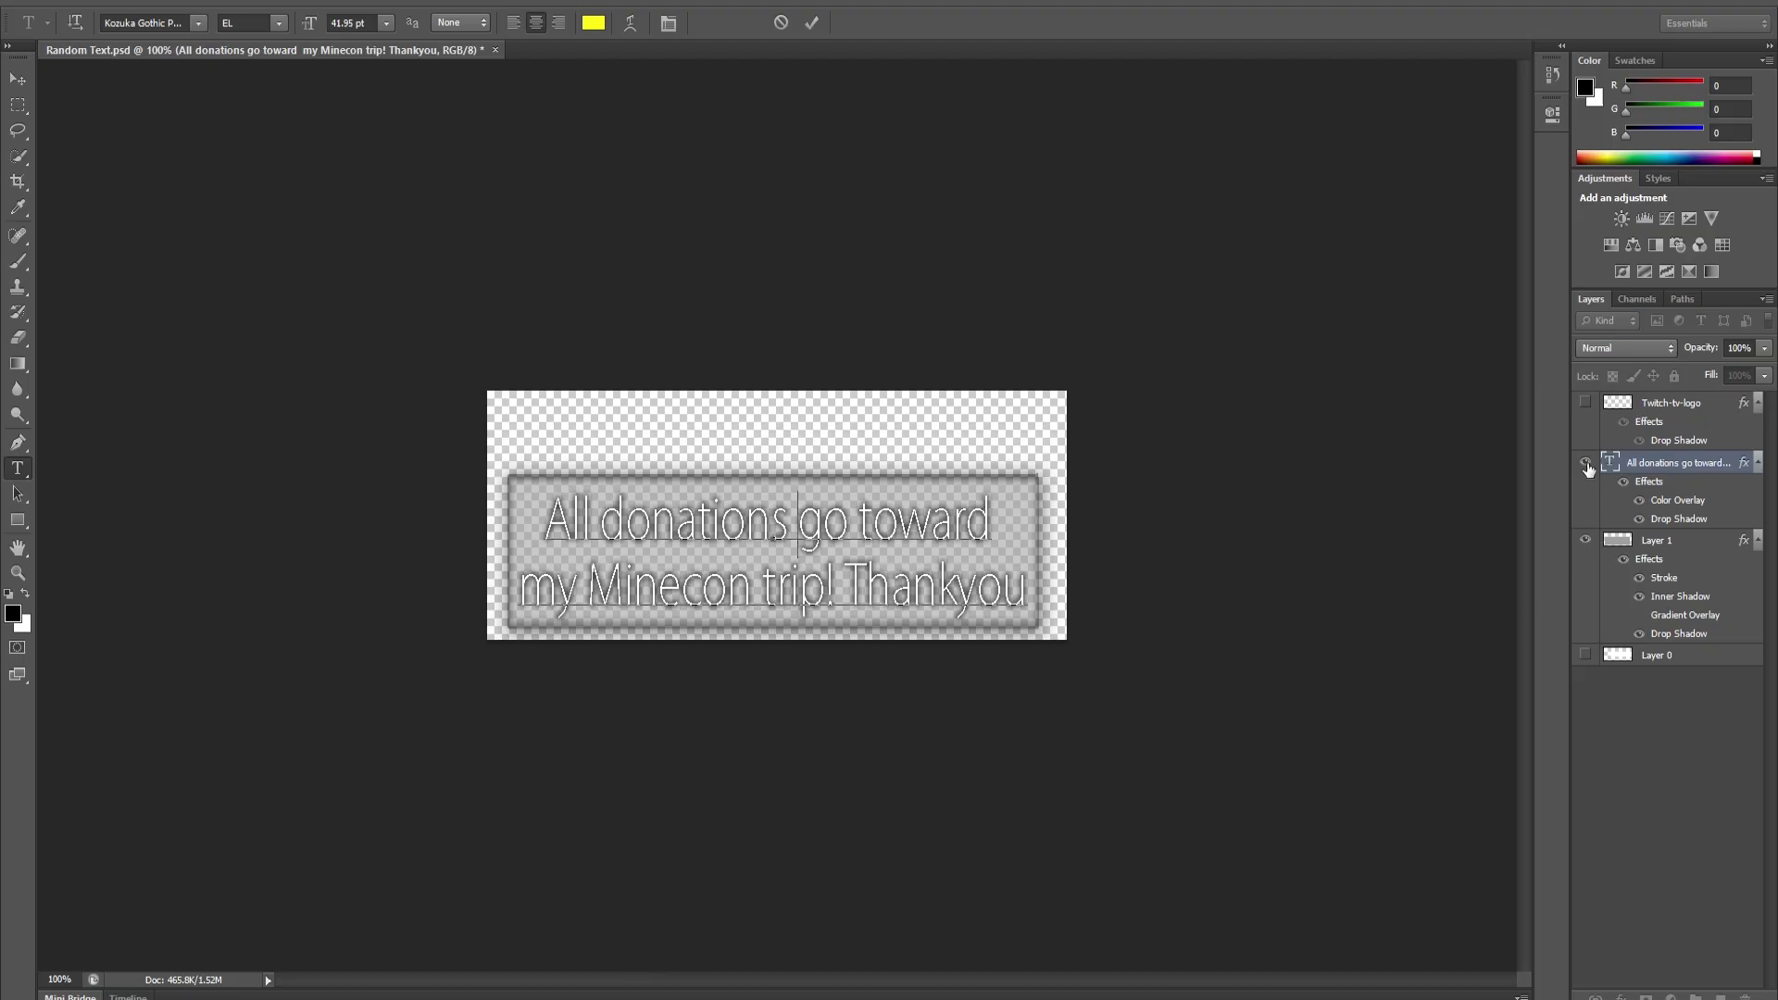
left_click(1585, 463)
Step: Hide Layer 1 too and preview the blank canvas in Save for Web at 50% zoom
left_click(1586, 540)
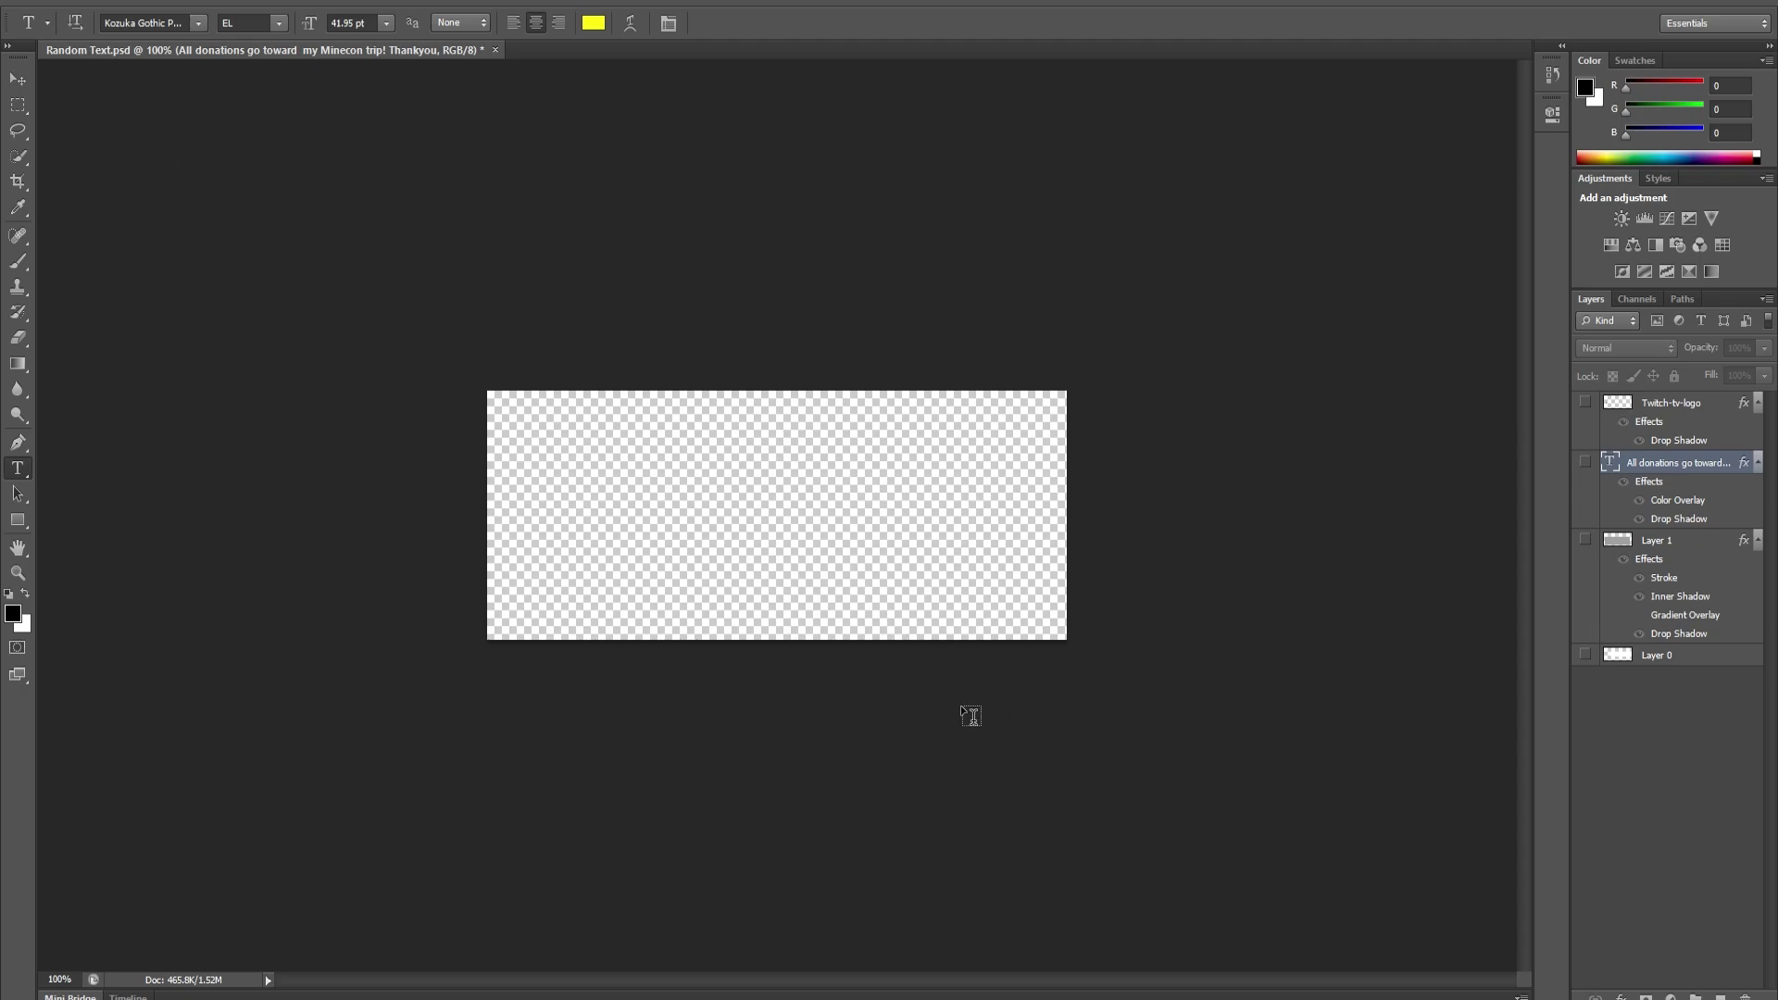
key("ctrl+alt+shift+s")
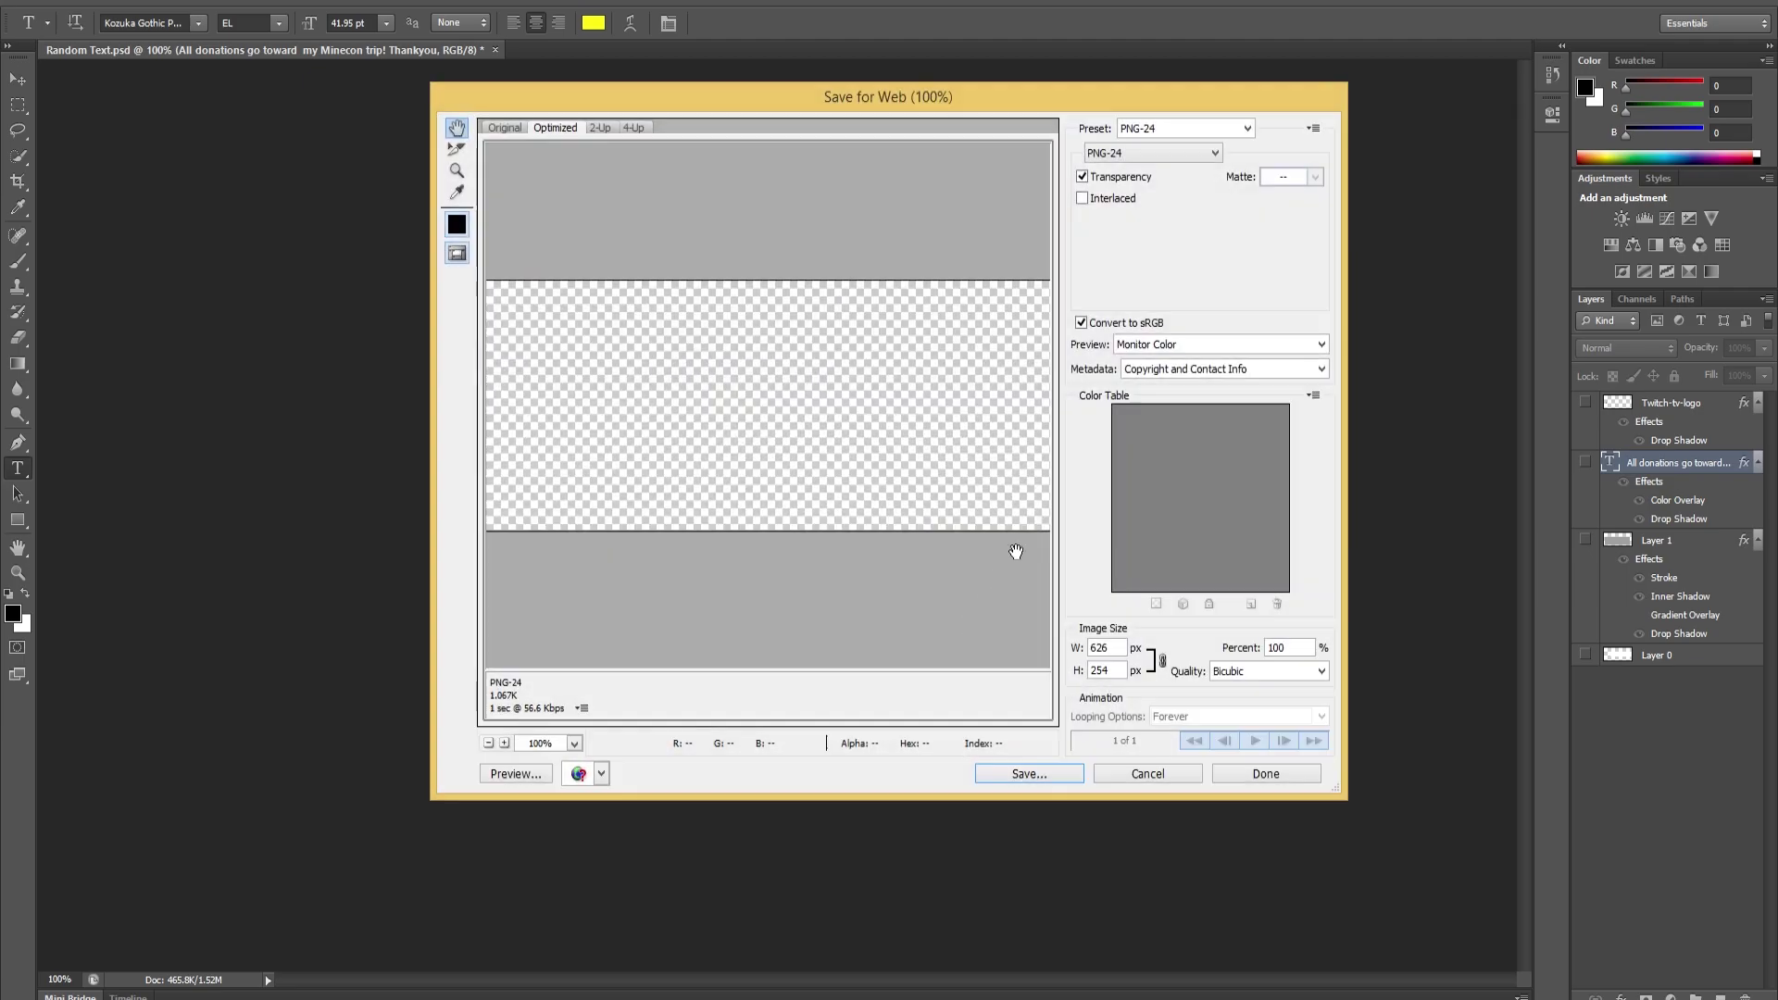
left_click(488, 743)
left_click(488, 743)
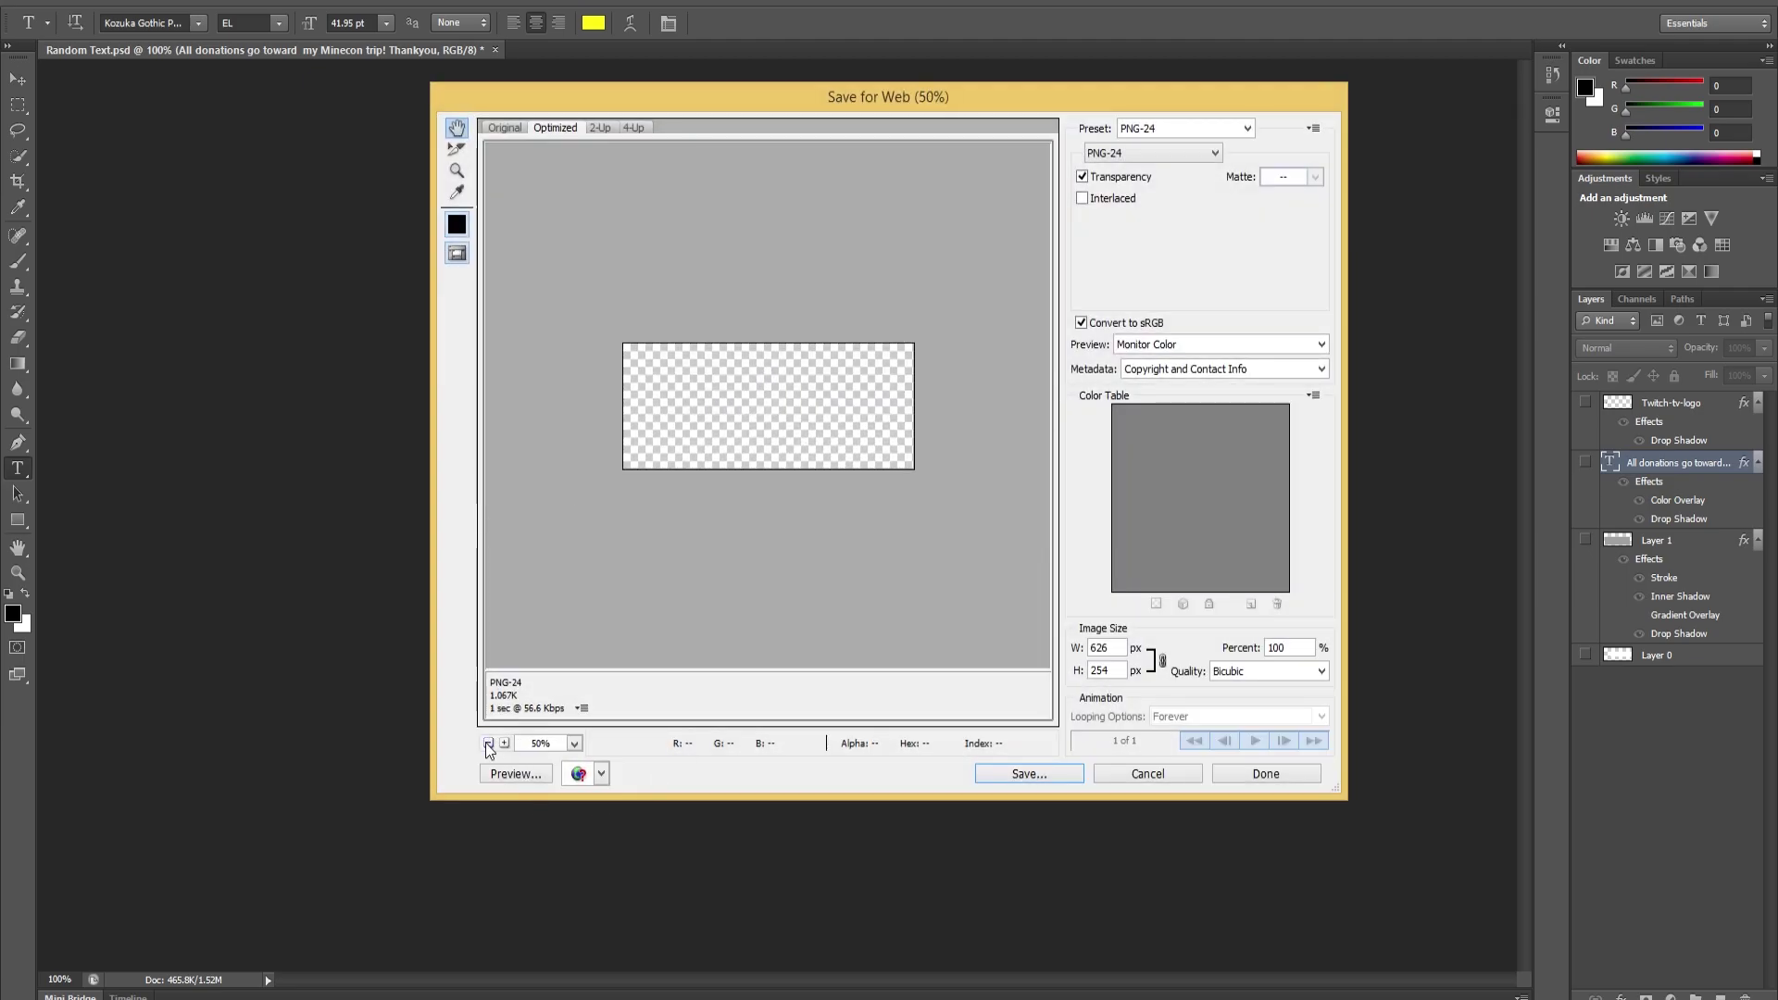
Step: Browse the save location to D:\Twitch Media\Blank with the Blank-Text - Copy (1) name, then cancel
left_click(1050, 774)
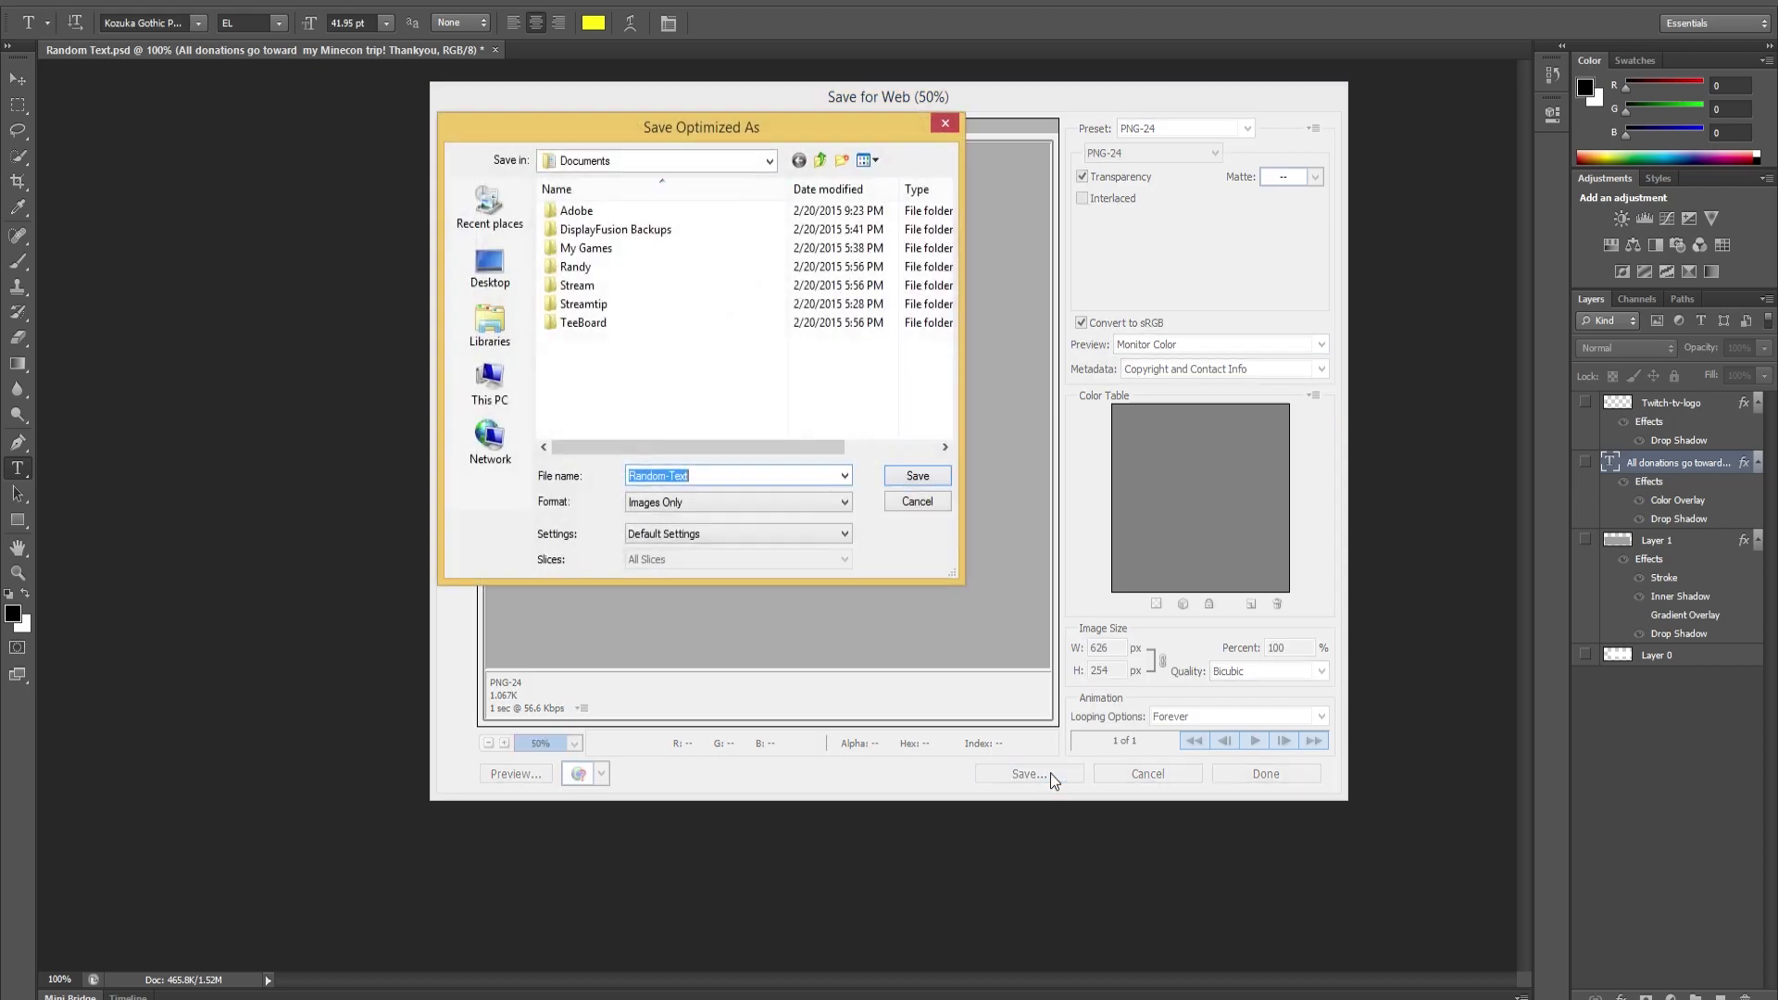
left_click(490, 398)
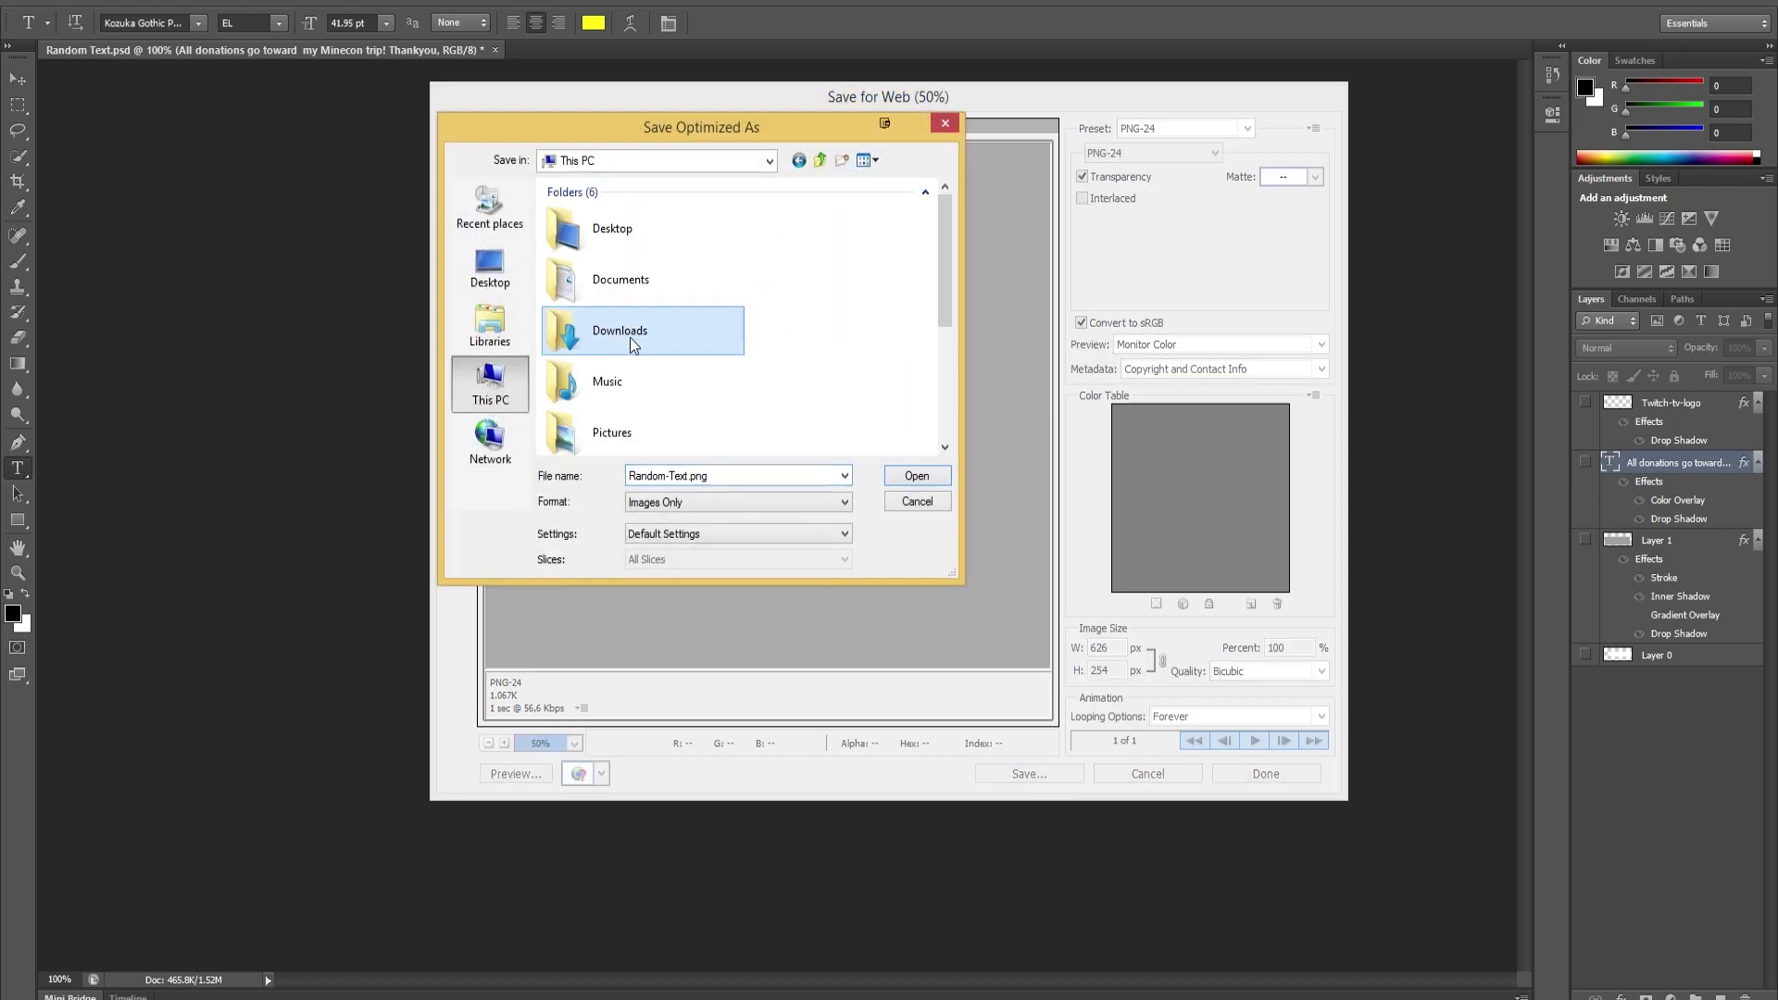
scroll(631, 342, "down", 3)
double_click(614, 391)
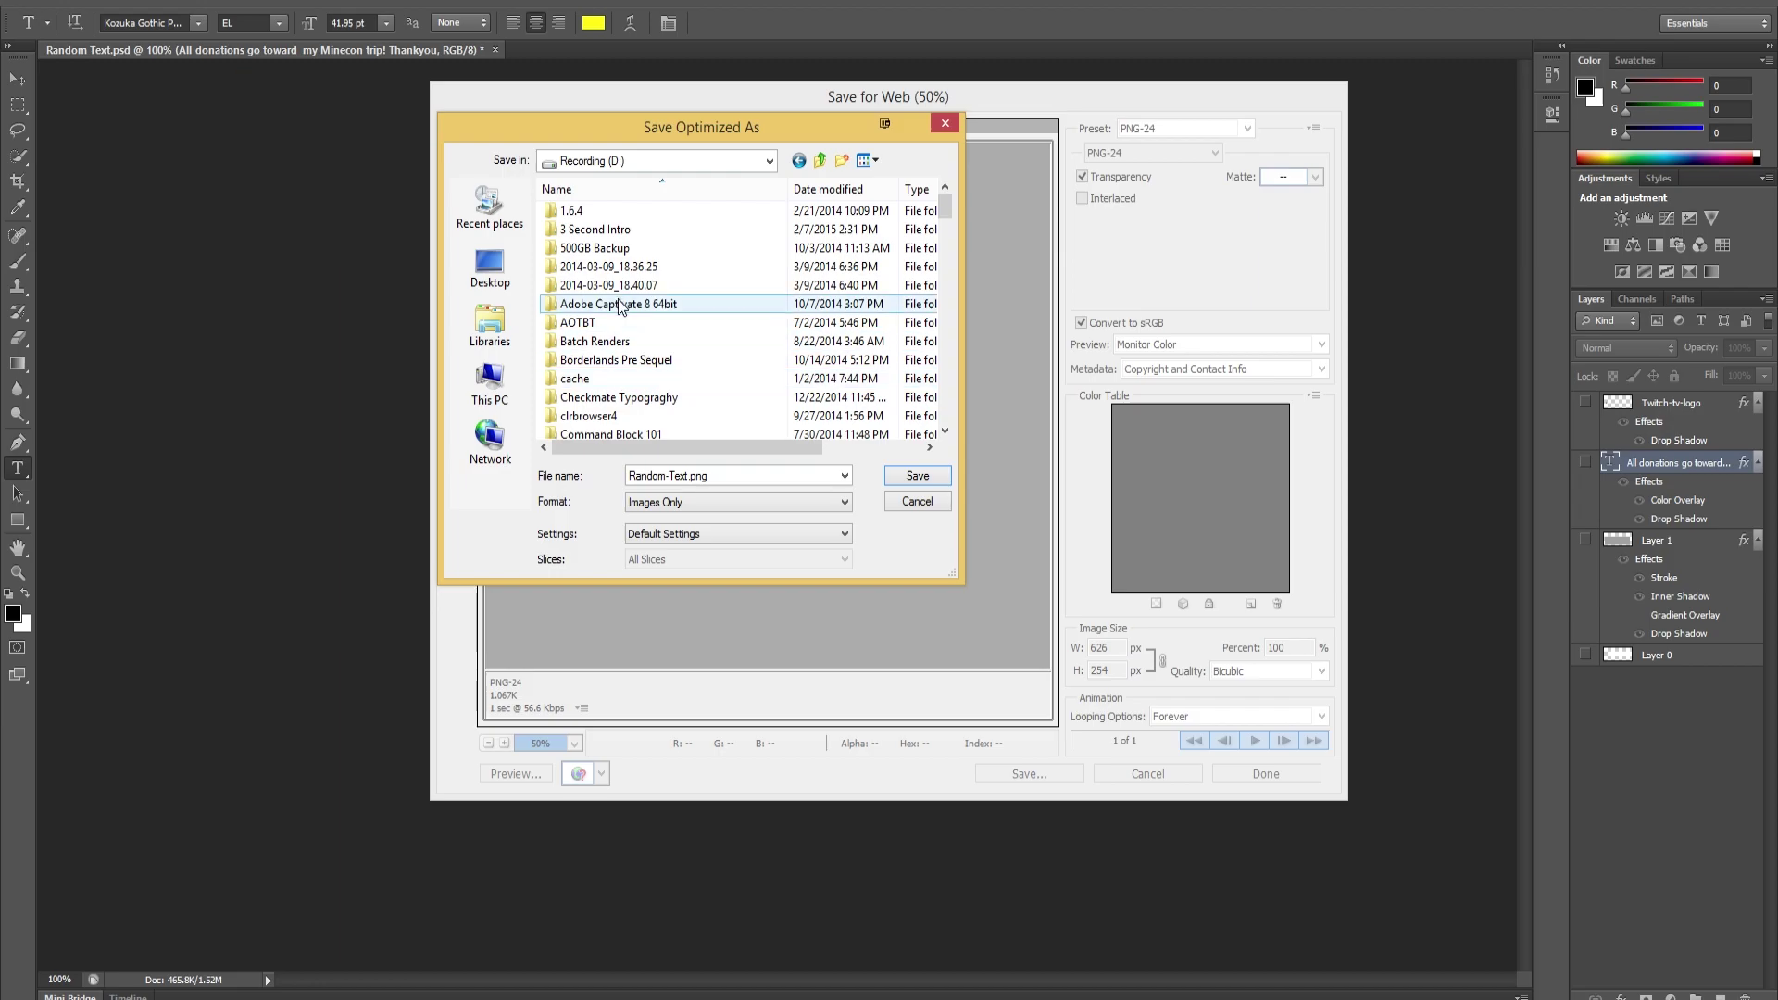
type("tw")
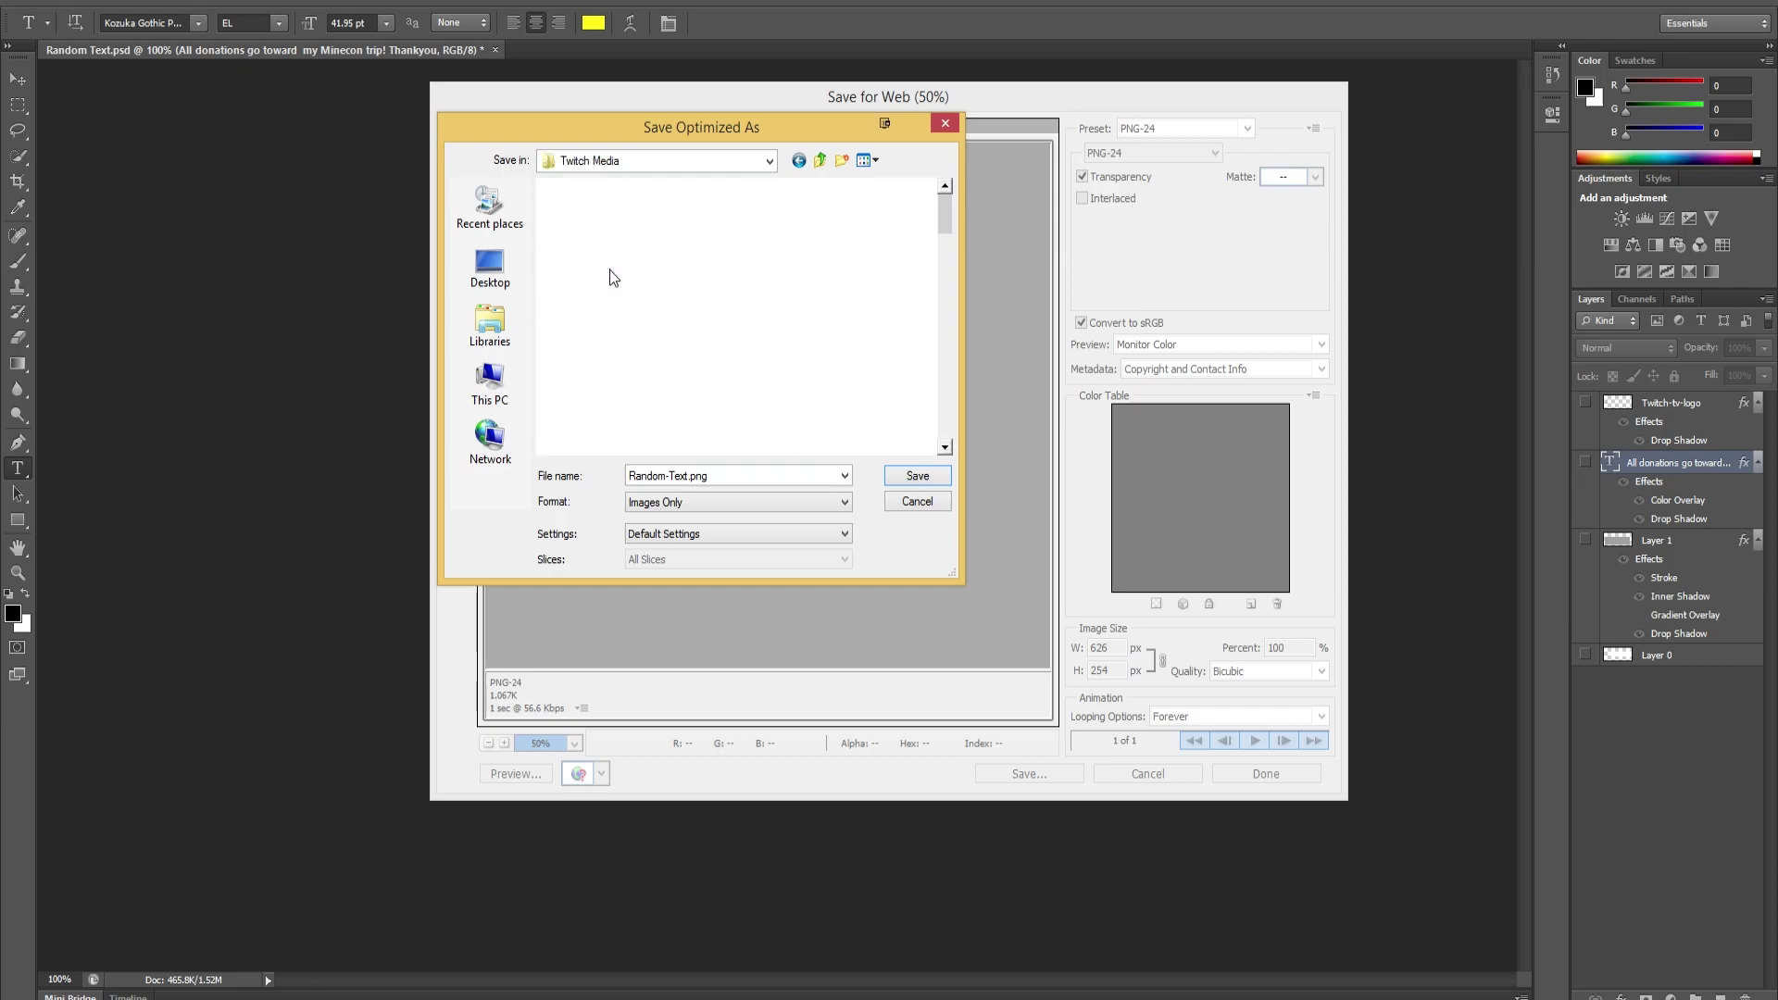
left_click(602, 273)
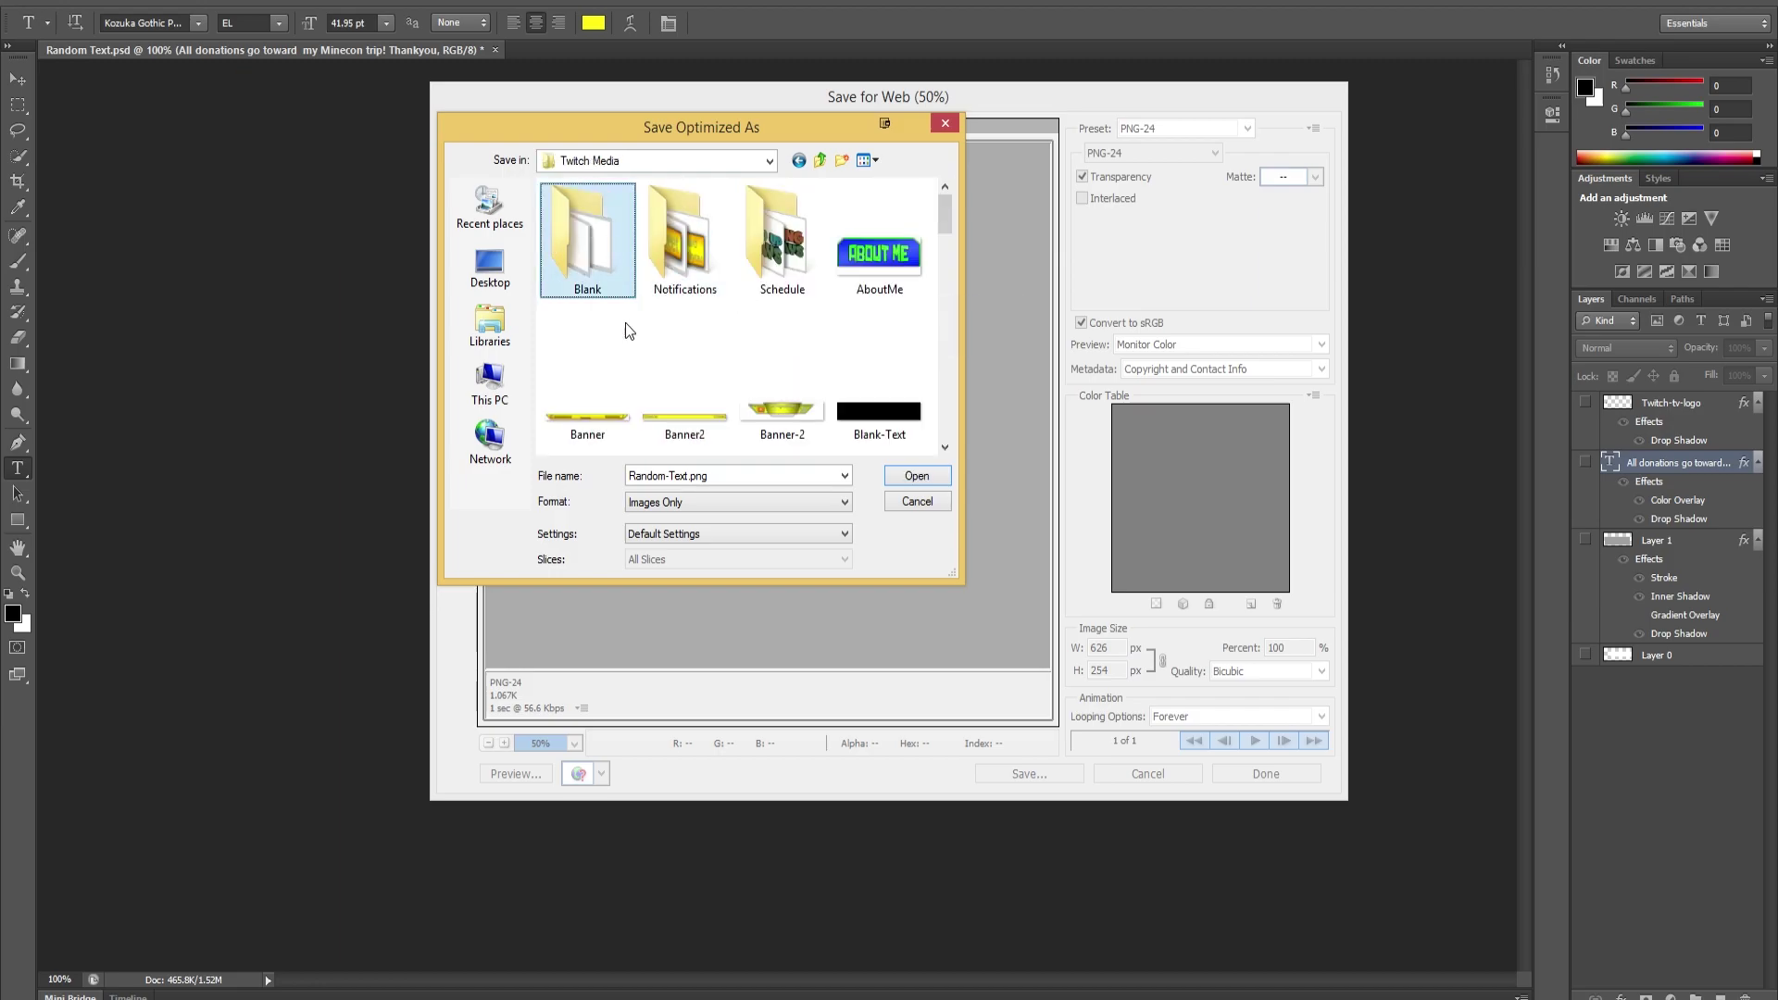
double_click(588, 278)
scroll(586, 276, "down", 2)
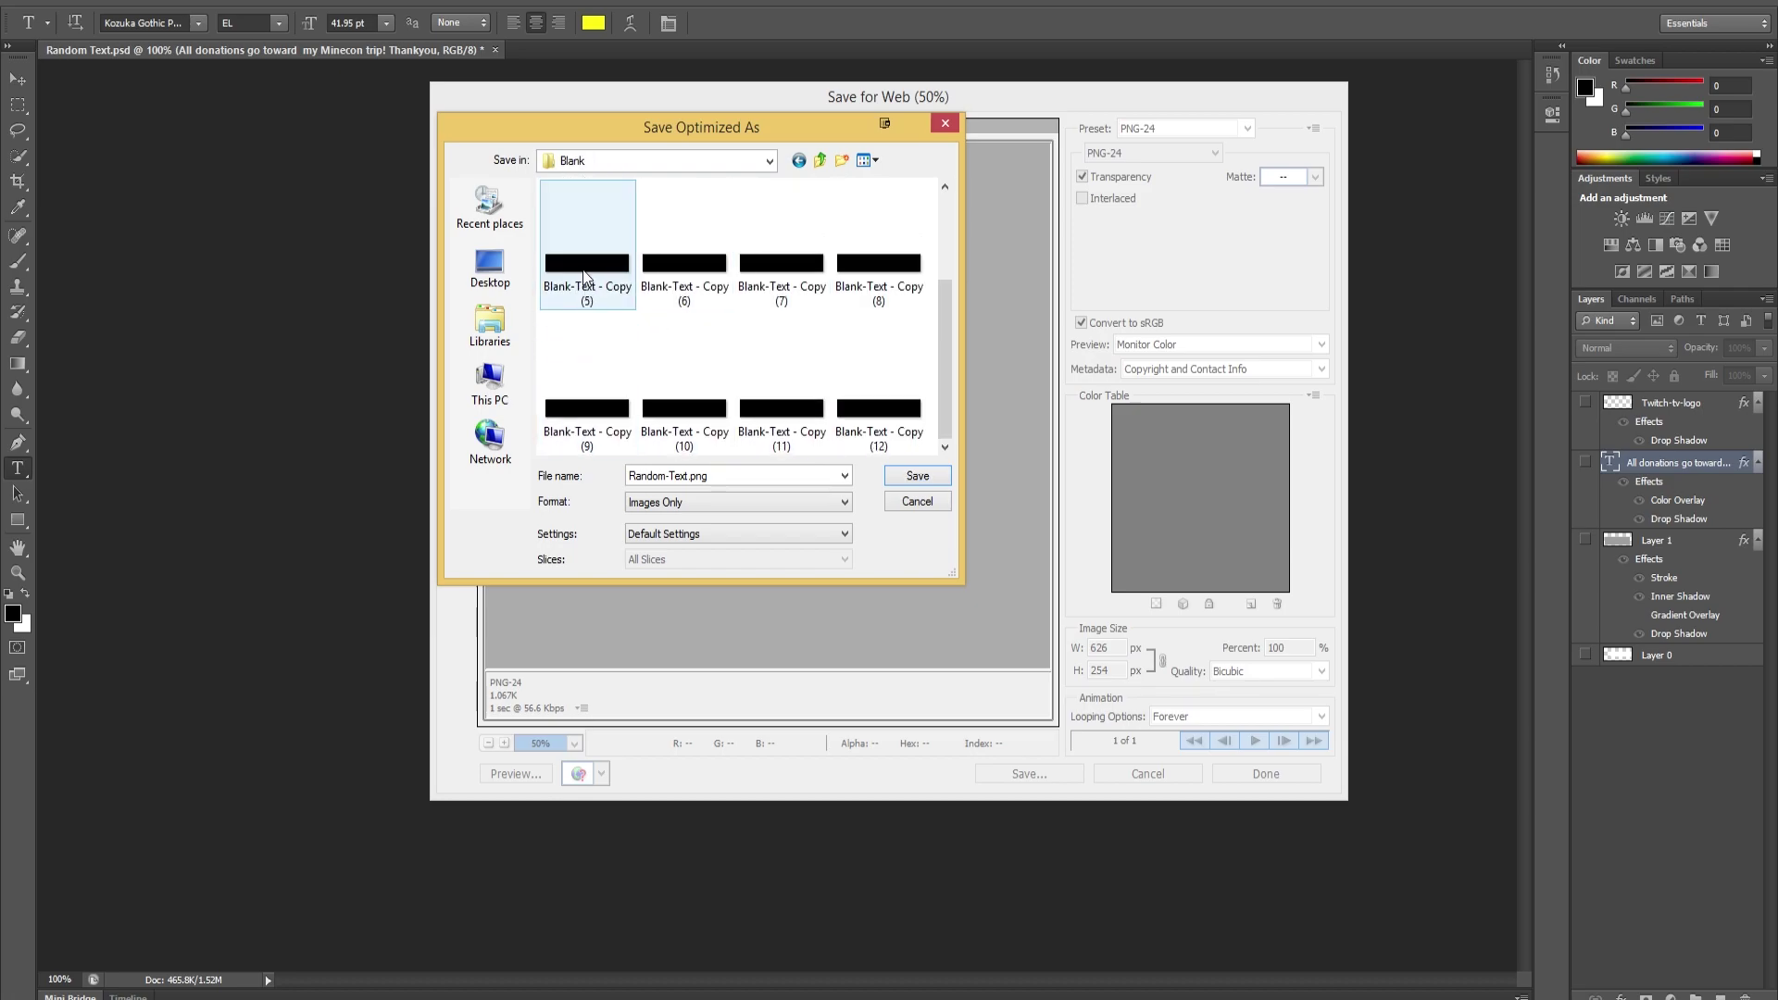
scroll(729, 342, "up", 2)
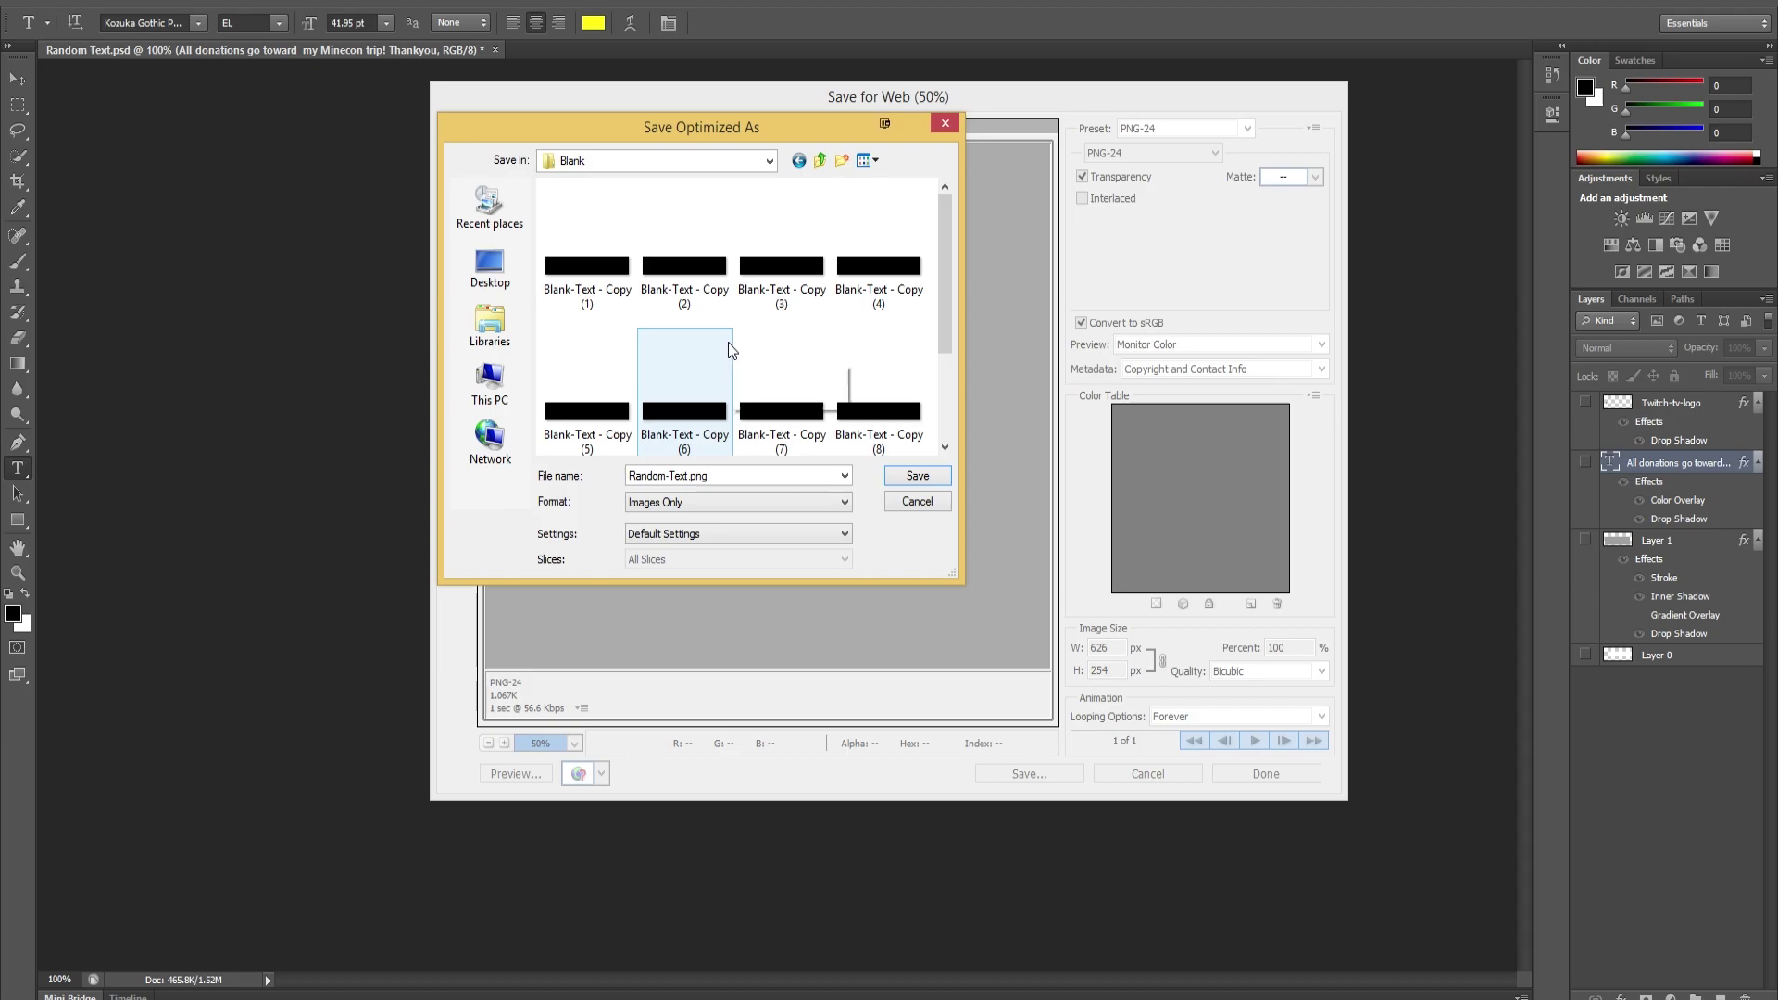
left_click(560, 270)
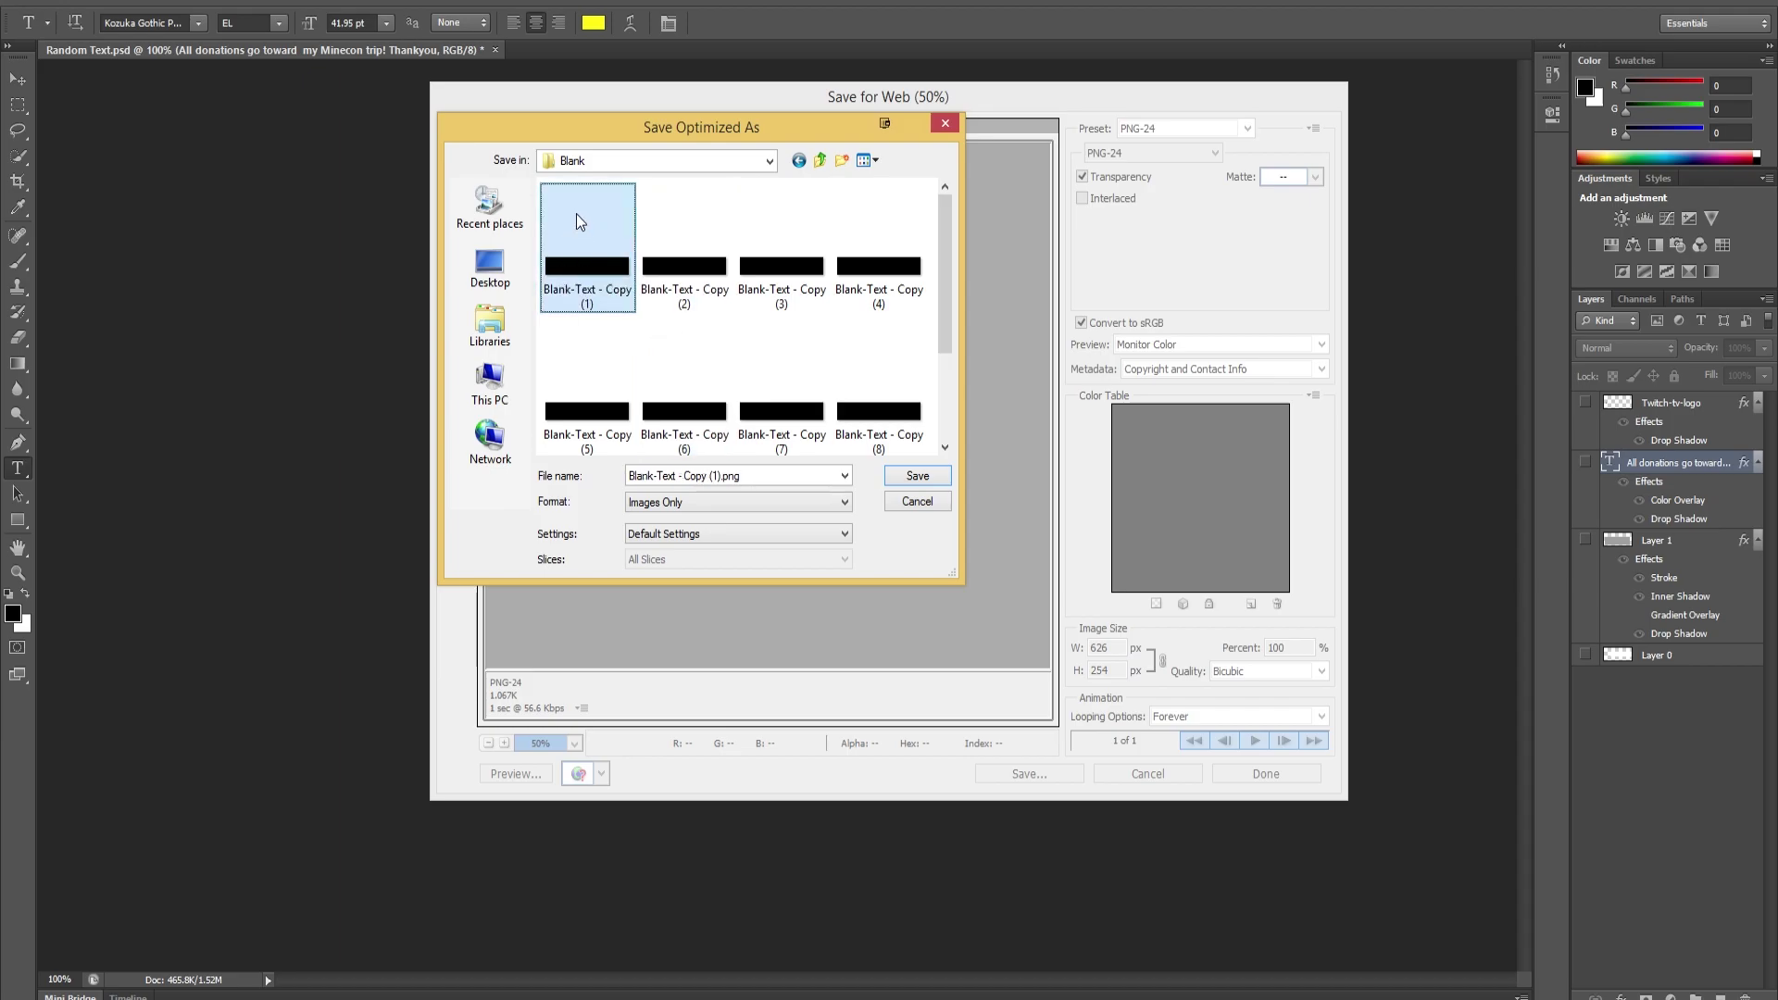
scroll(752, 368, "down", 2)
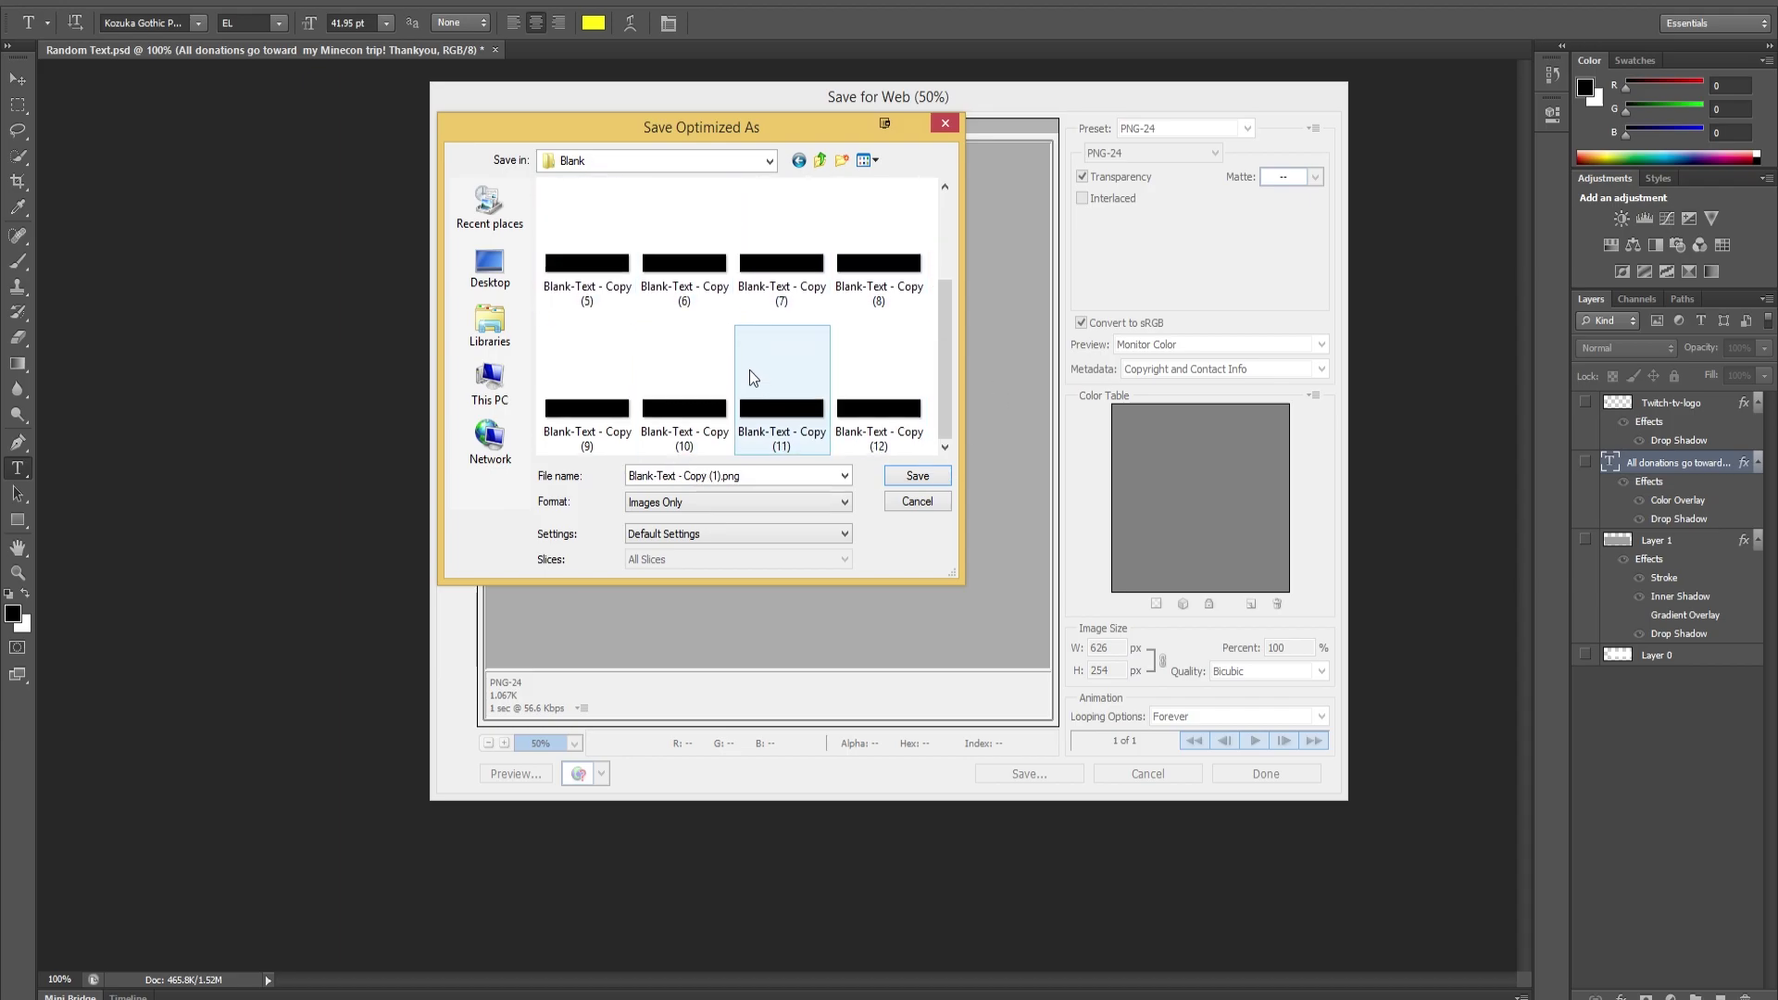
left_click(919, 505)
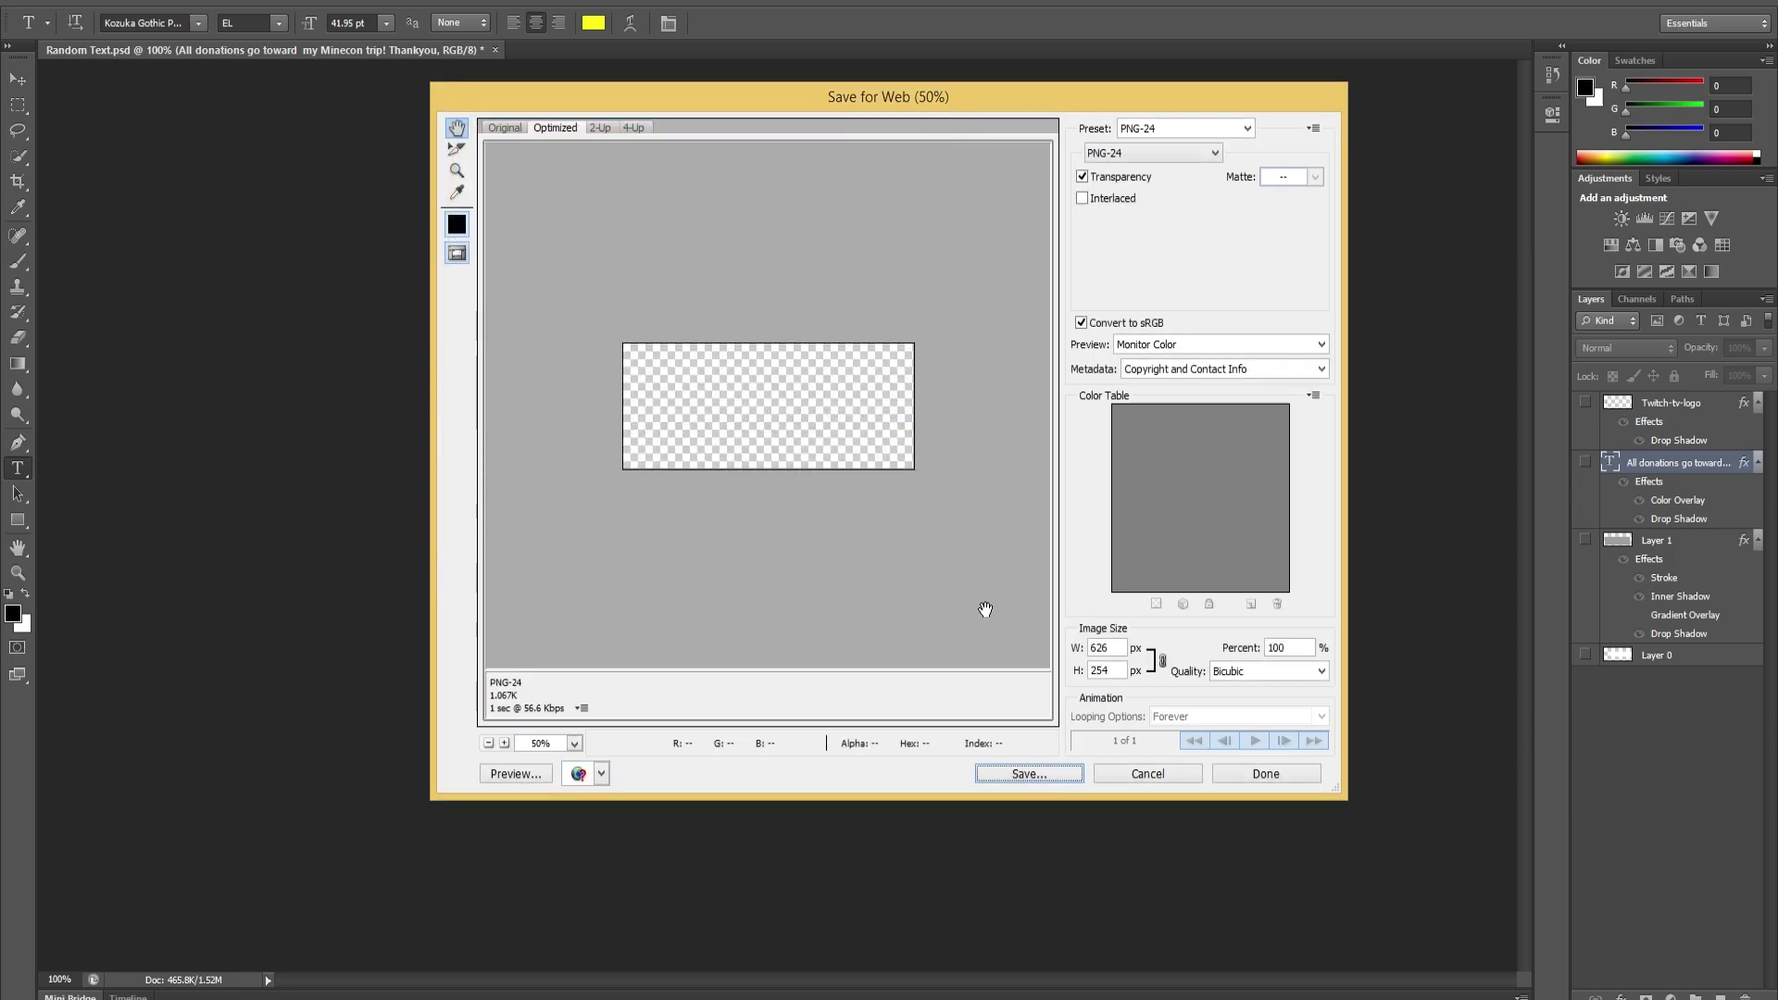
Step: Close Save for Web unsaved, then enlarge and reposition the OBS window
left_click(1146, 775)
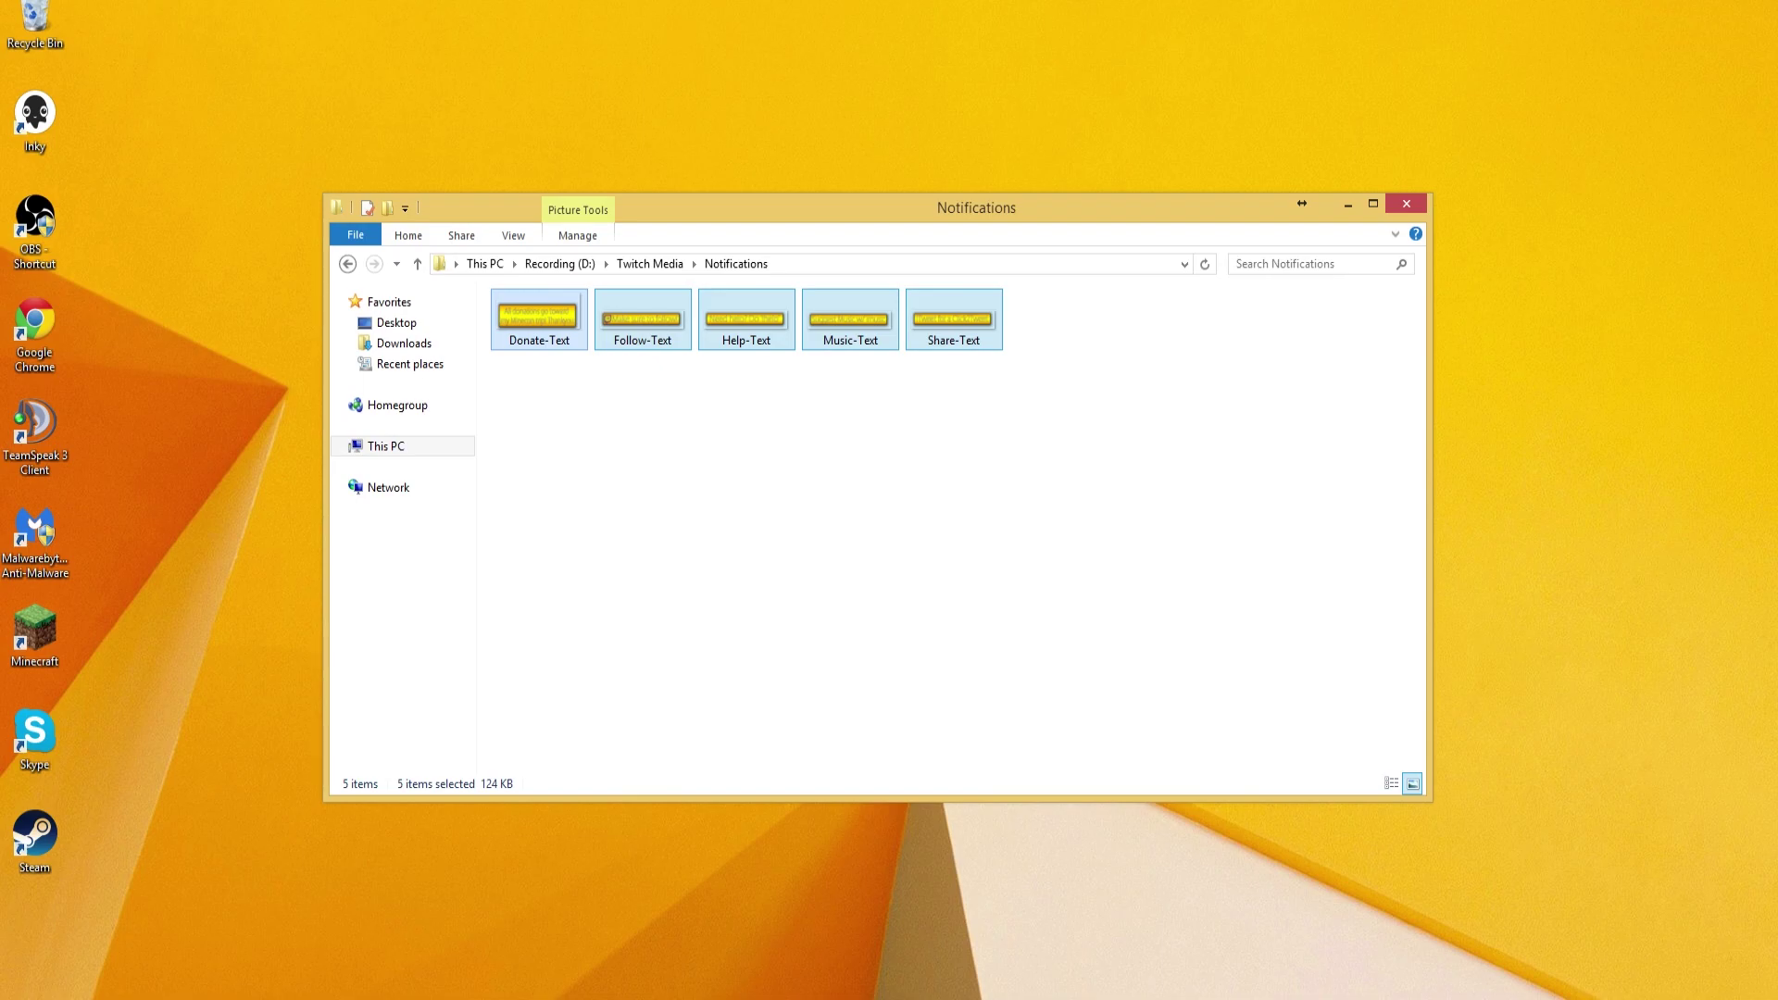
key("alt+Tab")
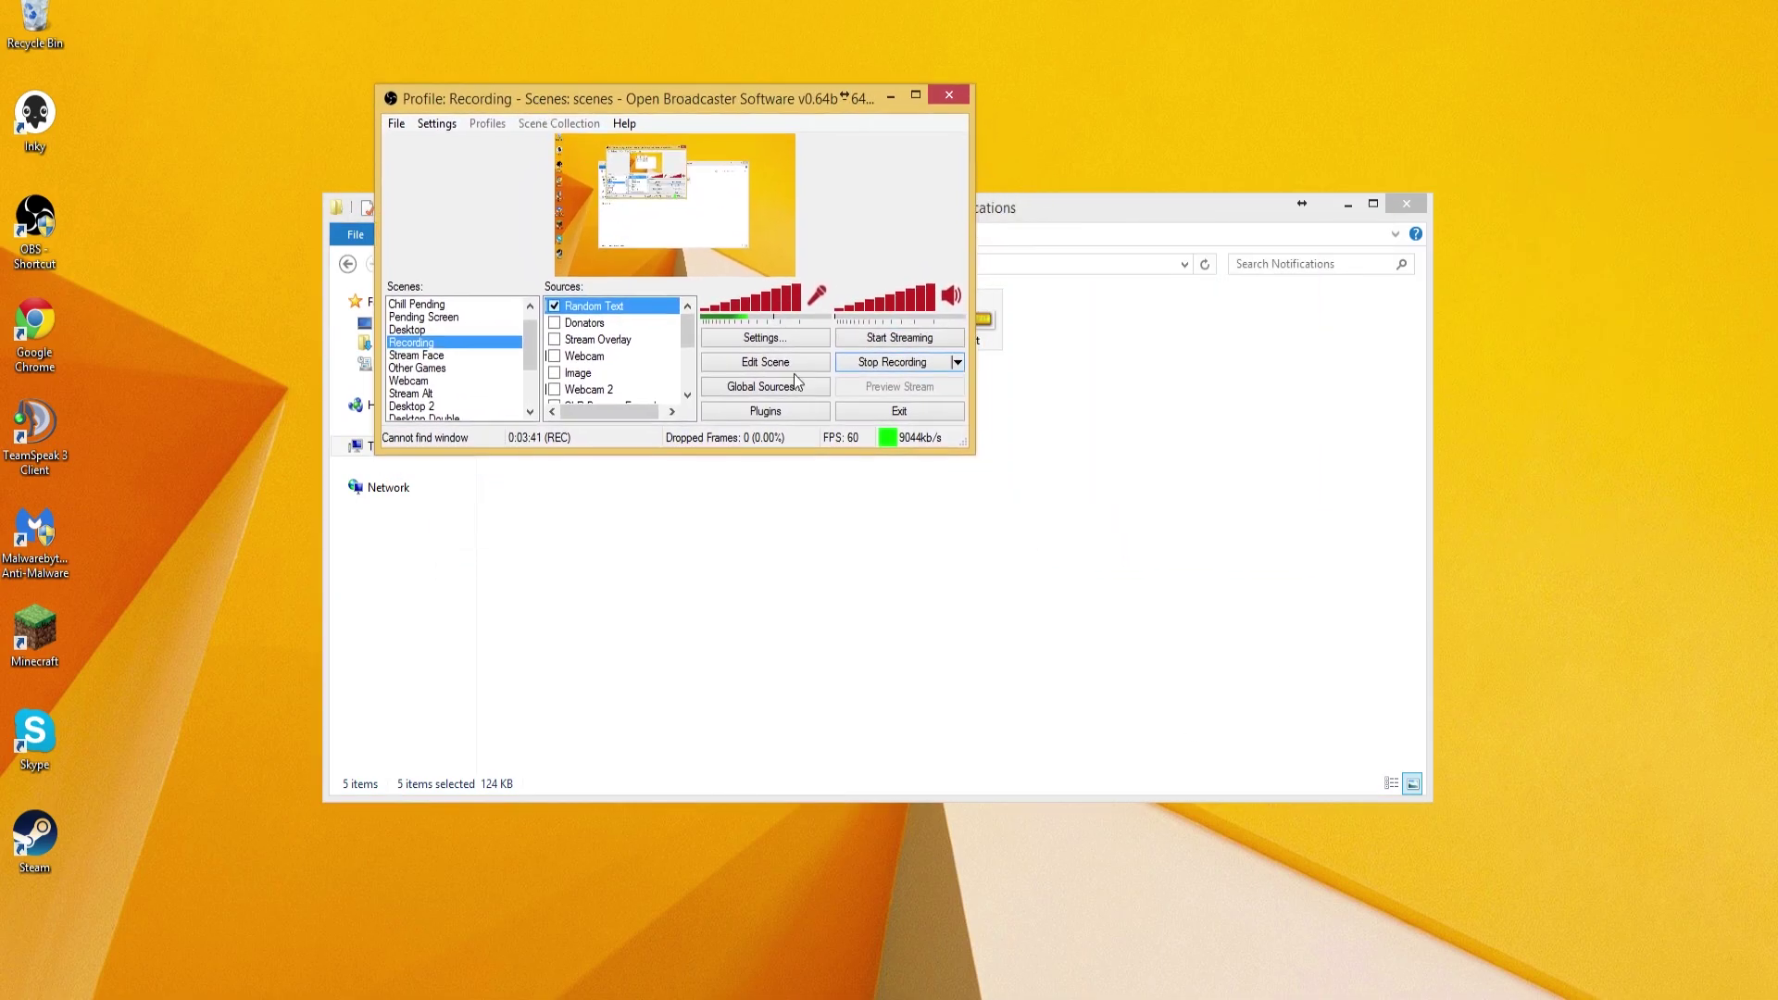
left_click_drag(981, 460, 1244, 693)
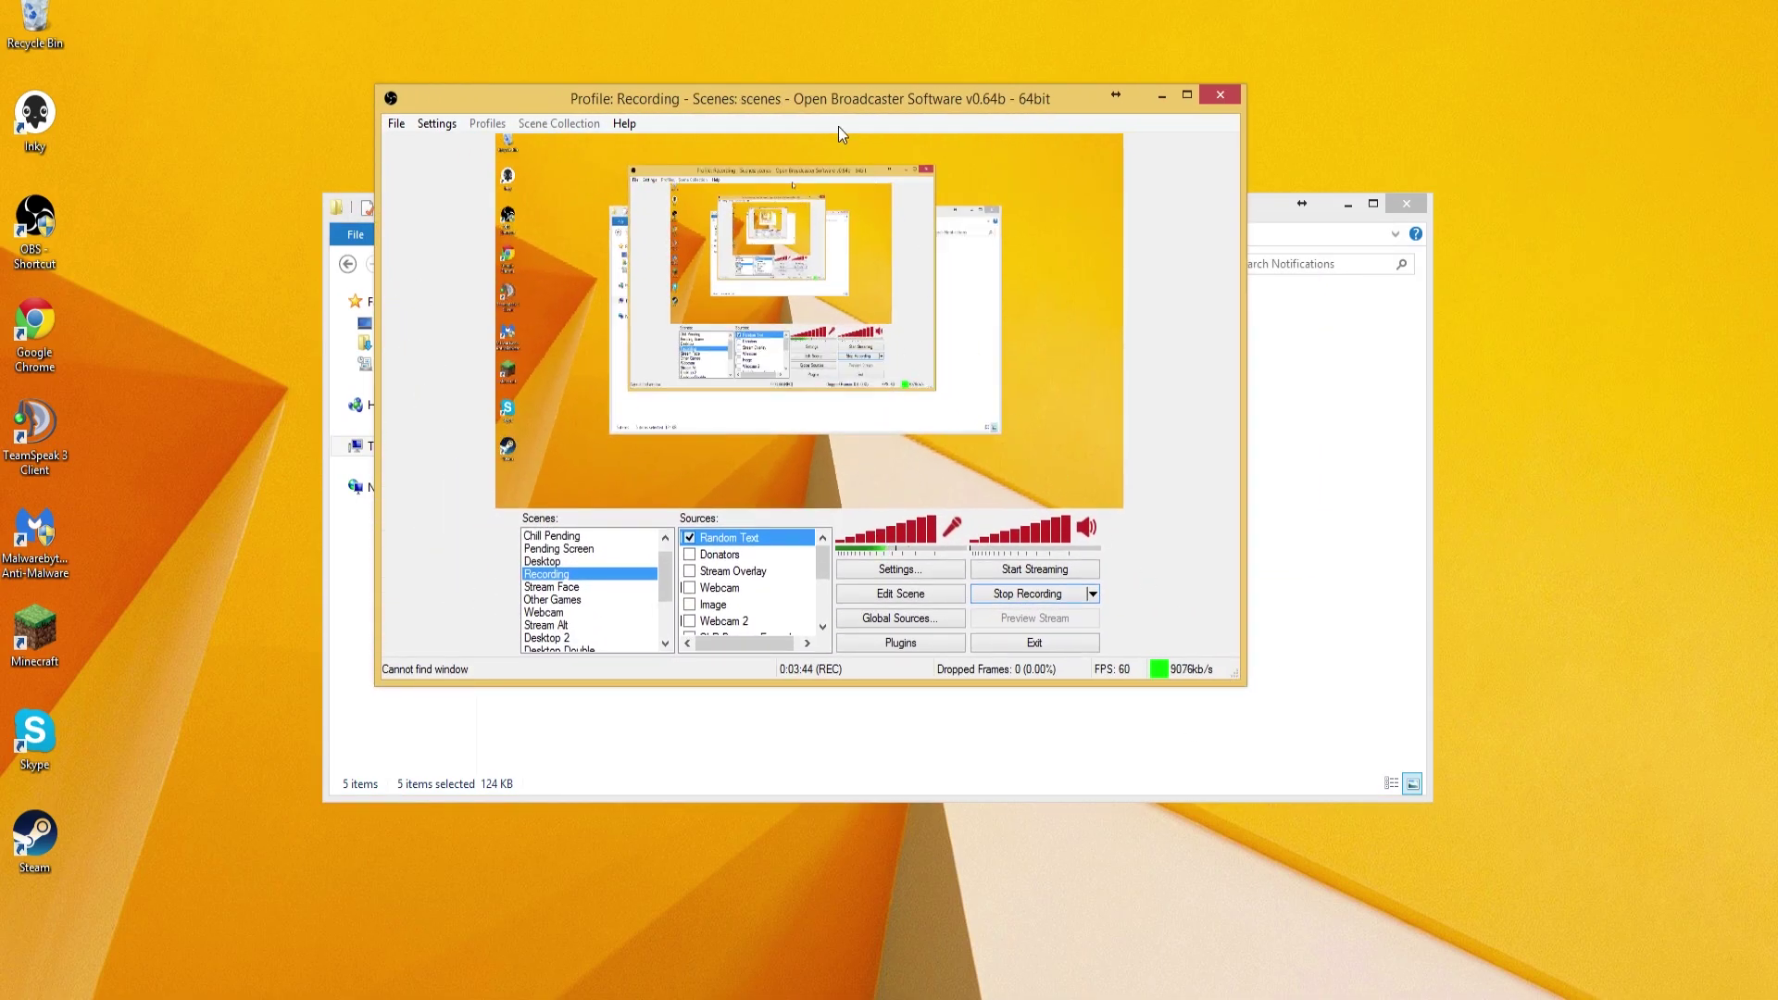
left_click_drag(836, 102, 1156, 335)
Step: In Explorer, open Twitch Media > Blank and select several Blank-Text copies
left_click_drag(842, 208, 846, 215)
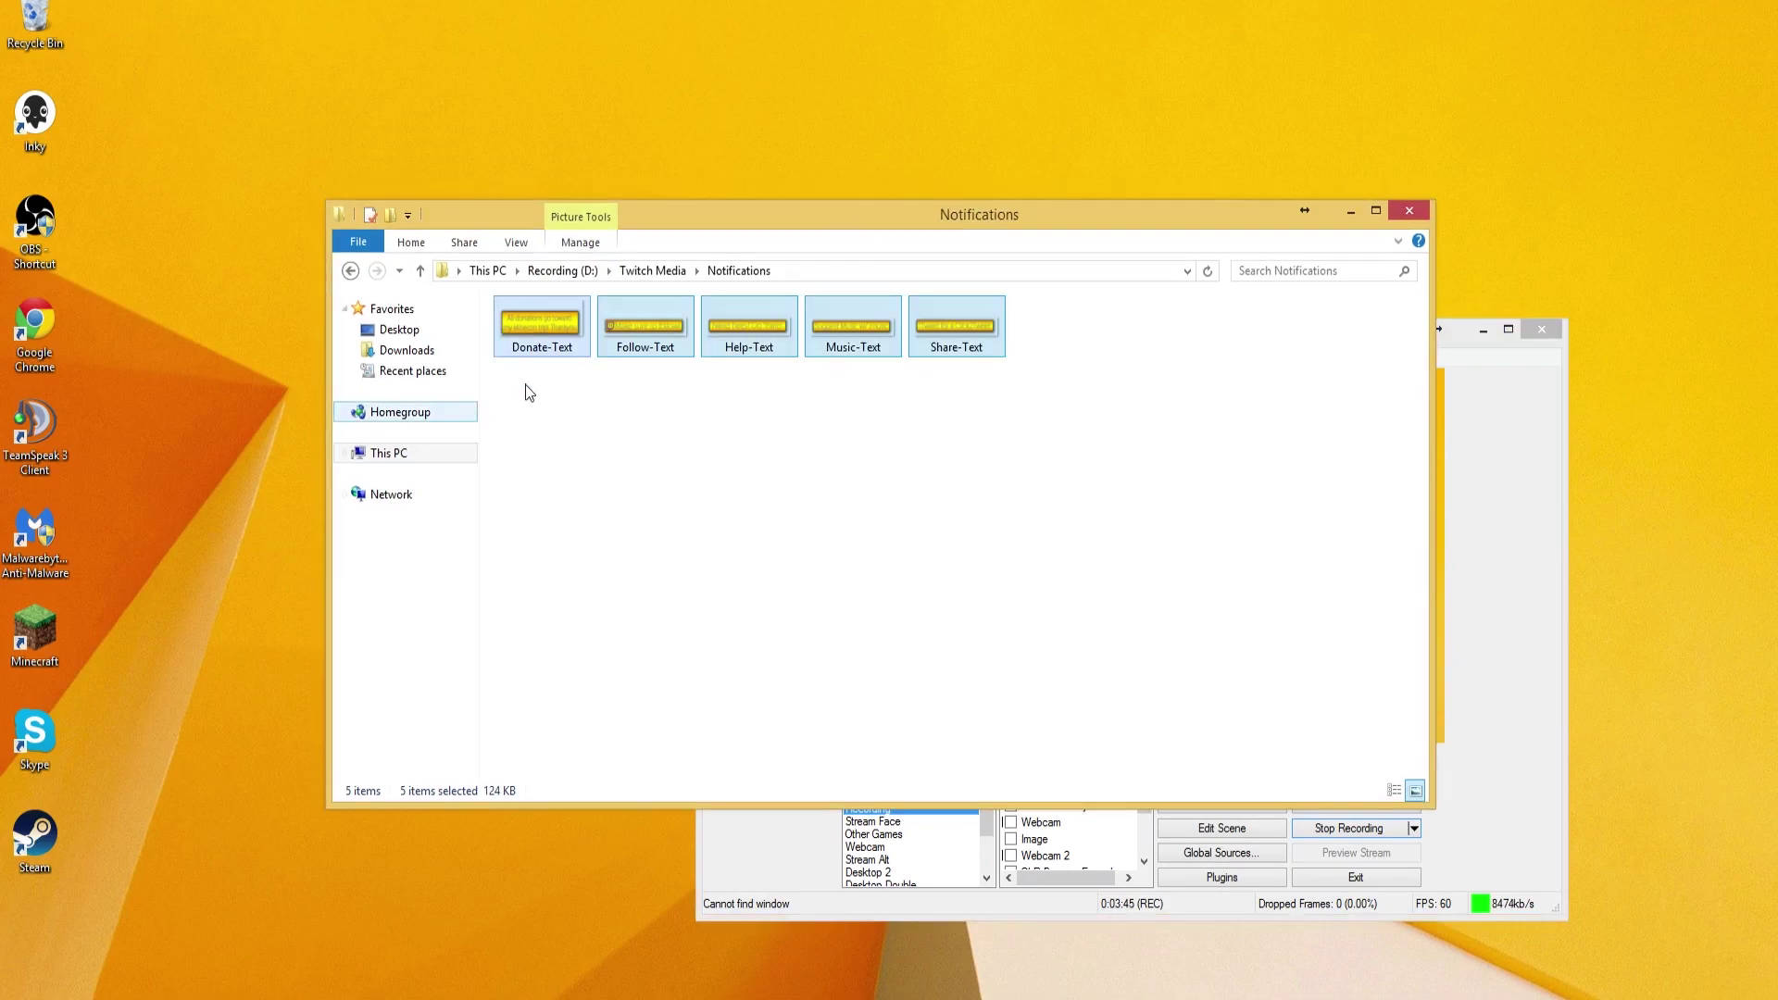
left_click(652, 270)
double_click(545, 332)
left_click_drag(843, 477, 547, 322)
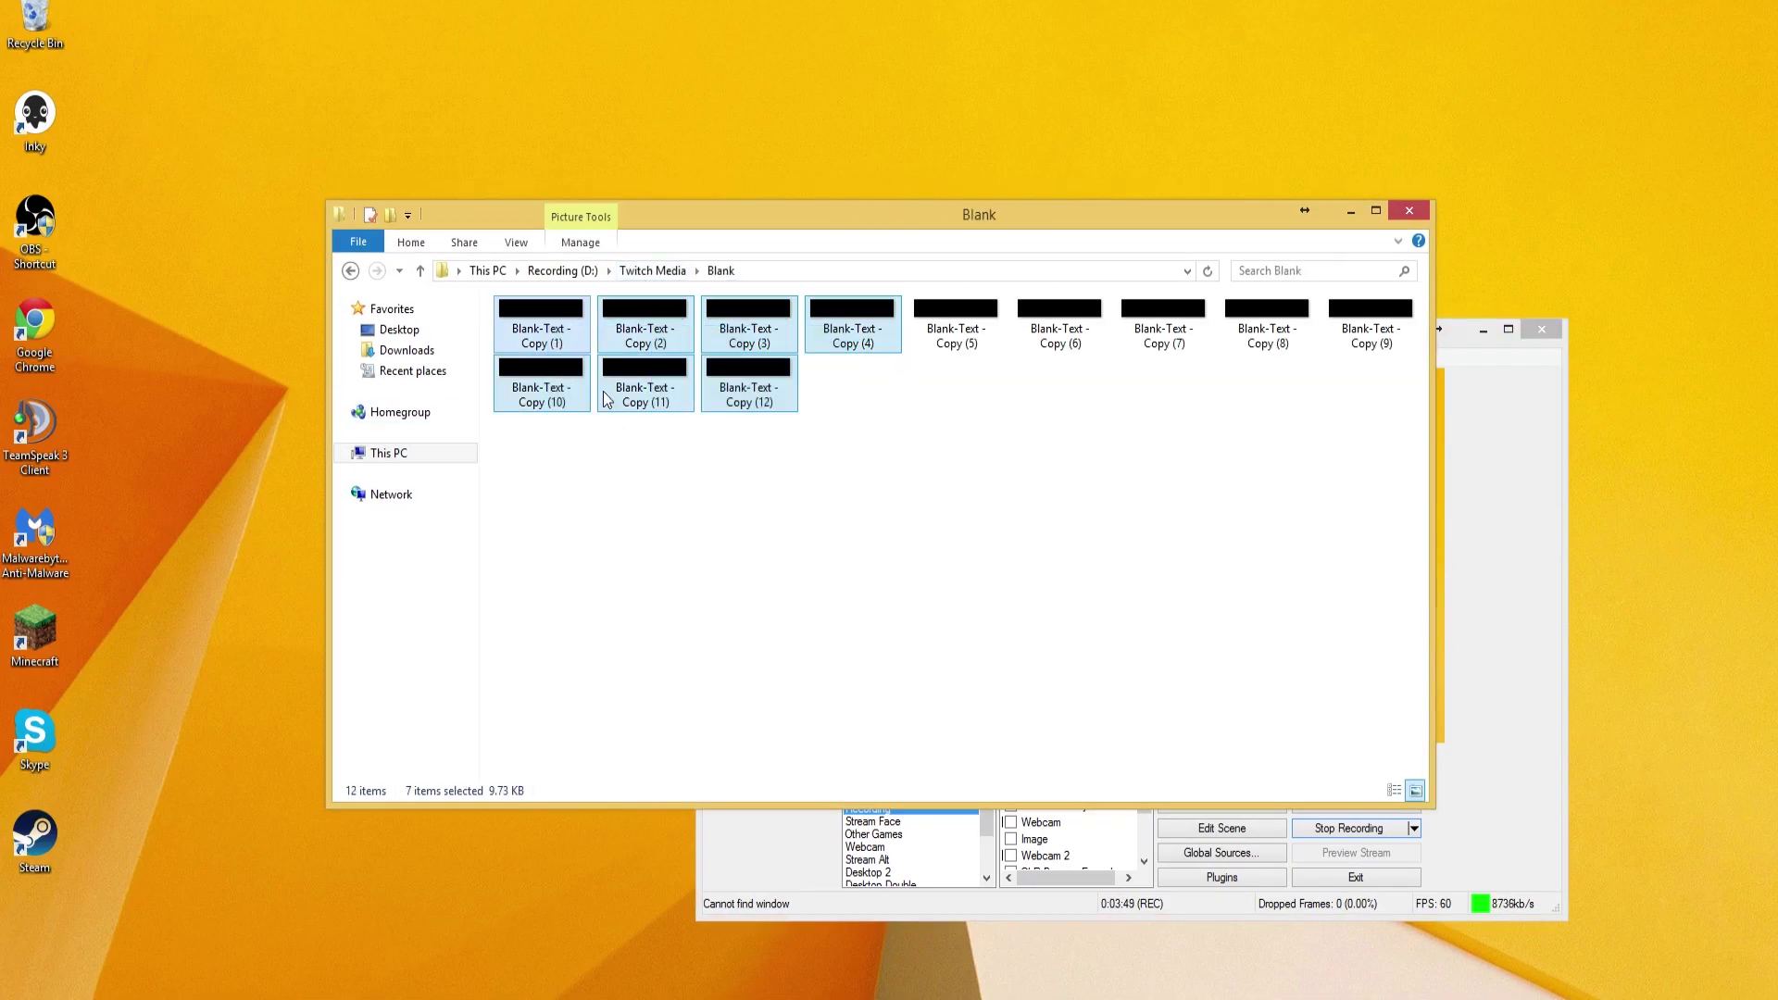
Step: Return Explorer to the Notifications folder and place the OBS window over it
left_click(652, 270)
double_click(547, 341)
left_click_drag(881, 220, 837, 96)
left_click_drag(1387, 337, 1132, 197)
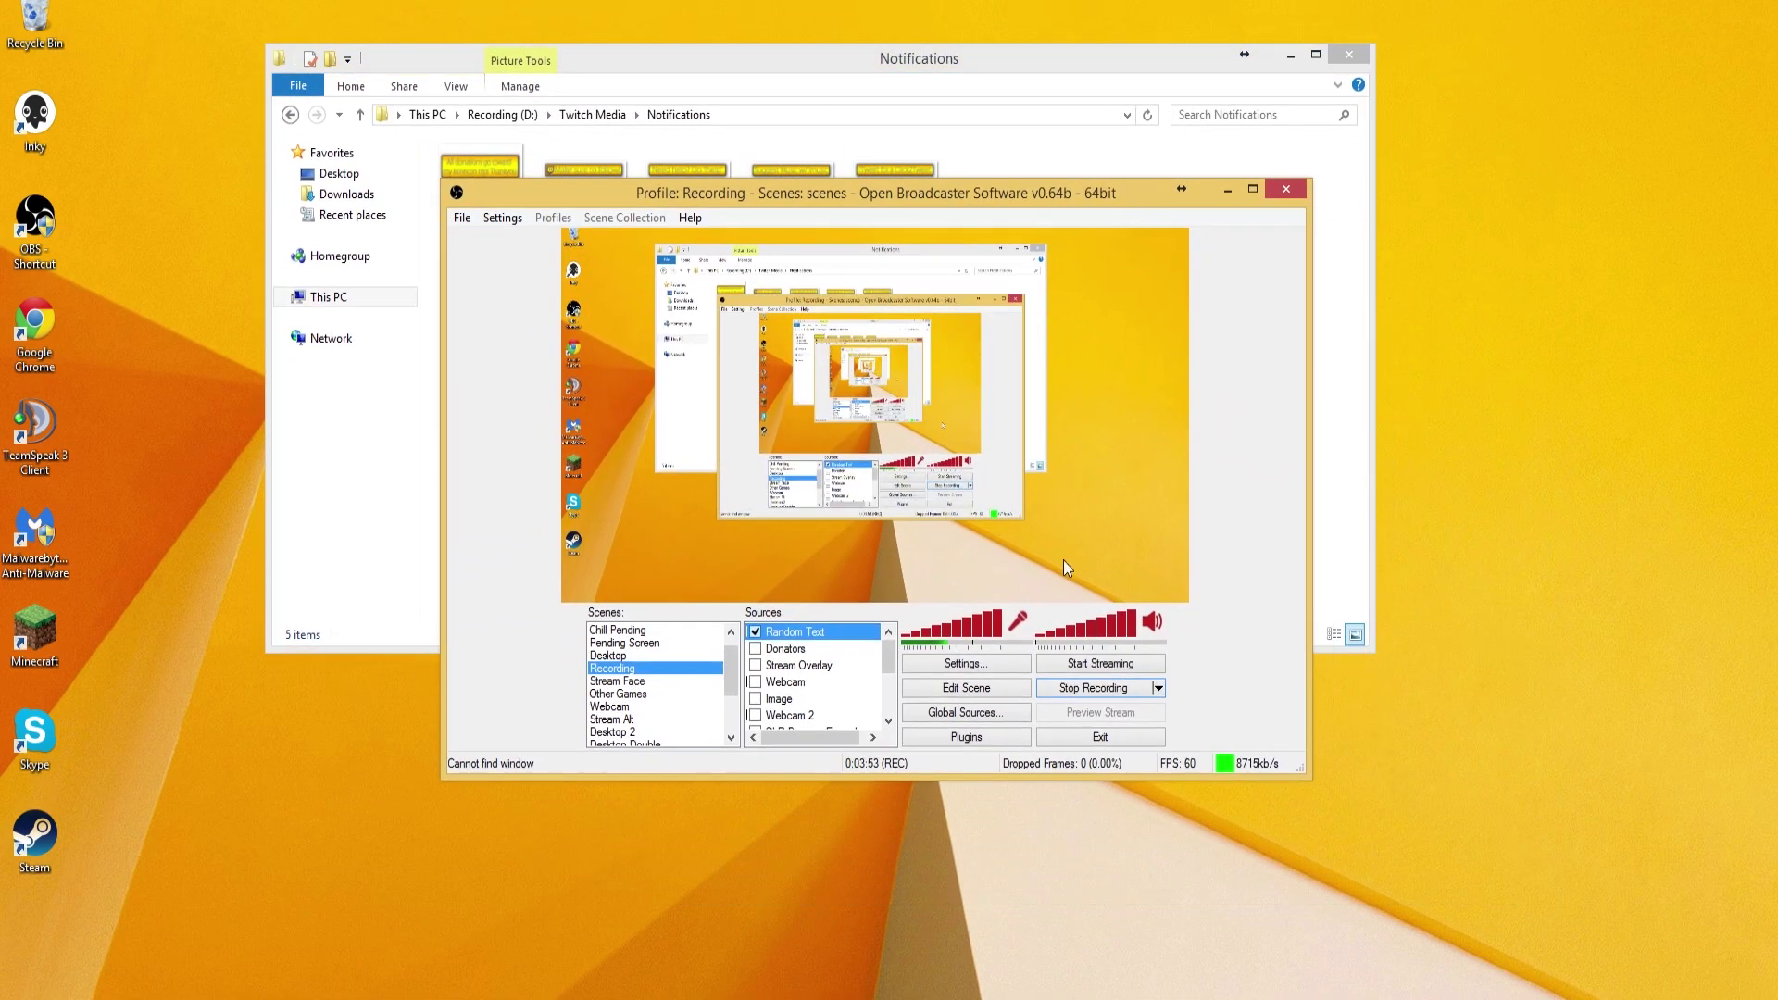
Step: Add a new Image Slide Show global source and name it 'Popin Text'
left_click(948, 713)
left_click(965, 374)
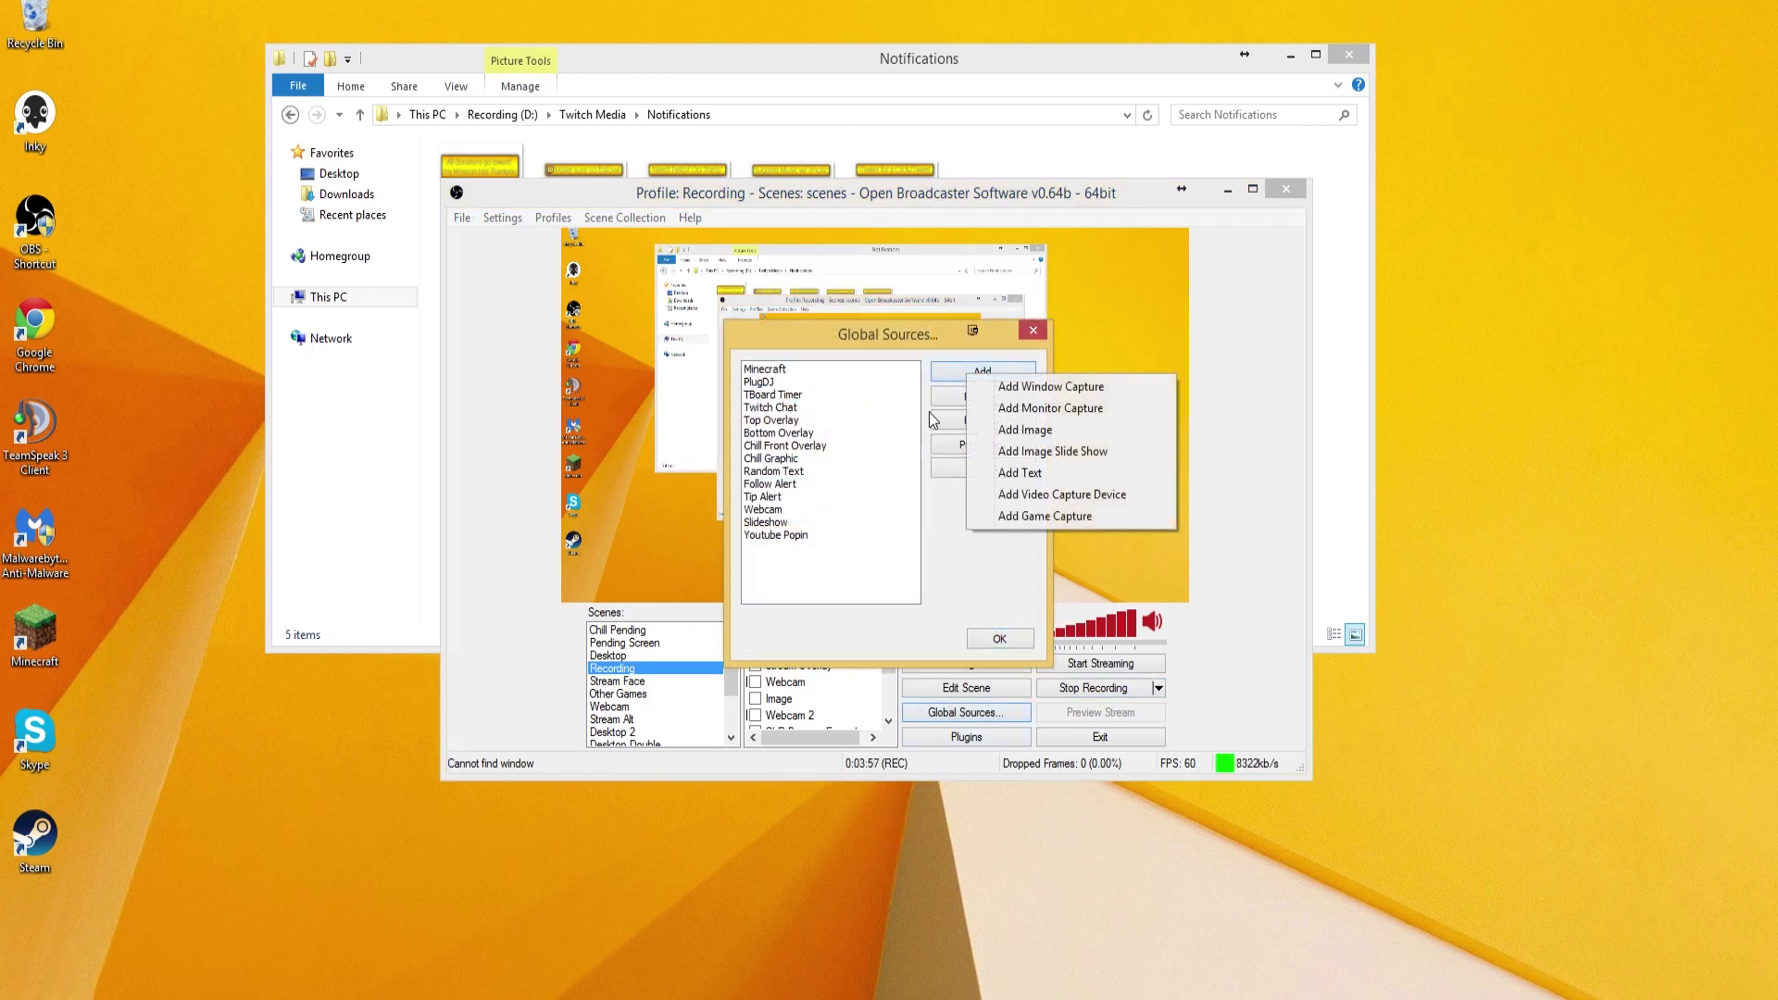
left_click(1036, 454)
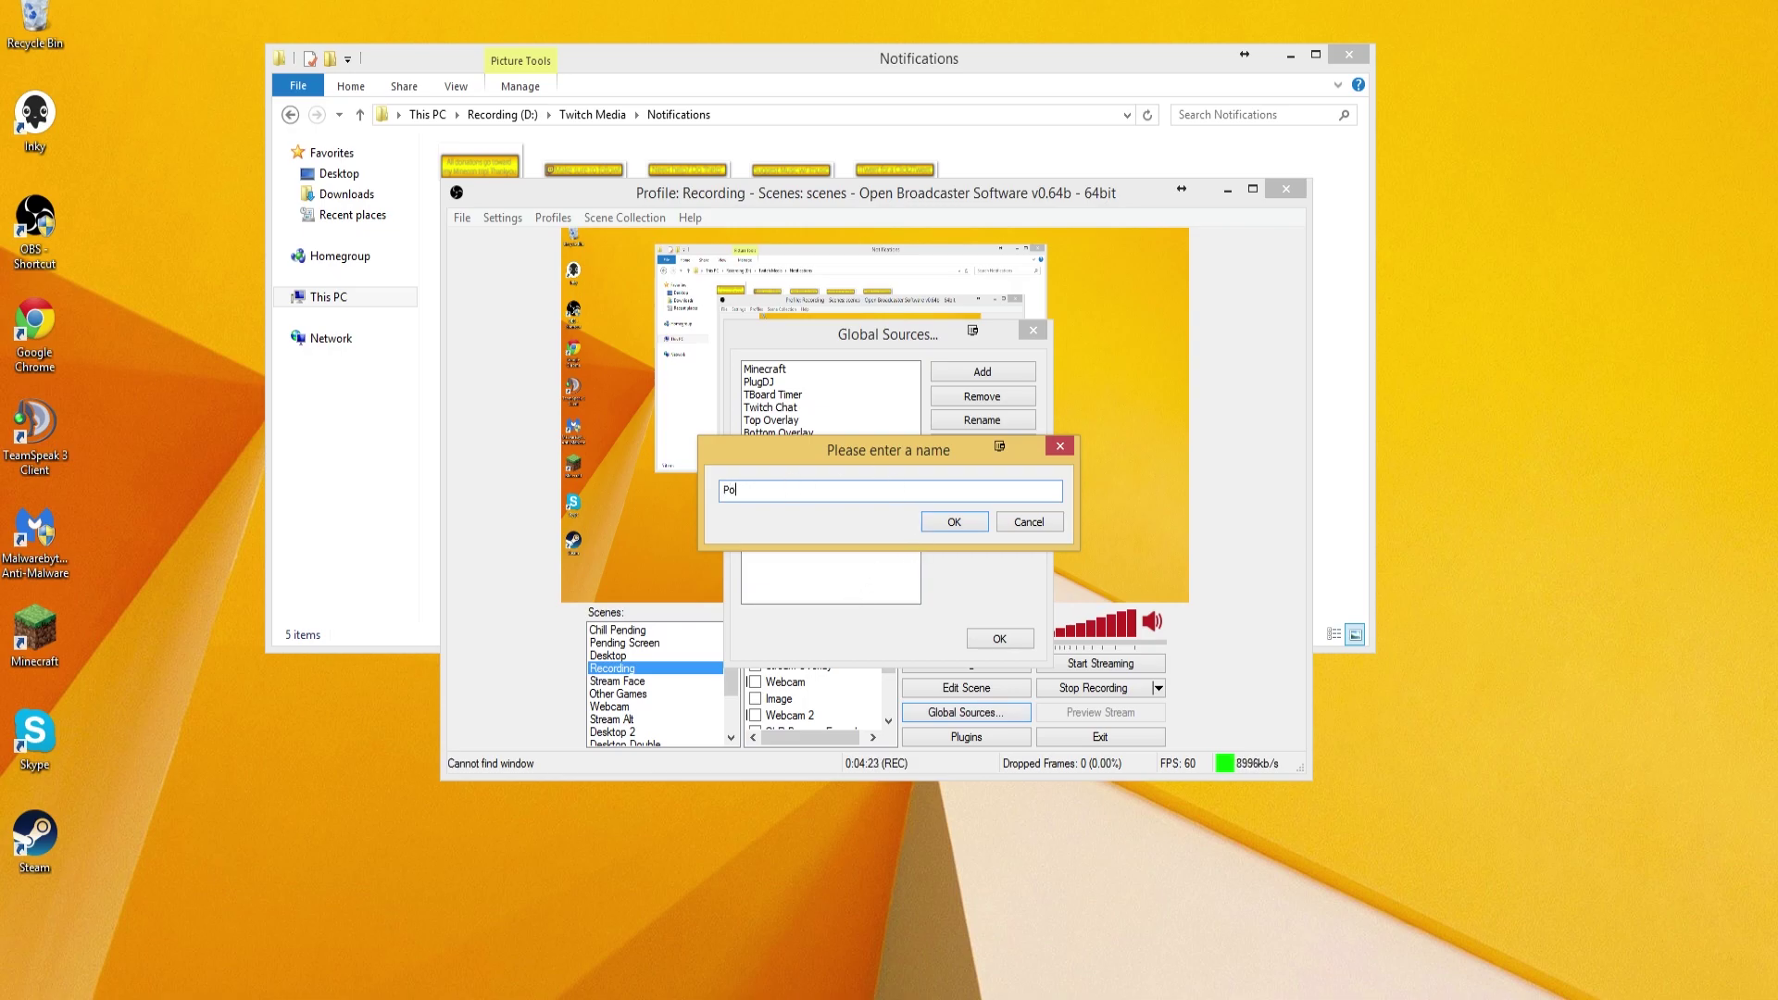
type("in")
type(" Text")
Step: Confirm the Popin Text name, turn off Fade In Only, and select the time-between-images value
key("Return")
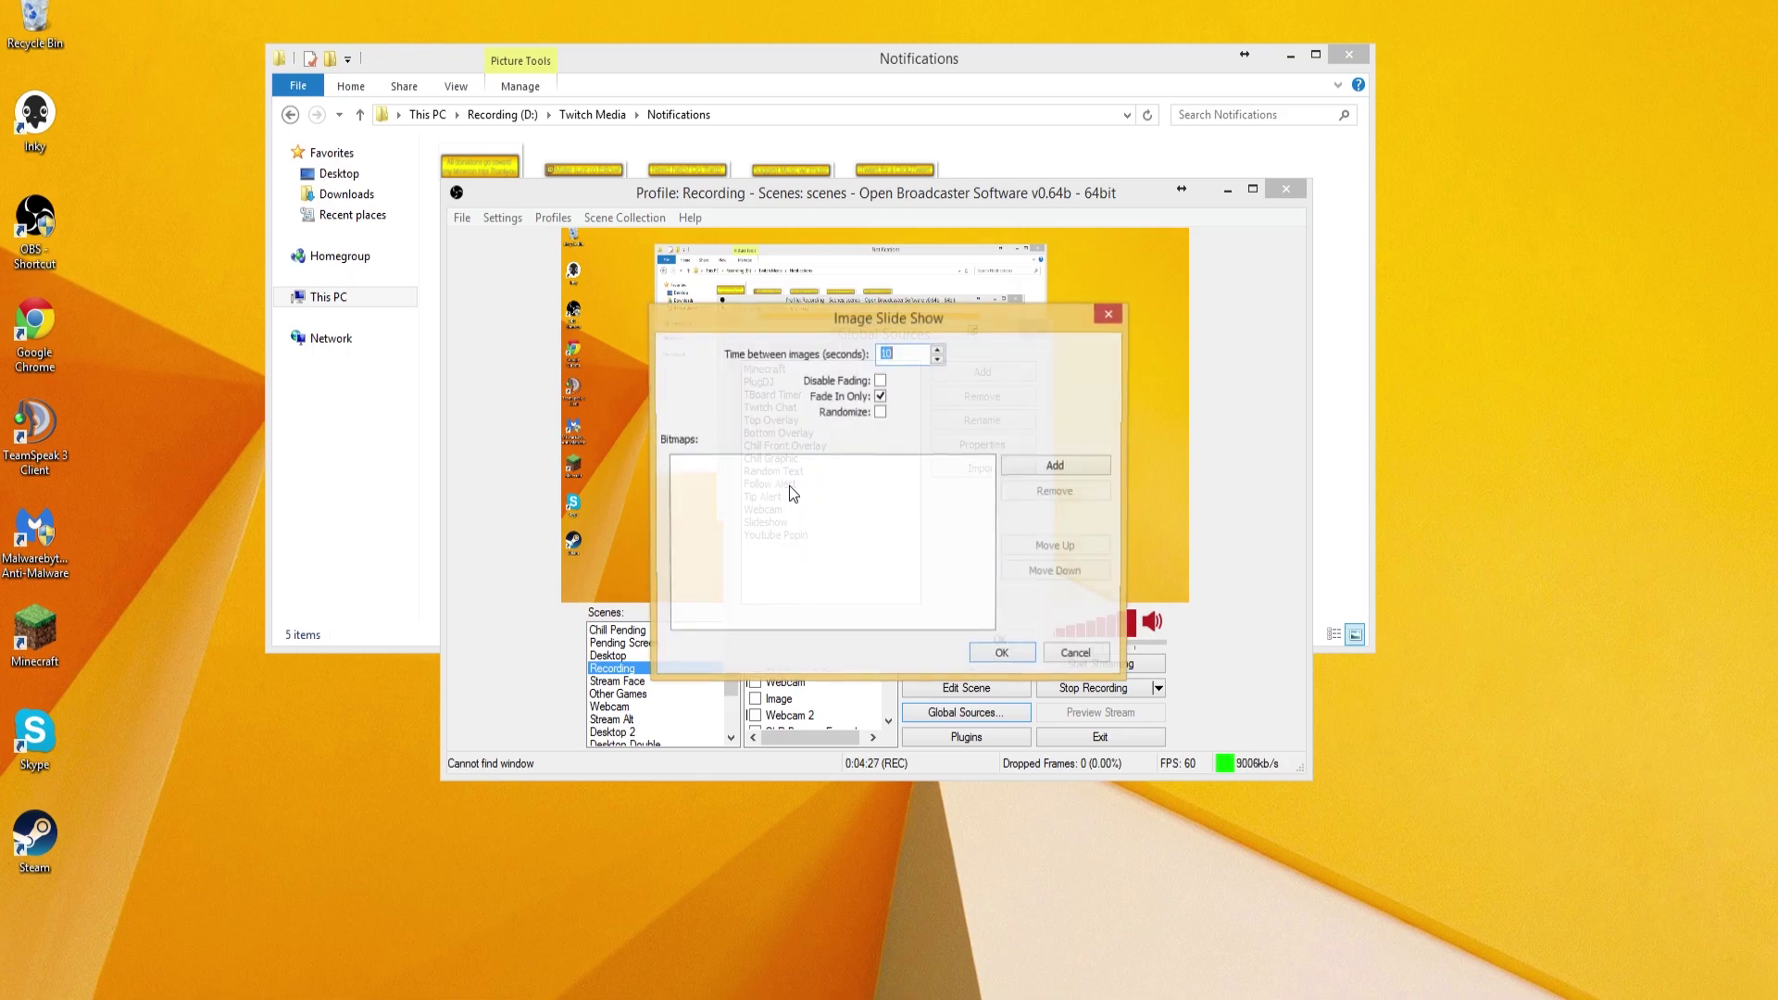
left_click(880, 397)
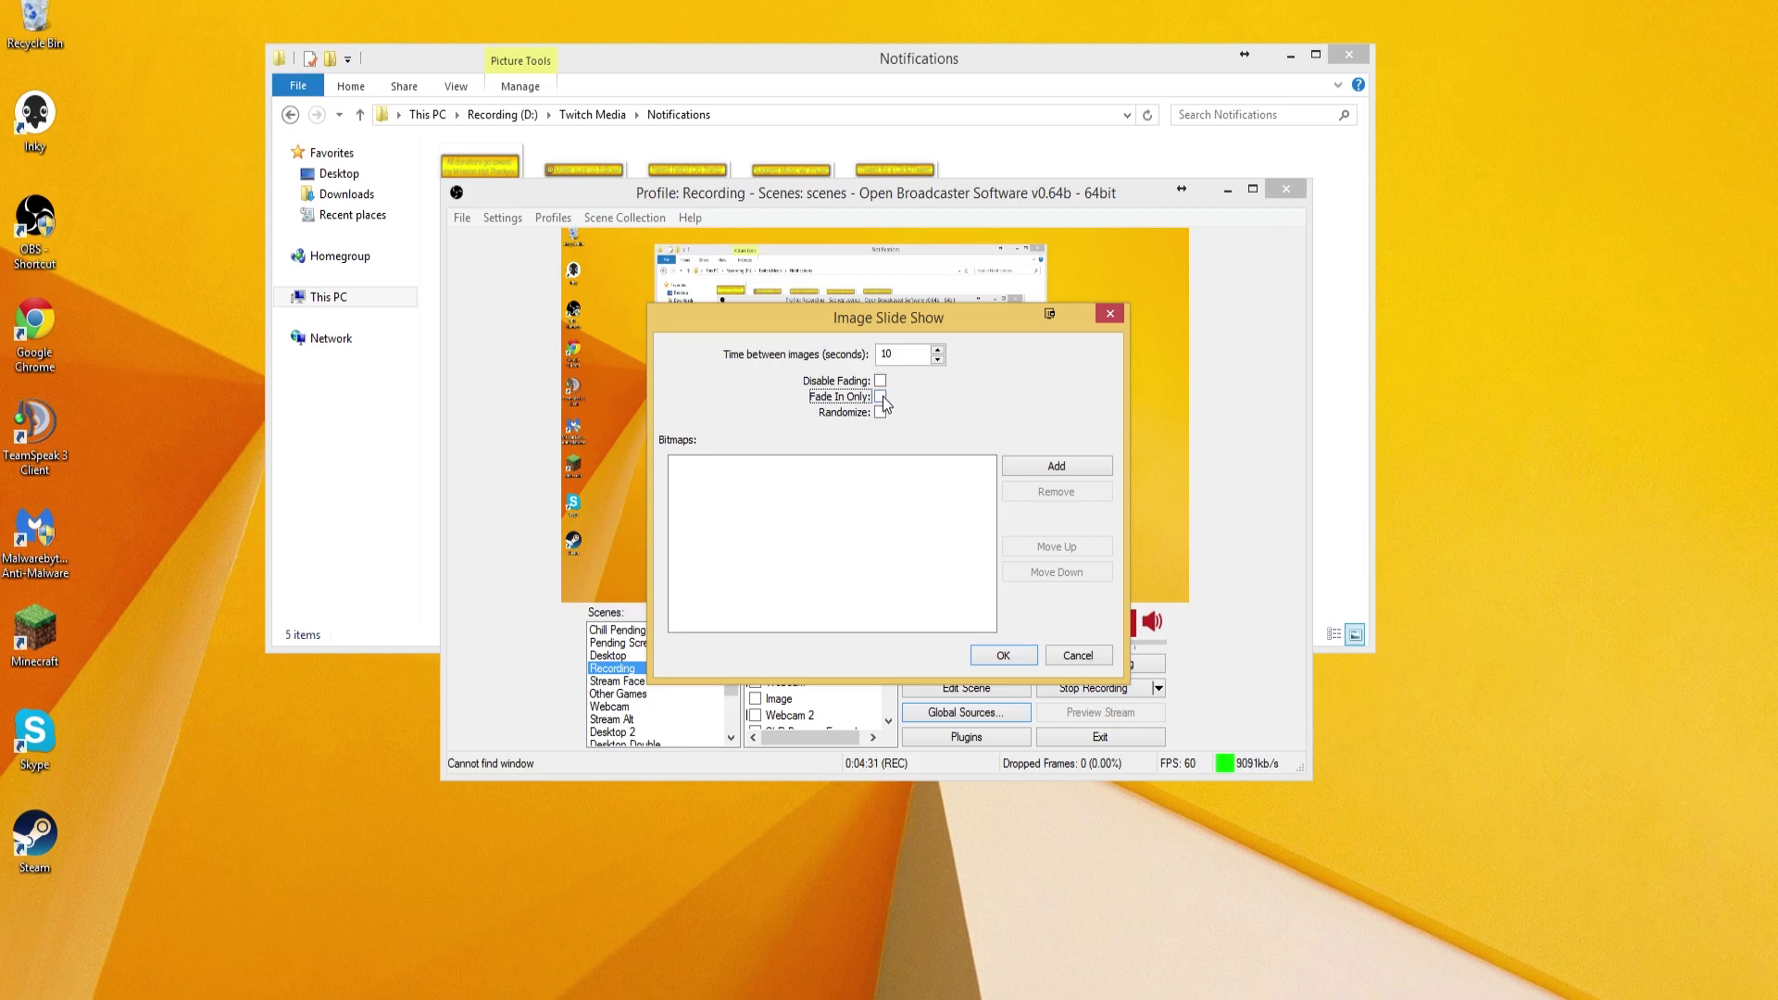
left_click_drag(895, 354, 871, 352)
Step: Add Follow-Text.png from Twitch Media > Notifications to the slide show
left_click(1054, 473)
left_click(982, 380)
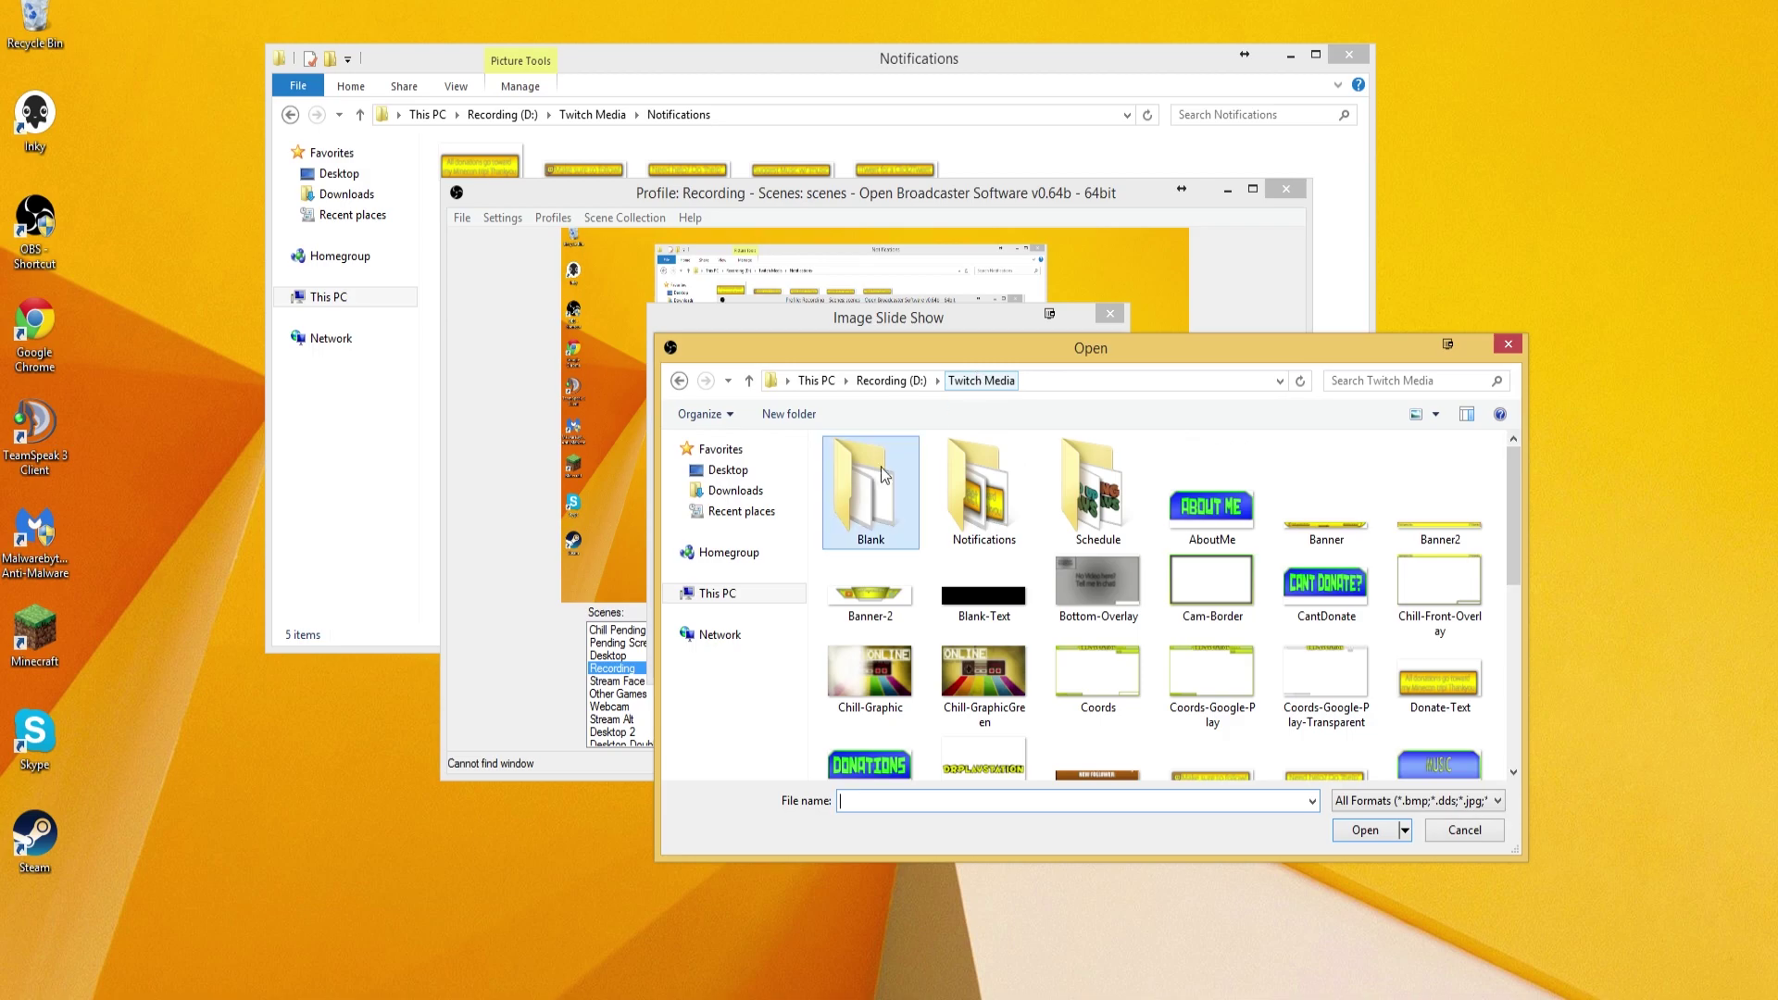
double_click(989, 500)
double_click(985, 473)
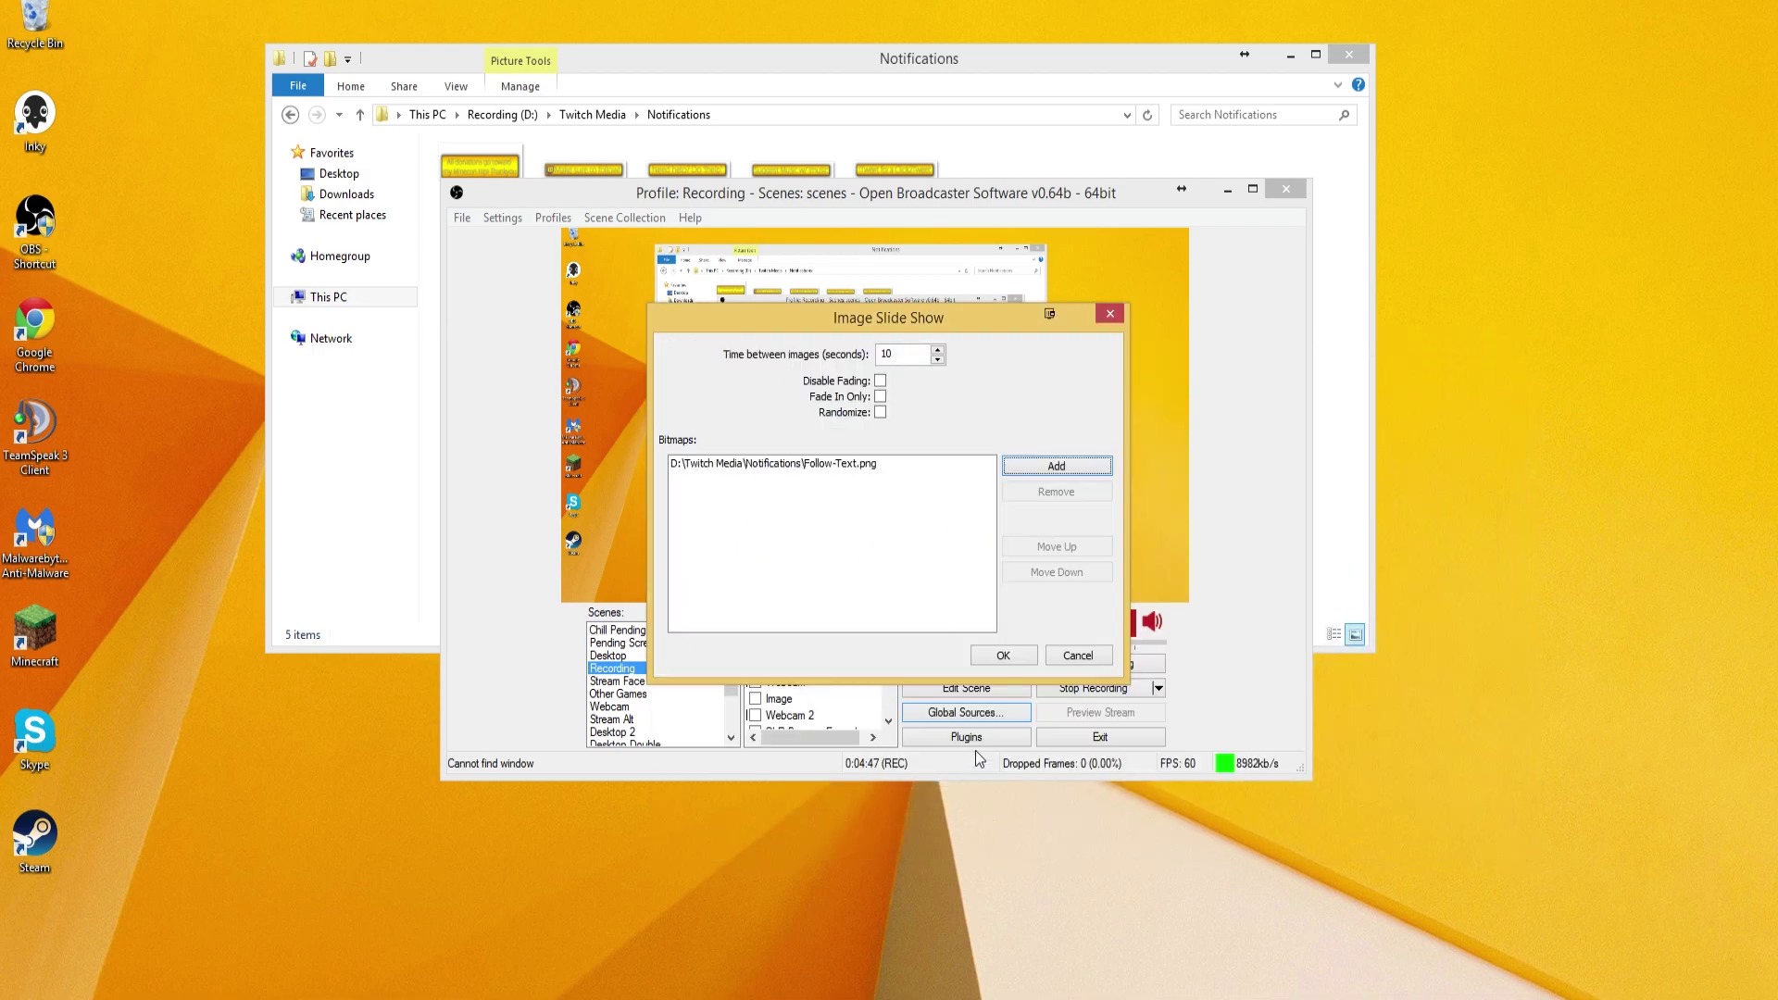
Step: Add all twelve Blank-Text copies from the Blank folder to the list
left_click(1059, 469)
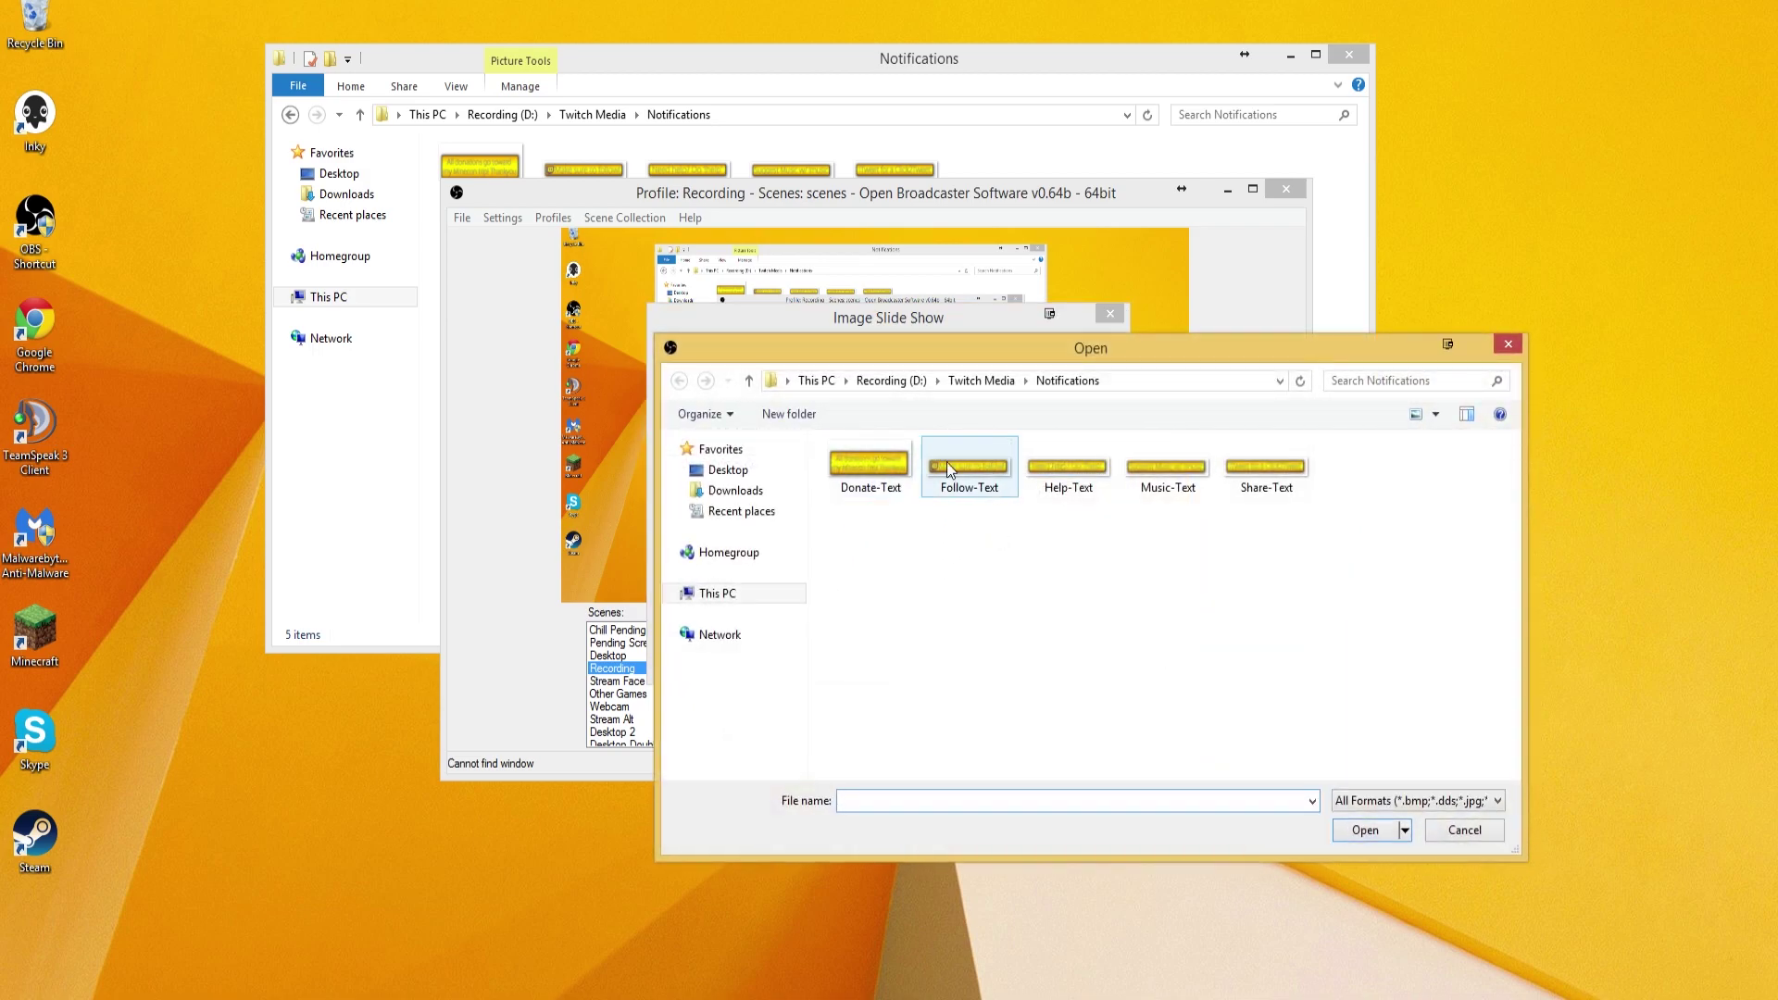
left_click(980, 381)
double_click(868, 463)
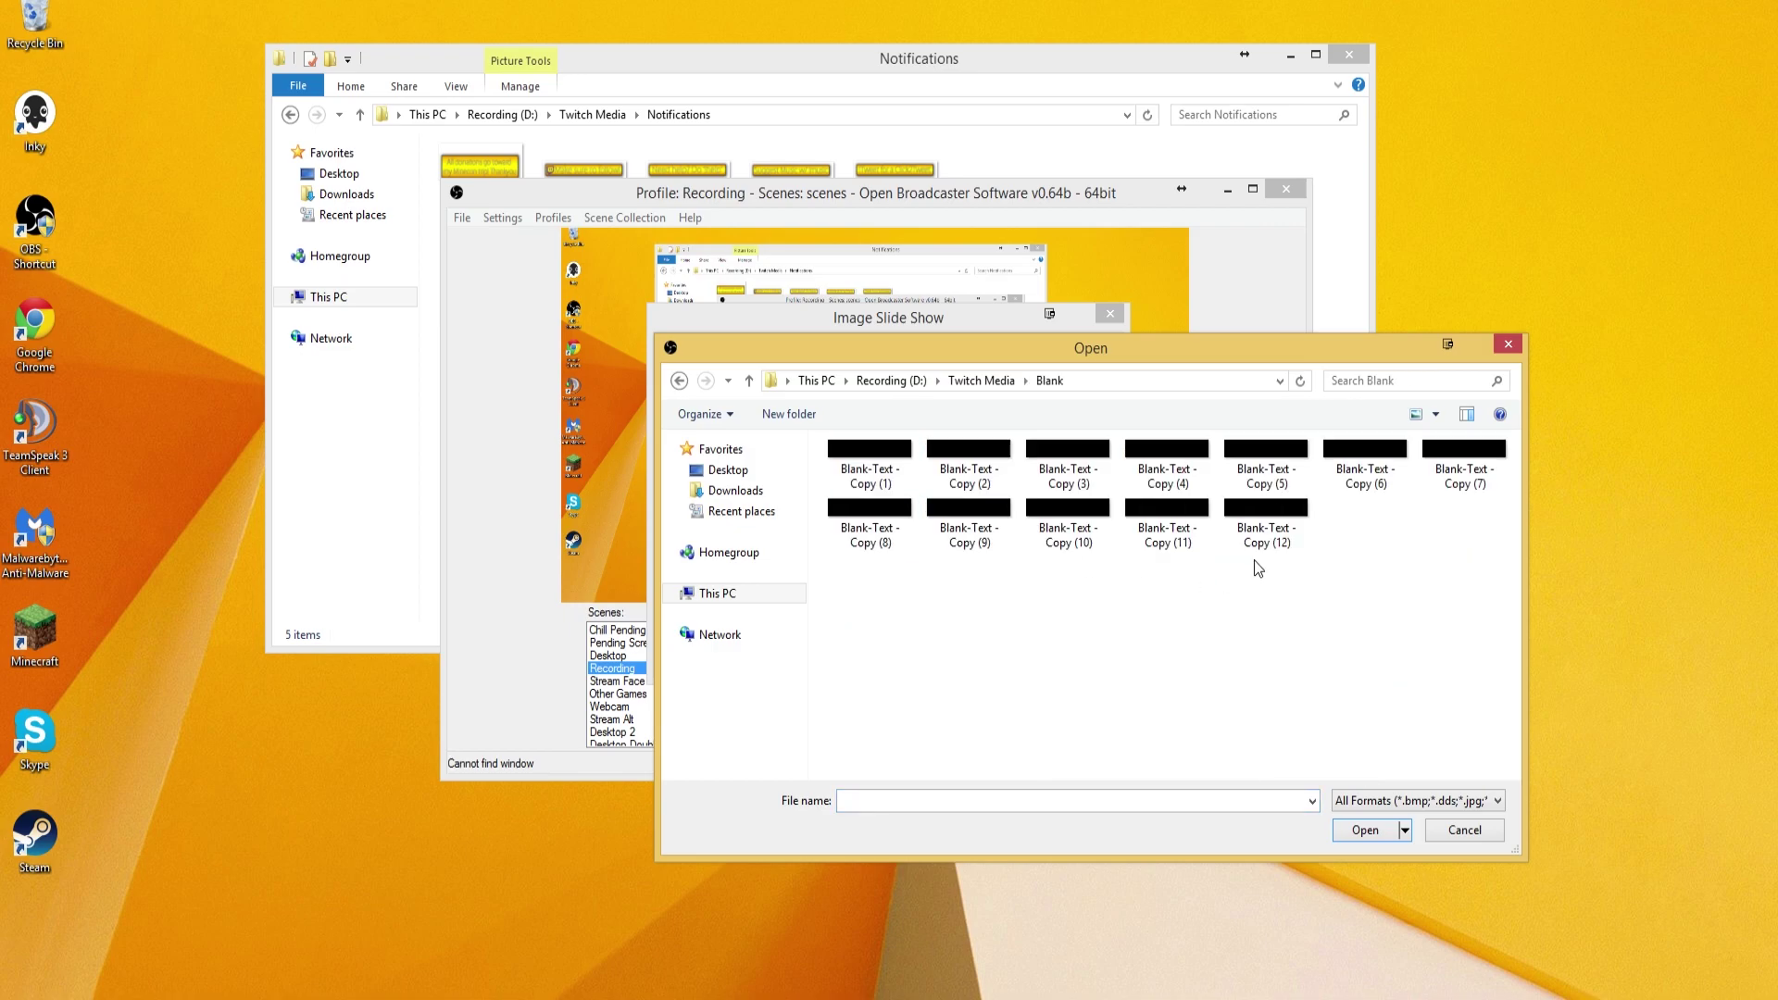
left_click_drag(1325, 589, 1070, 532)
key("ctrl+a")
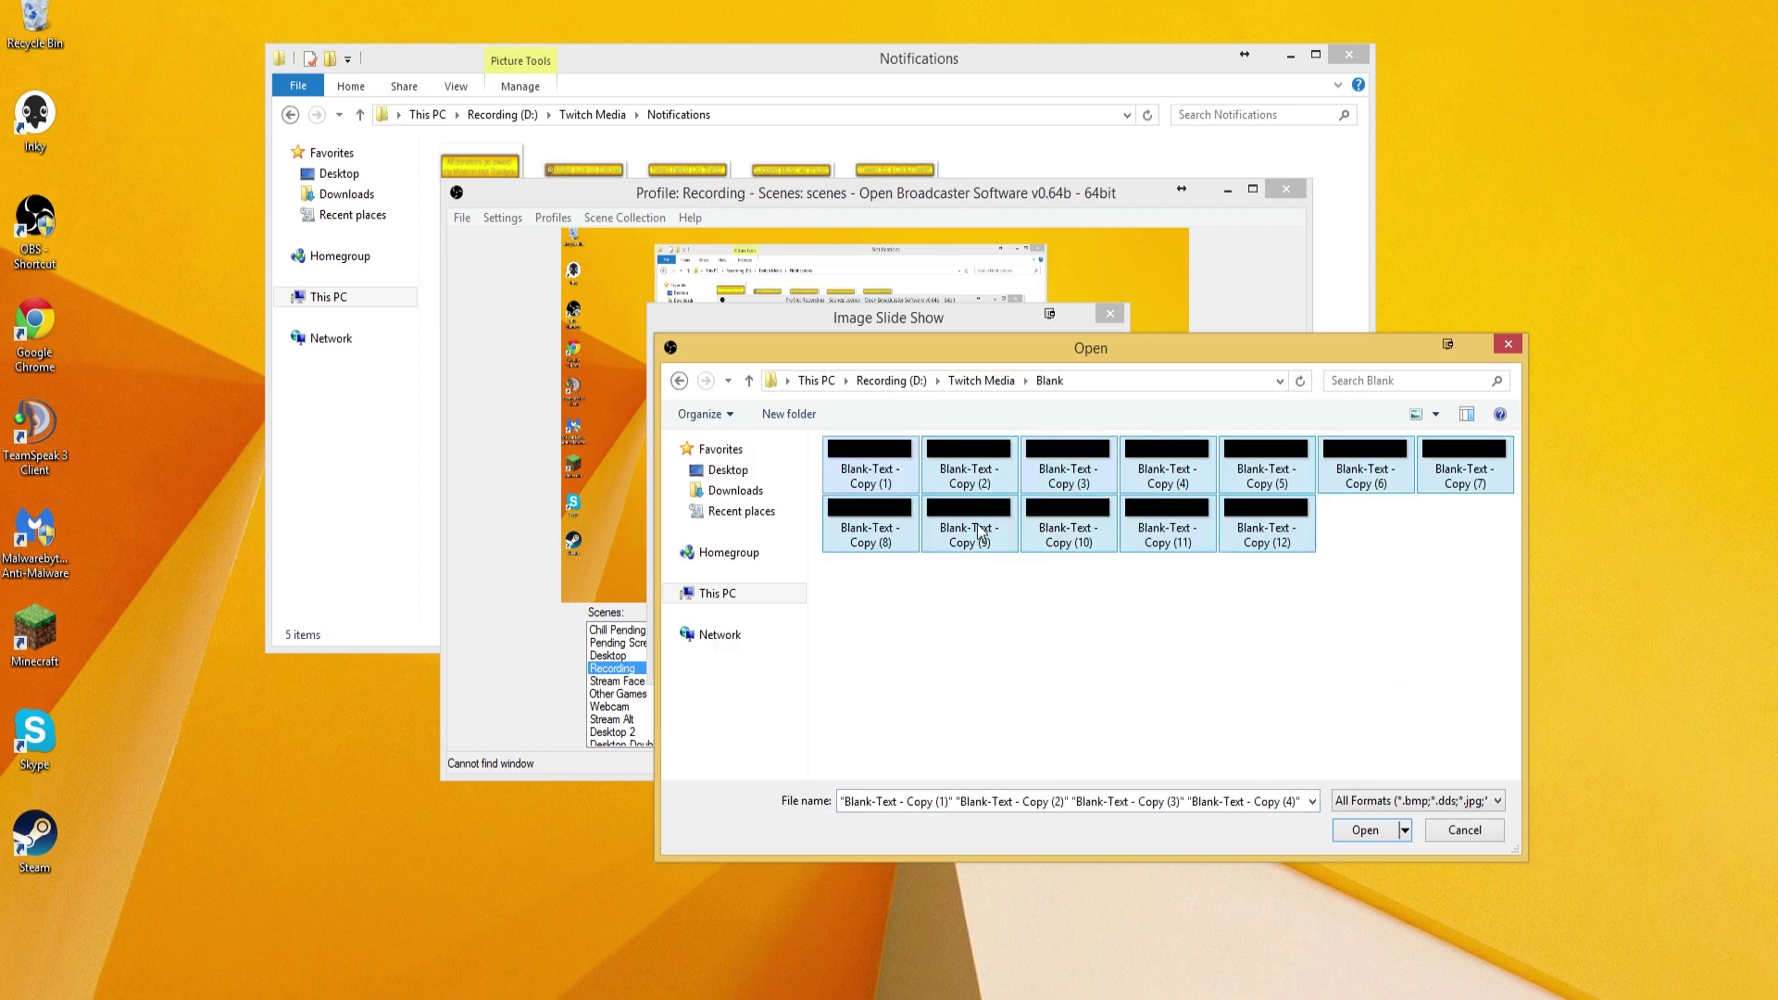
left_click(1358, 831)
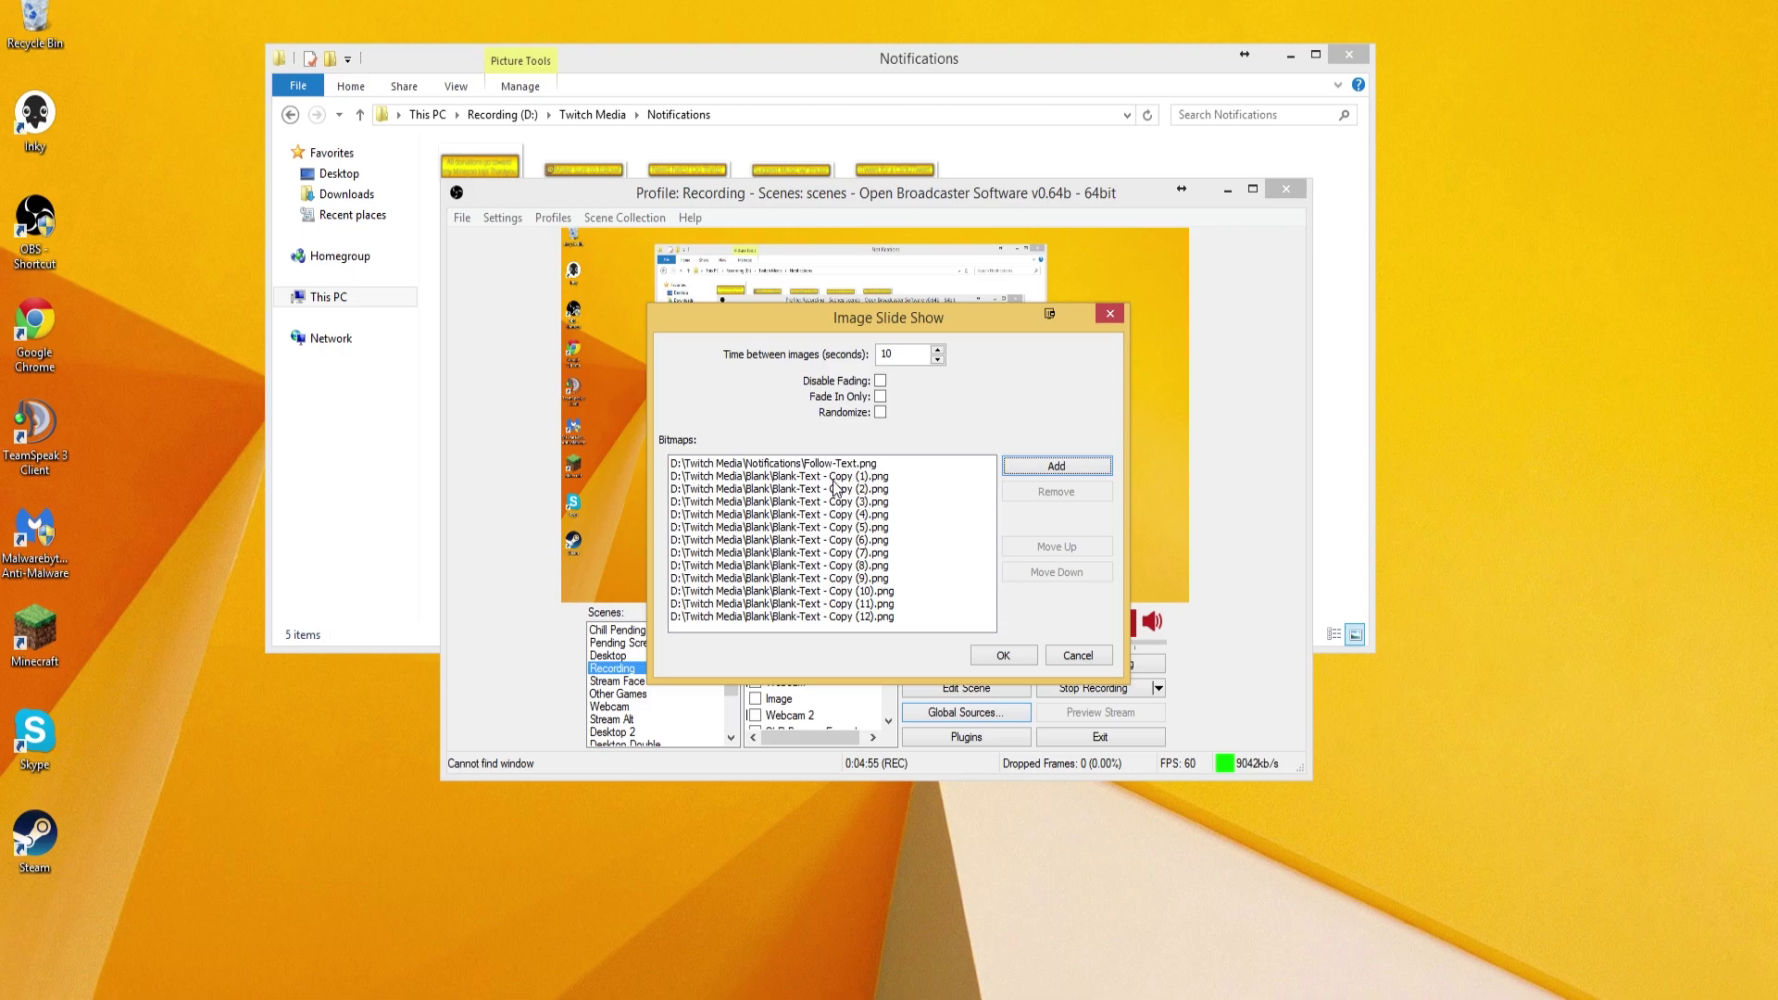
Step: Cancel a further Add dialog and select the Blank-Text - Copy (1) entry
left_click(1103, 467)
left_click(1463, 833)
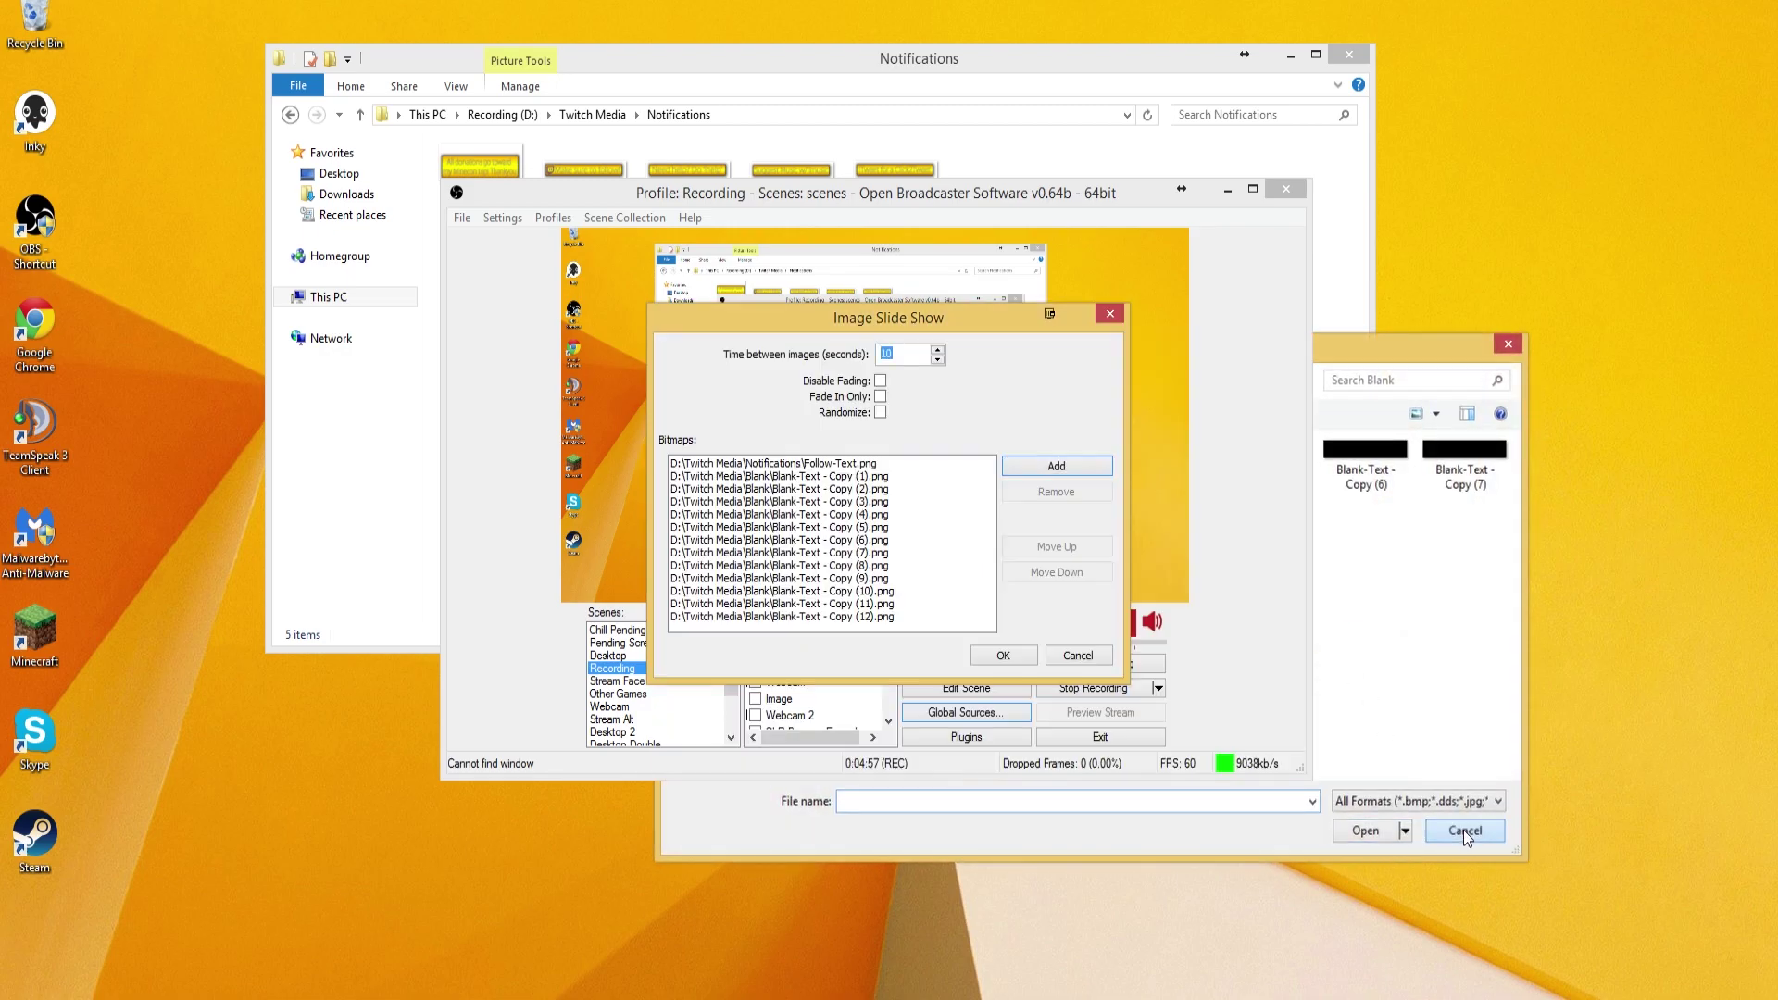
left_click(766, 479)
Step: Remove Blank-Text copies (1) through (11) from the list, leaving Copy (12)
left_click(1022, 491)
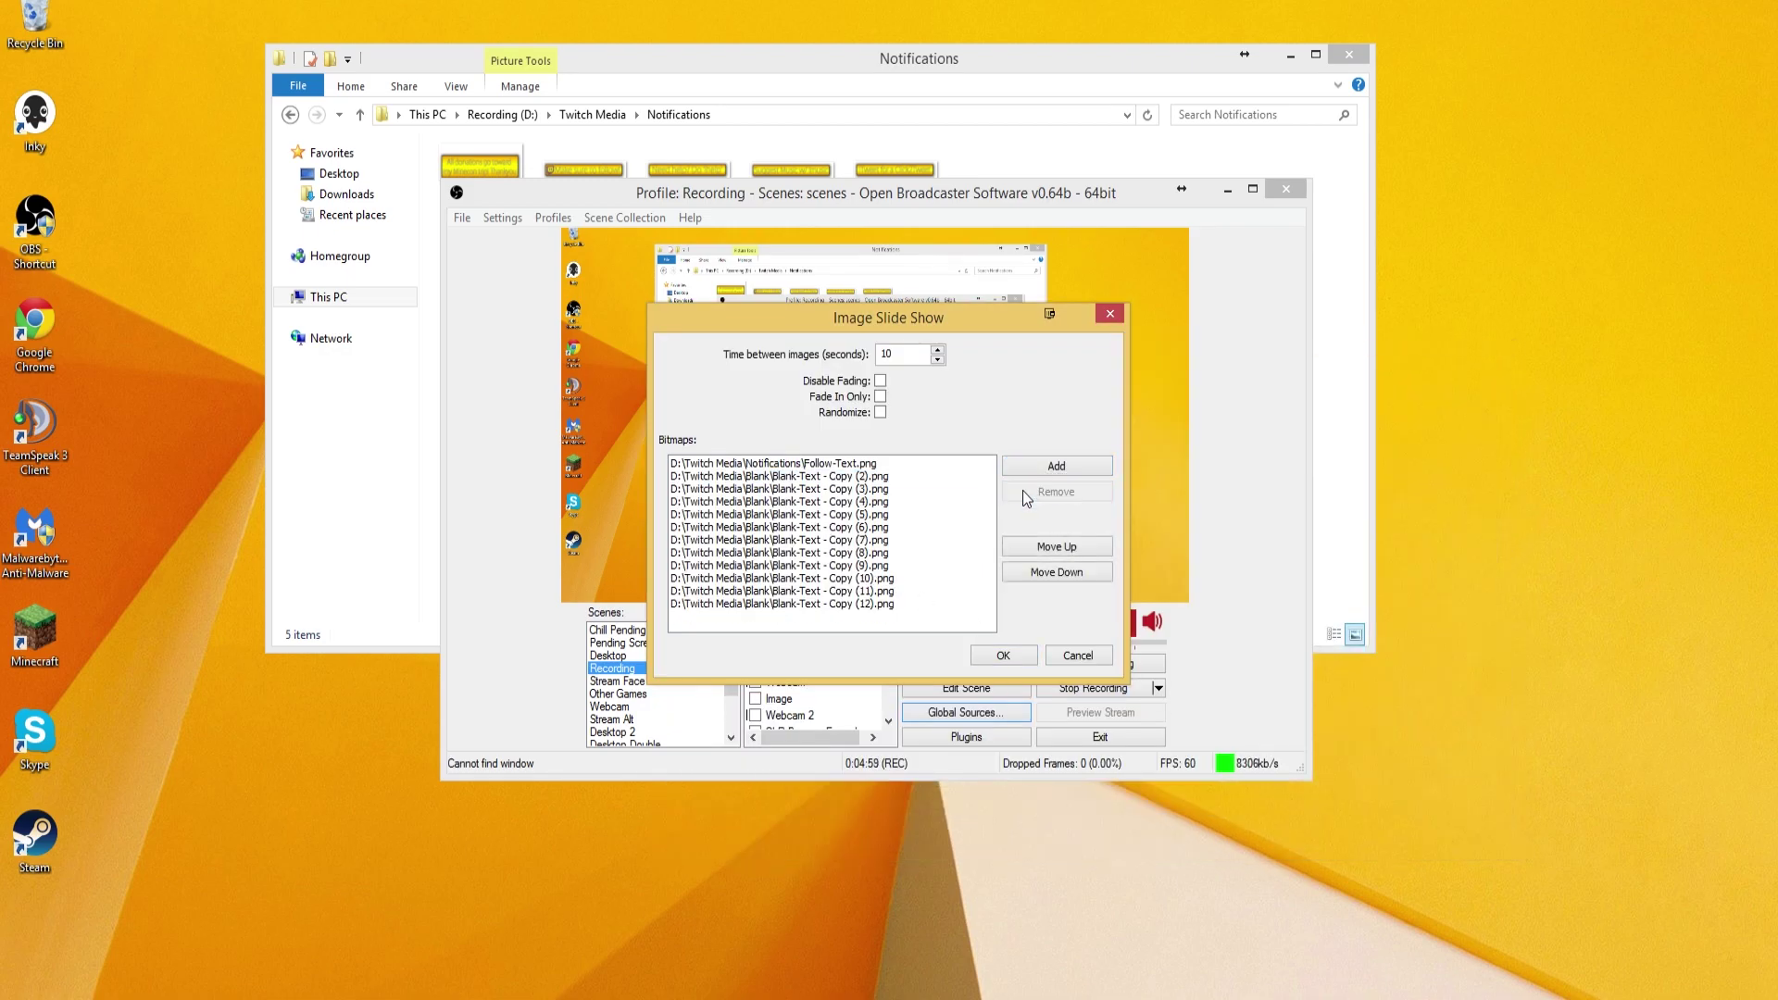
left_click(887, 477)
left_click(1023, 492)
left_click(888, 478)
left_click(1034, 494)
left_click(862, 477)
left_click(1028, 491)
left_click(884, 478)
left_click(1020, 493)
left_click(892, 478)
left_click(1042, 493)
left_click(894, 478)
left_click(1035, 492)
left_click(885, 478)
left_click(1010, 491)
left_click(880, 478)
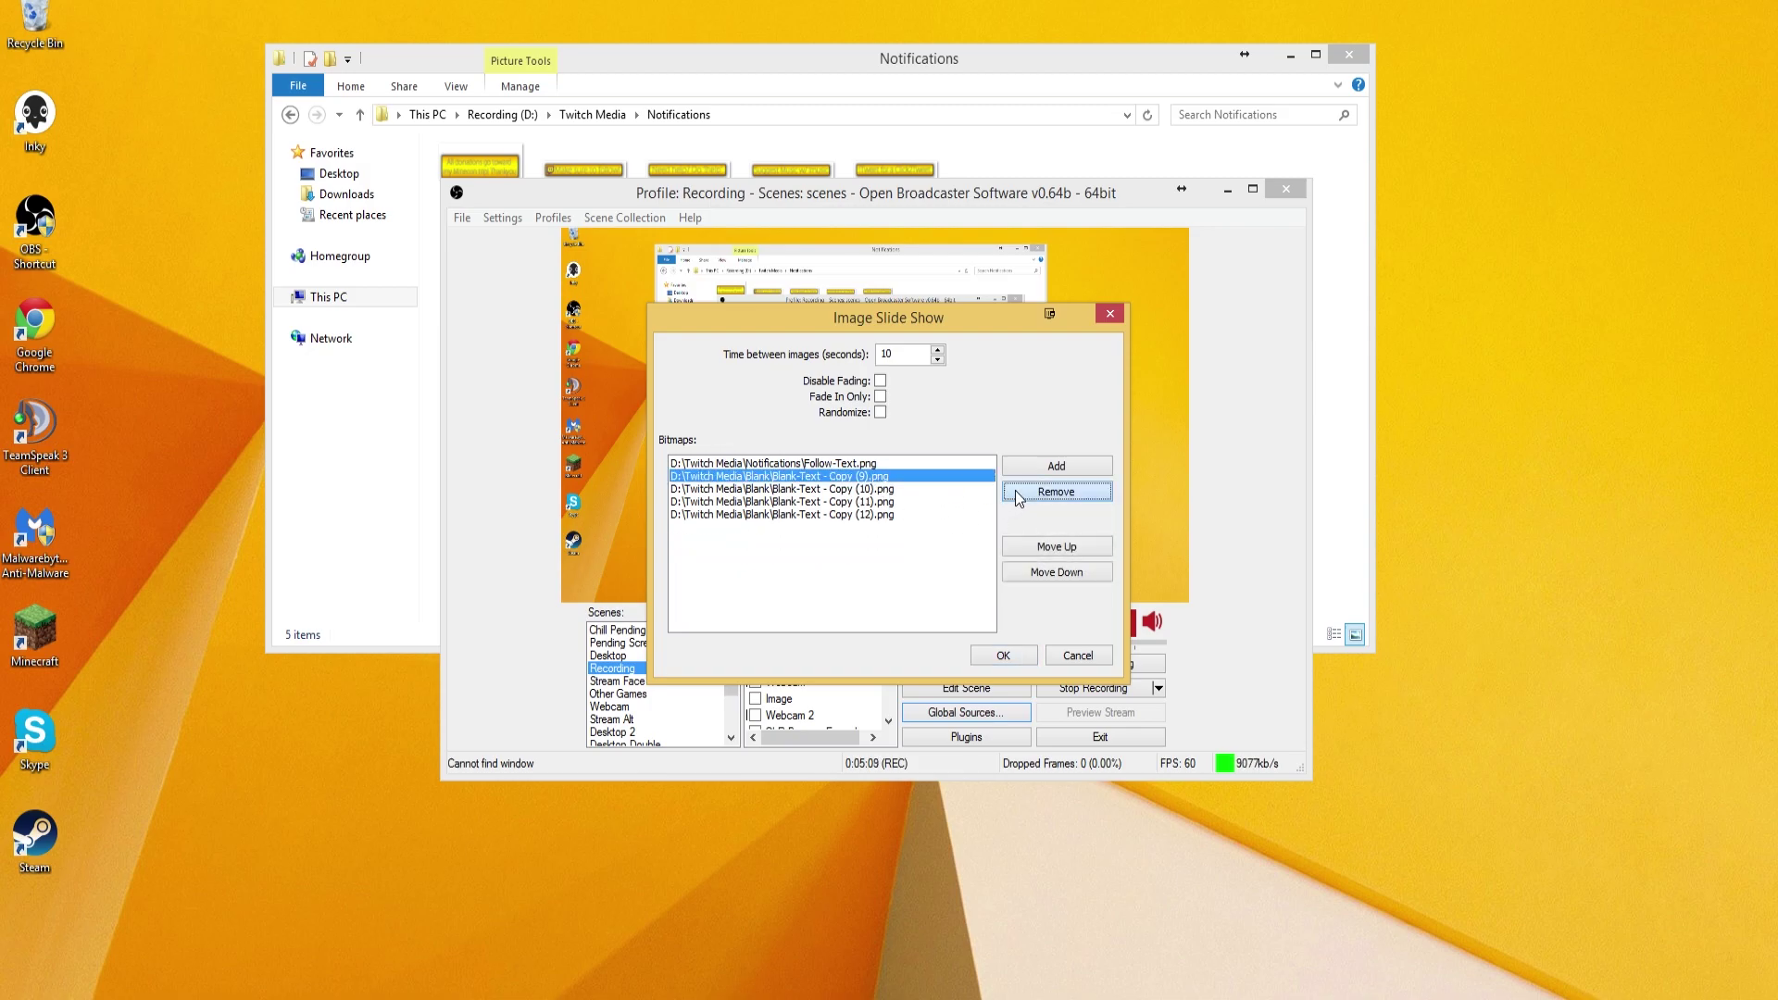
left_click(1042, 491)
left_click(871, 478)
left_click(1019, 494)
left_click(879, 478)
left_click(1042, 493)
left_click(792, 478)
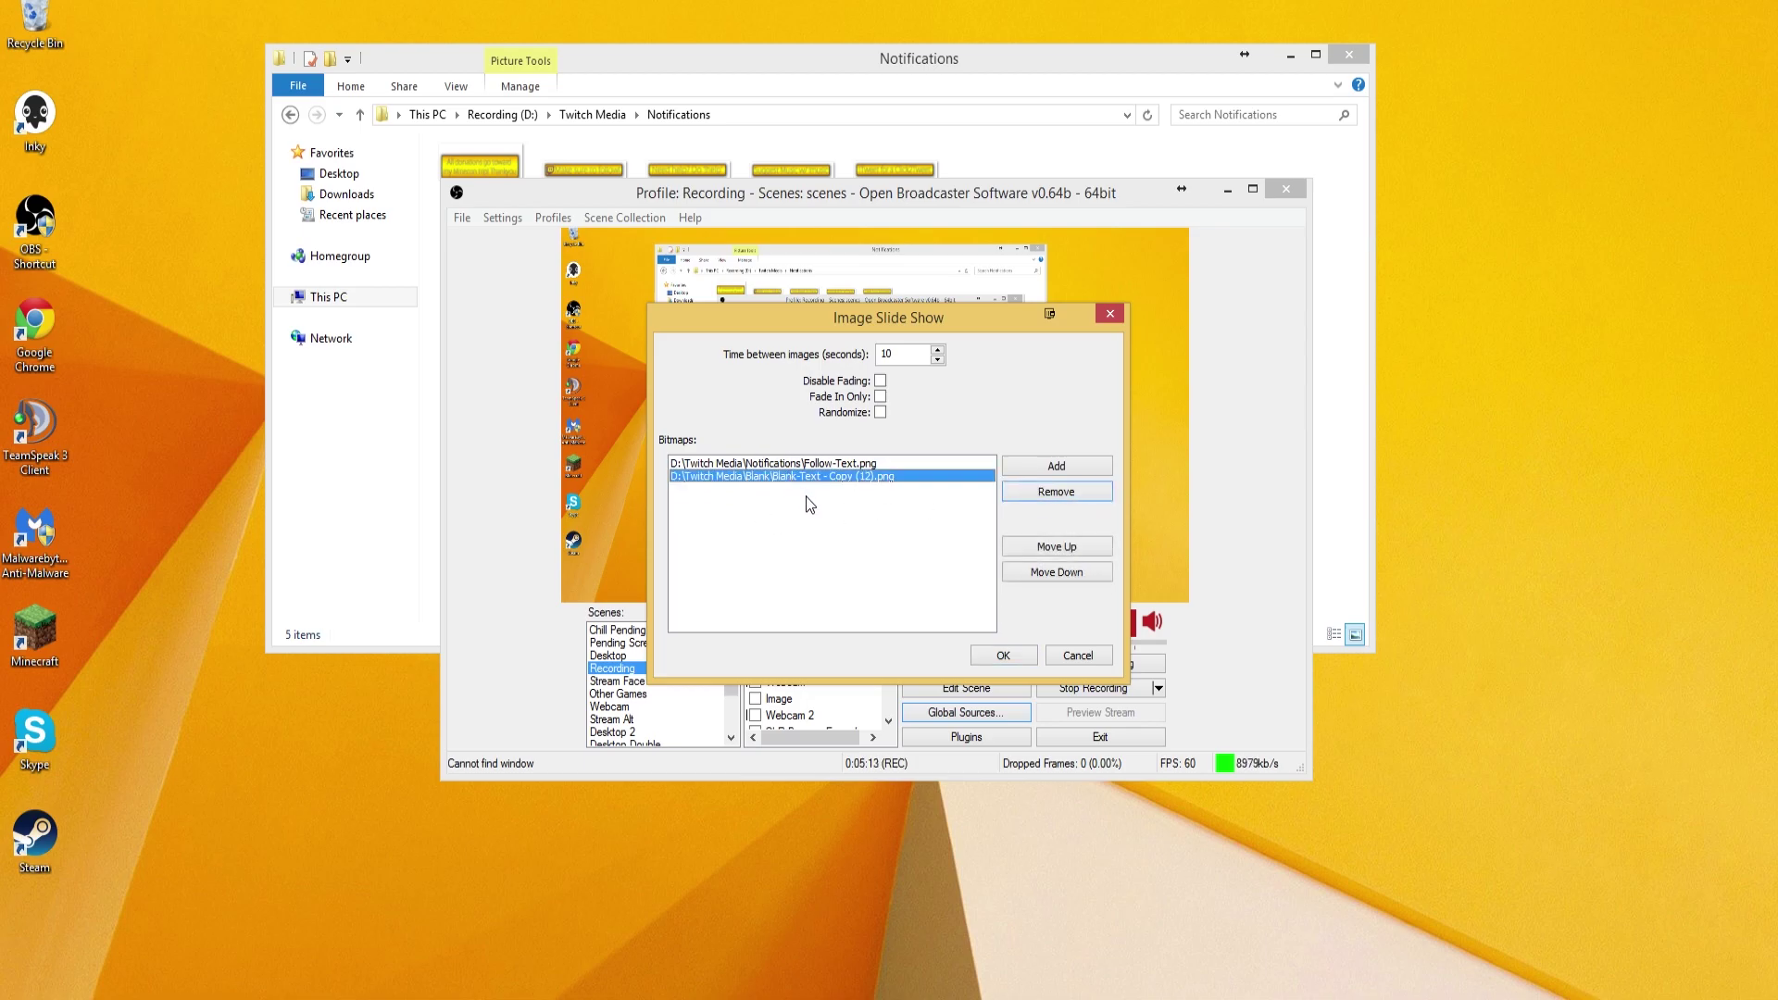
Step: Add Help-Text.png and then Blank-Text - Copy (1).png to the slide show
left_click(1019, 471)
left_click(958, 383)
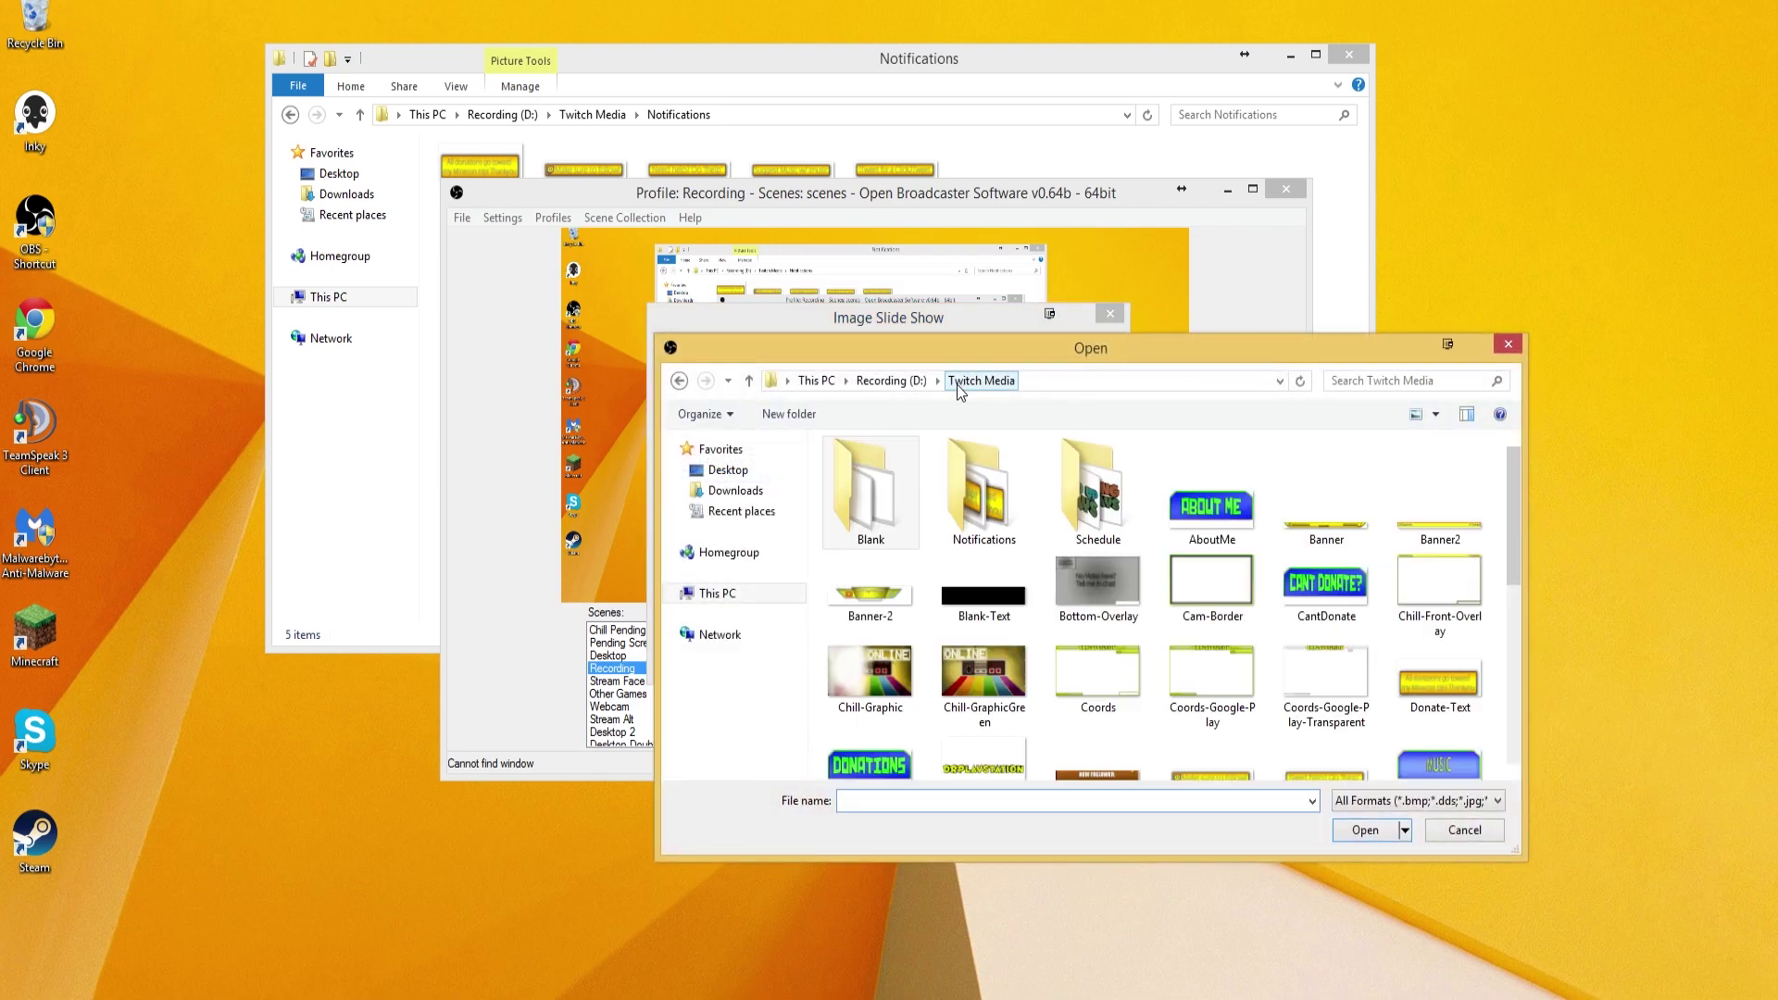
double_click(953, 486)
double_click(1048, 471)
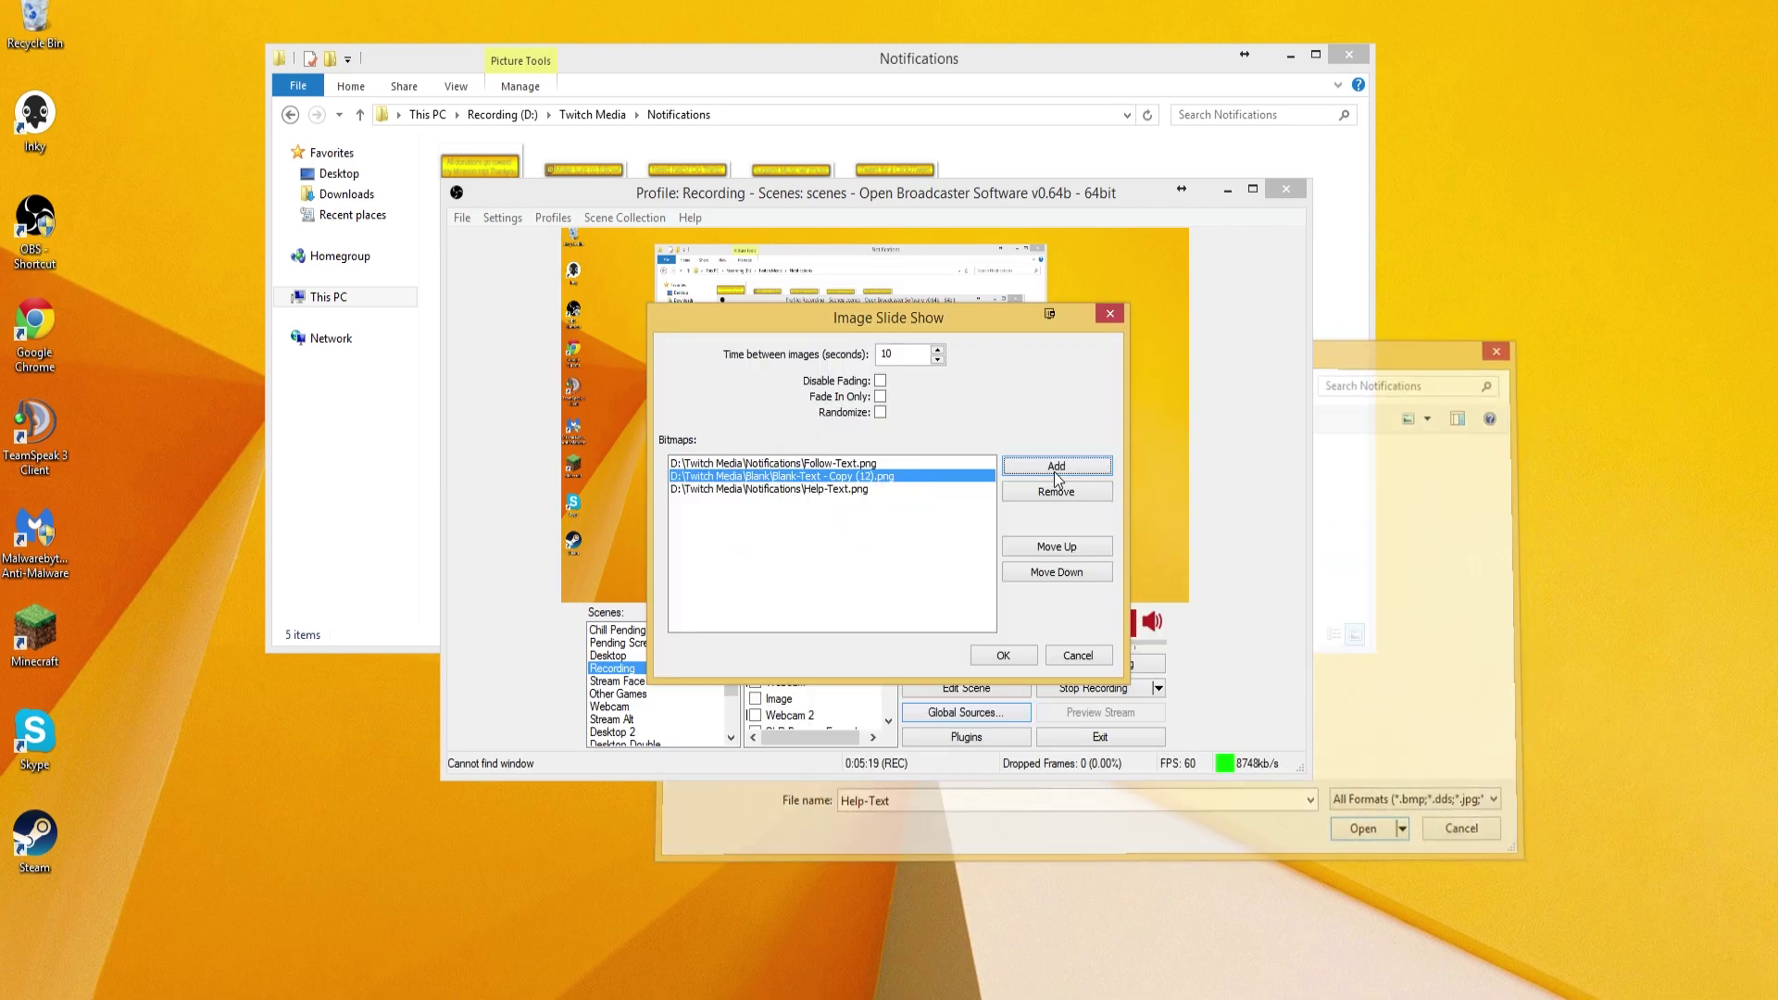
left_click(1043, 464)
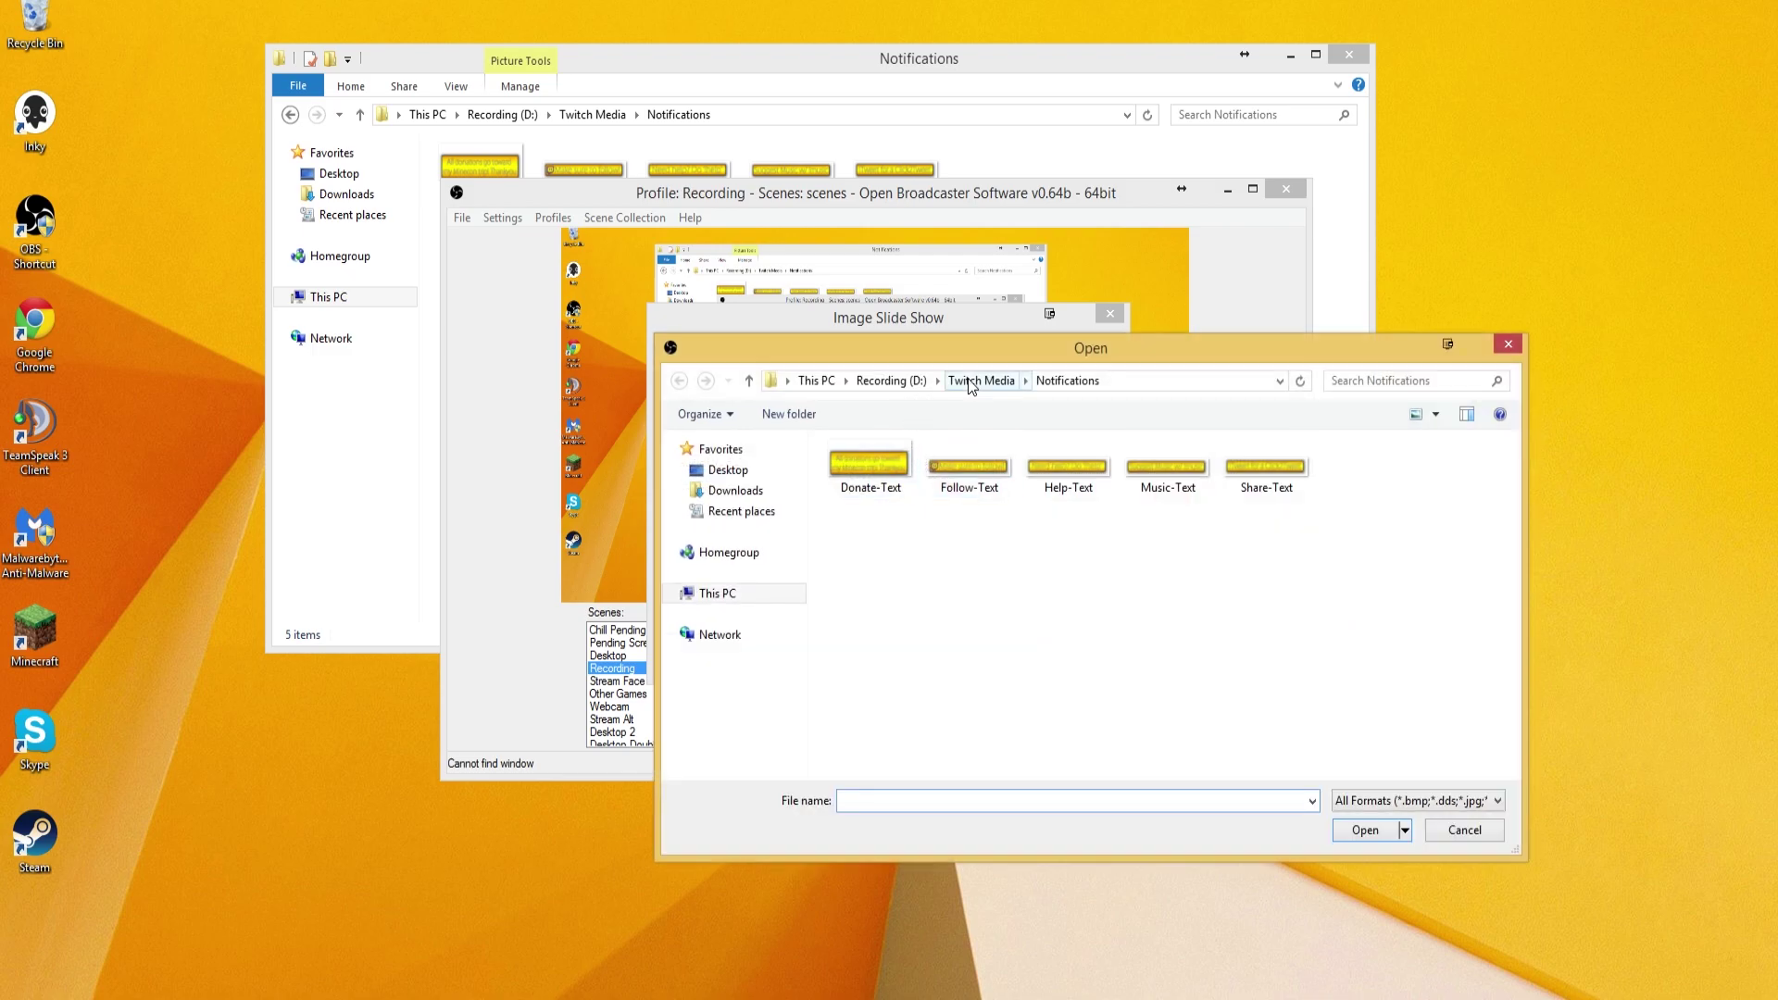
left_click(970, 383)
double_click(869, 468)
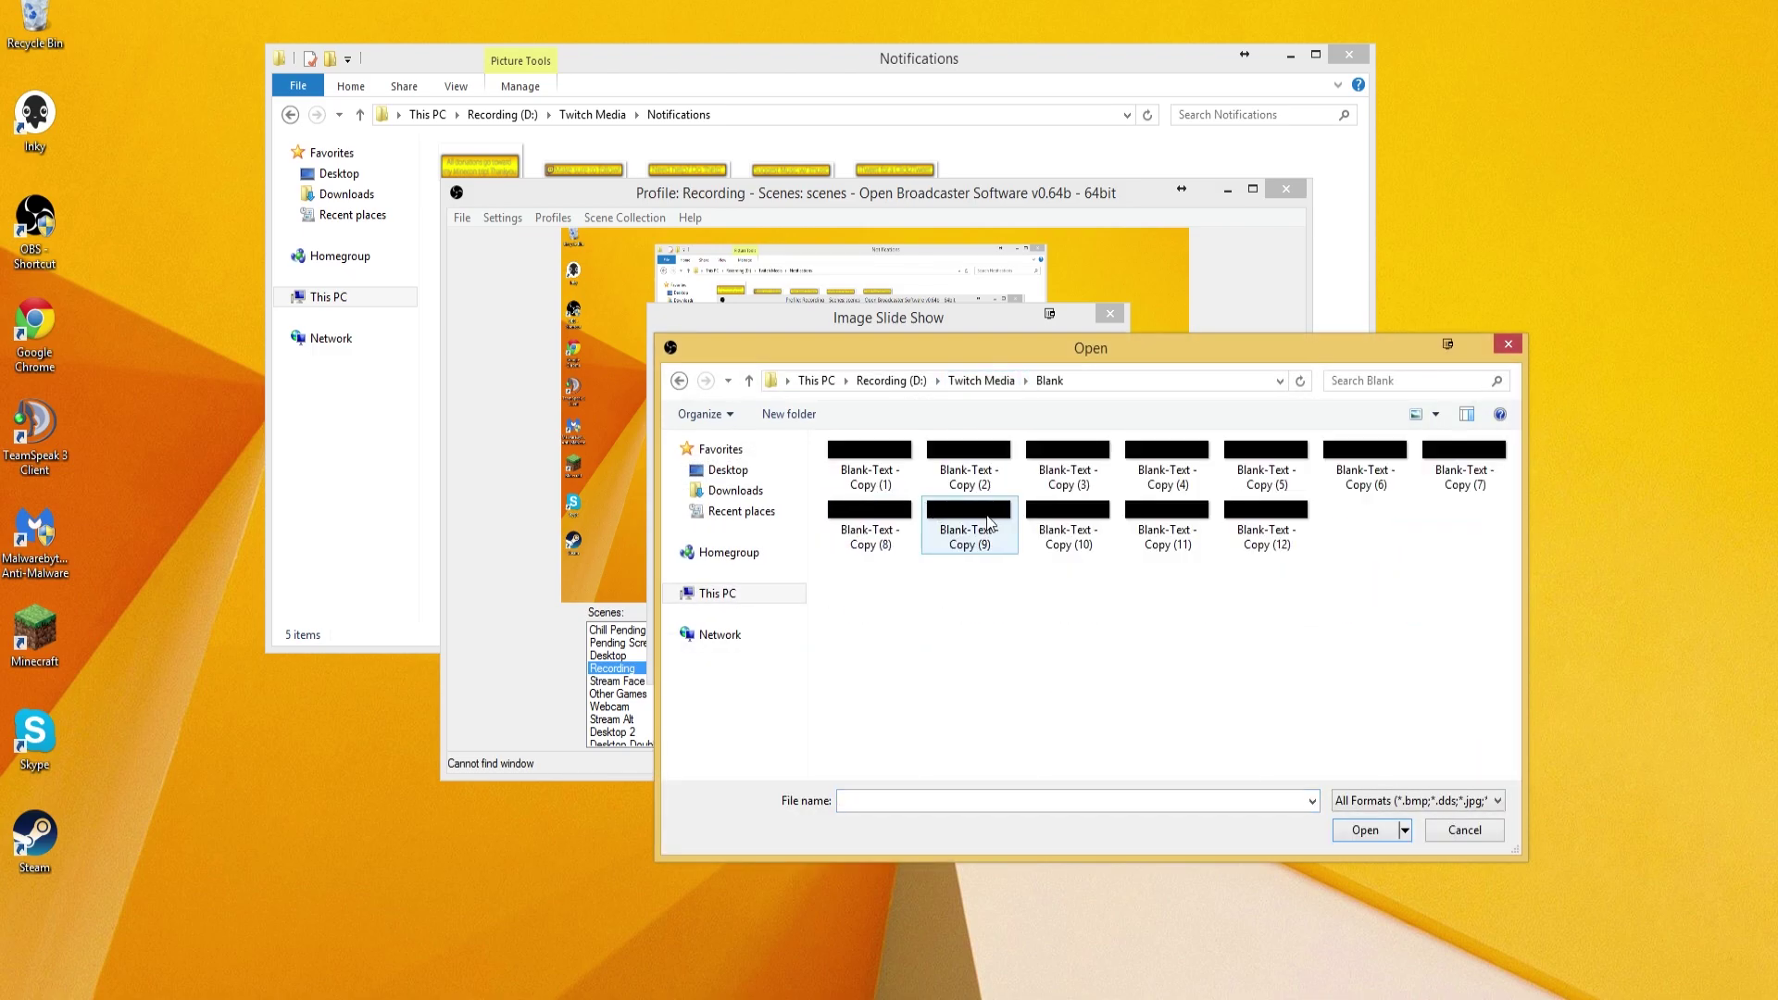
double_click(869, 468)
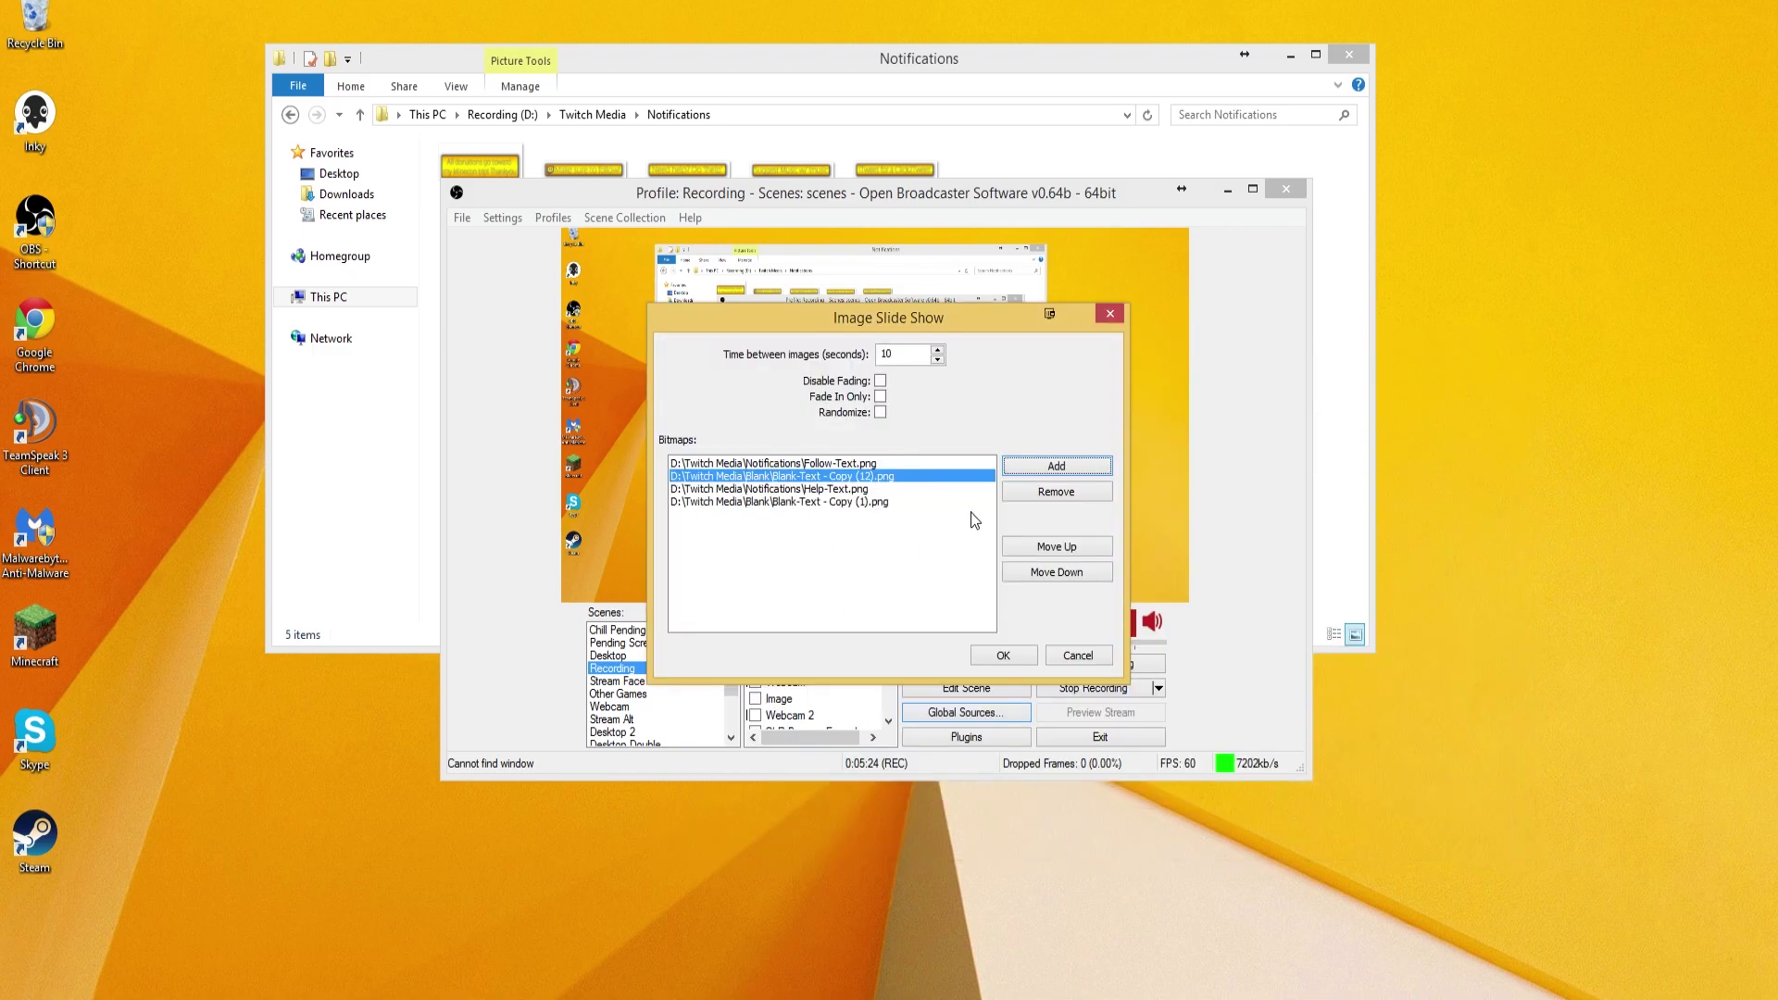
Step: Add Donate-Text, Music-Text and Share-Text from the Notifications folder
left_click(1041, 476)
left_click(969, 385)
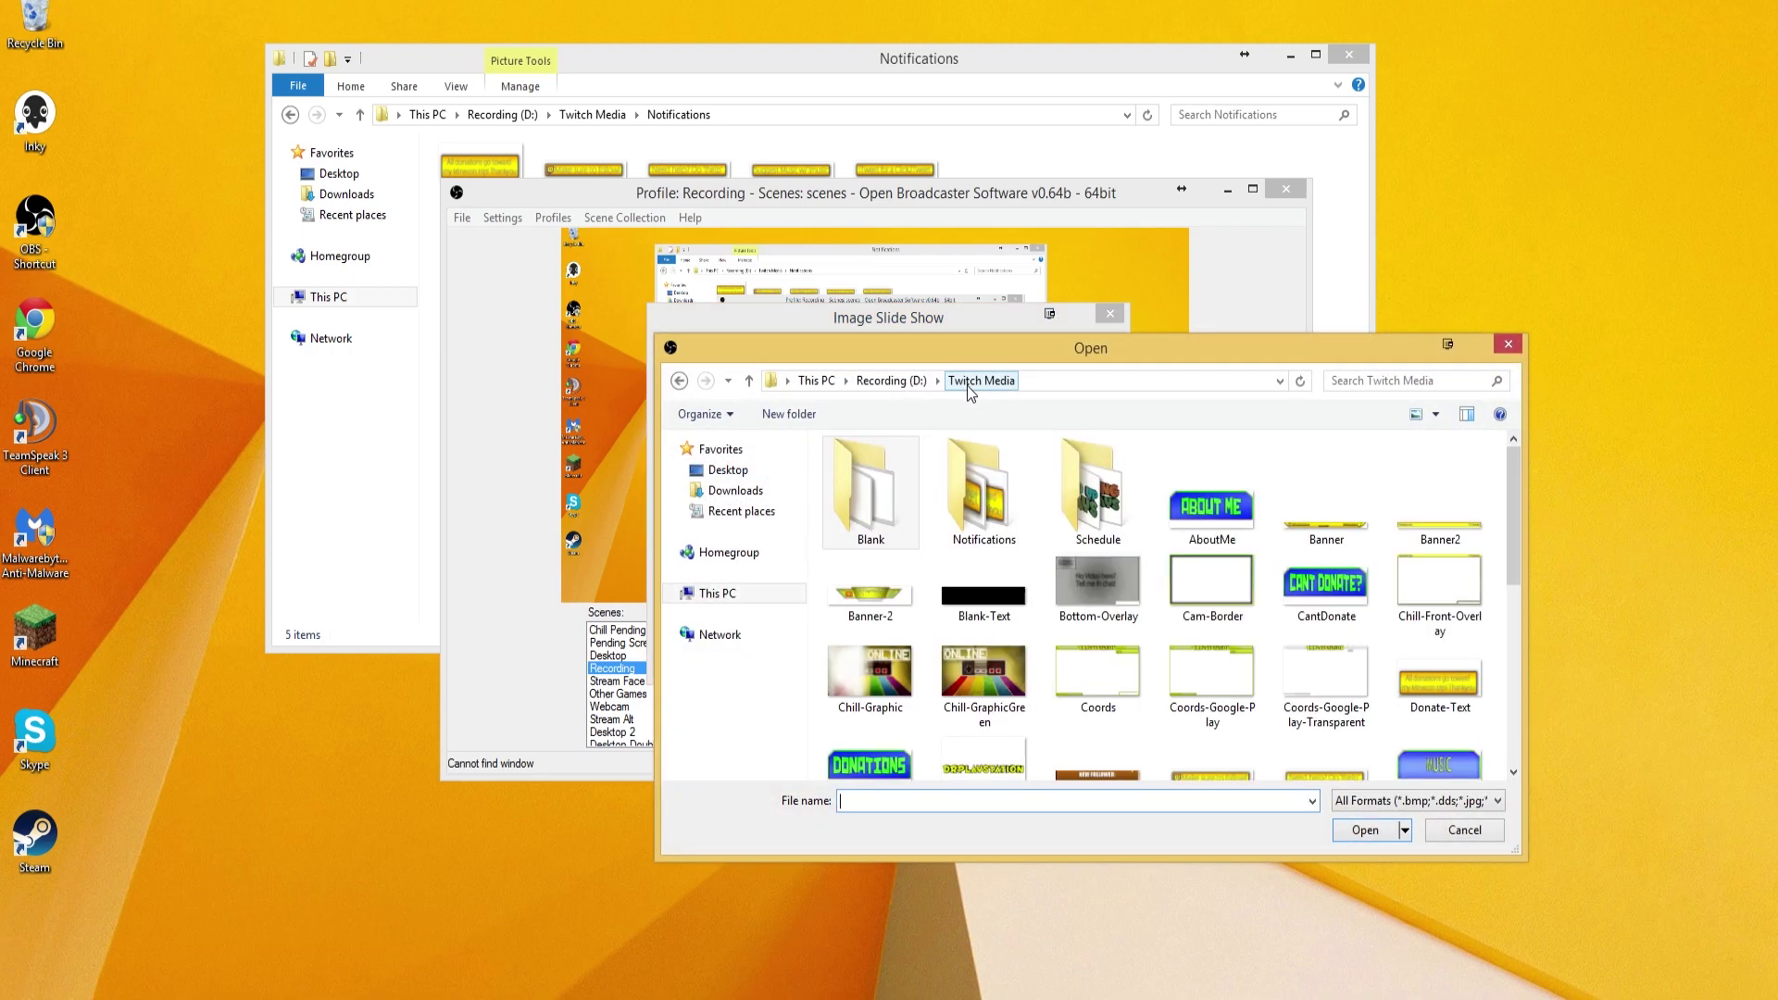
double_click(985, 500)
left_click_drag(1357, 514, 827, 437)
left_click(969, 467, "ctrl")
left_click(1067, 468, "ctrl")
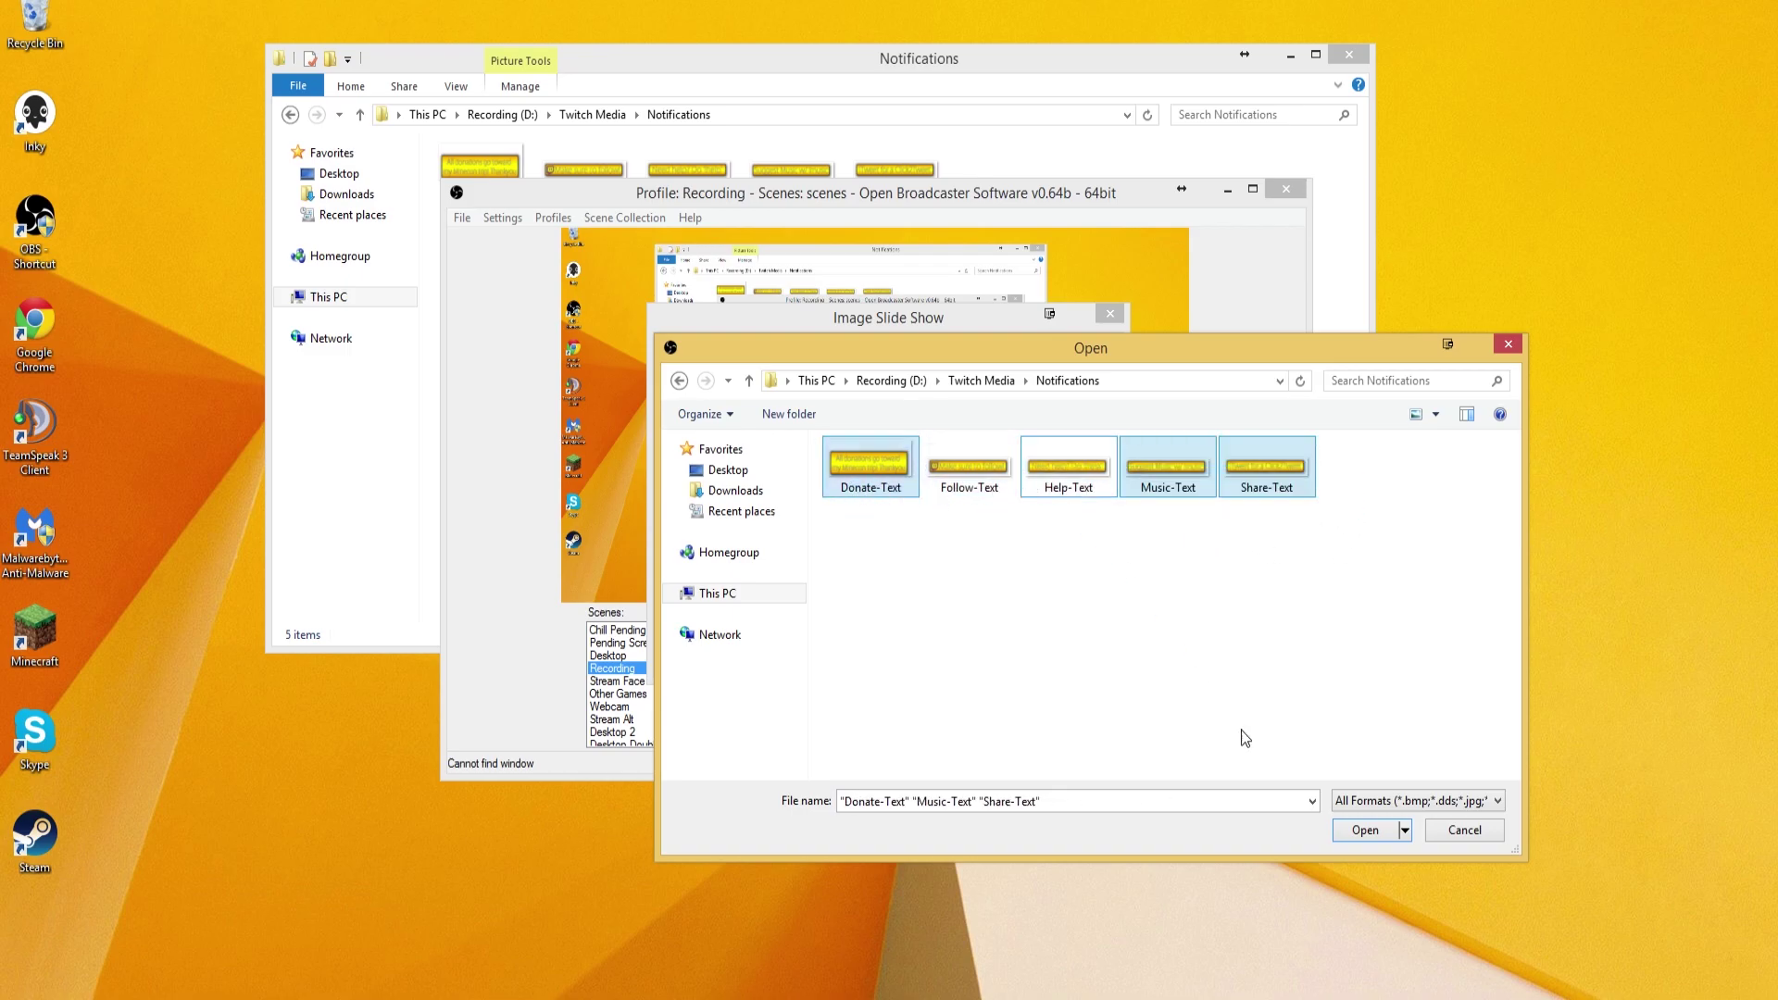
left_click(1369, 838)
Step: Add Blank-Text copies (8), (9) and (10) from the Blank folder
left_click(1036, 467)
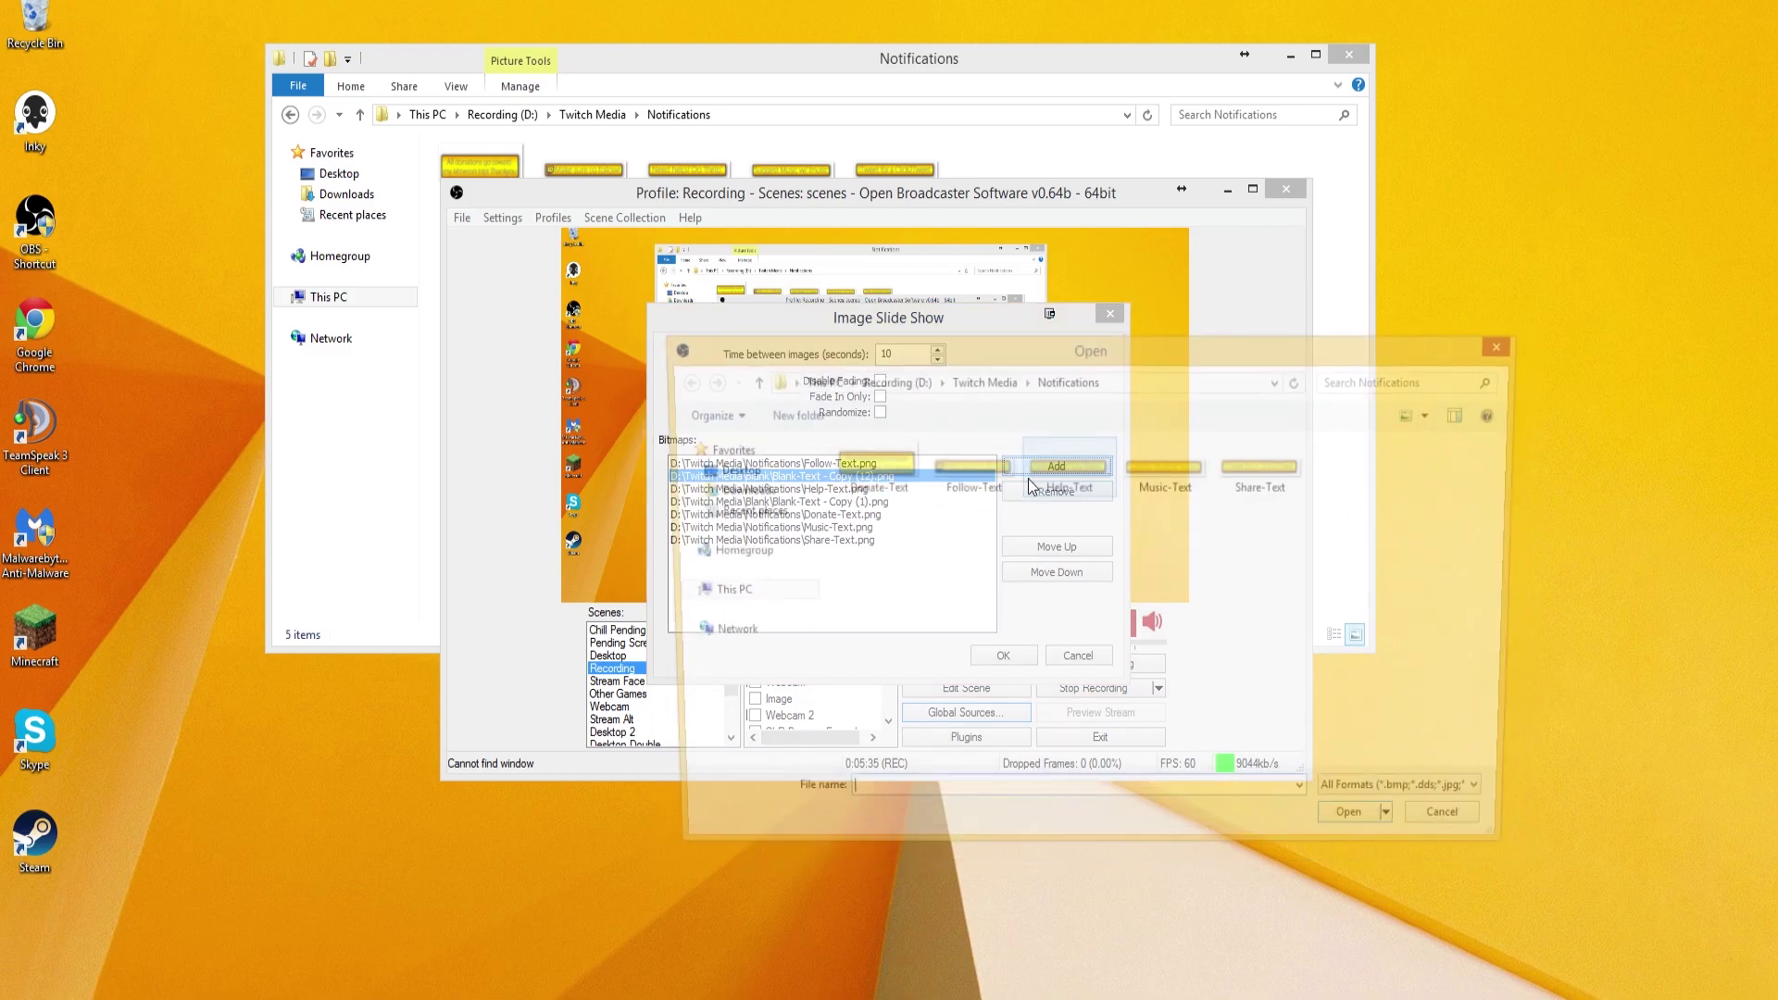
left_click(981, 381)
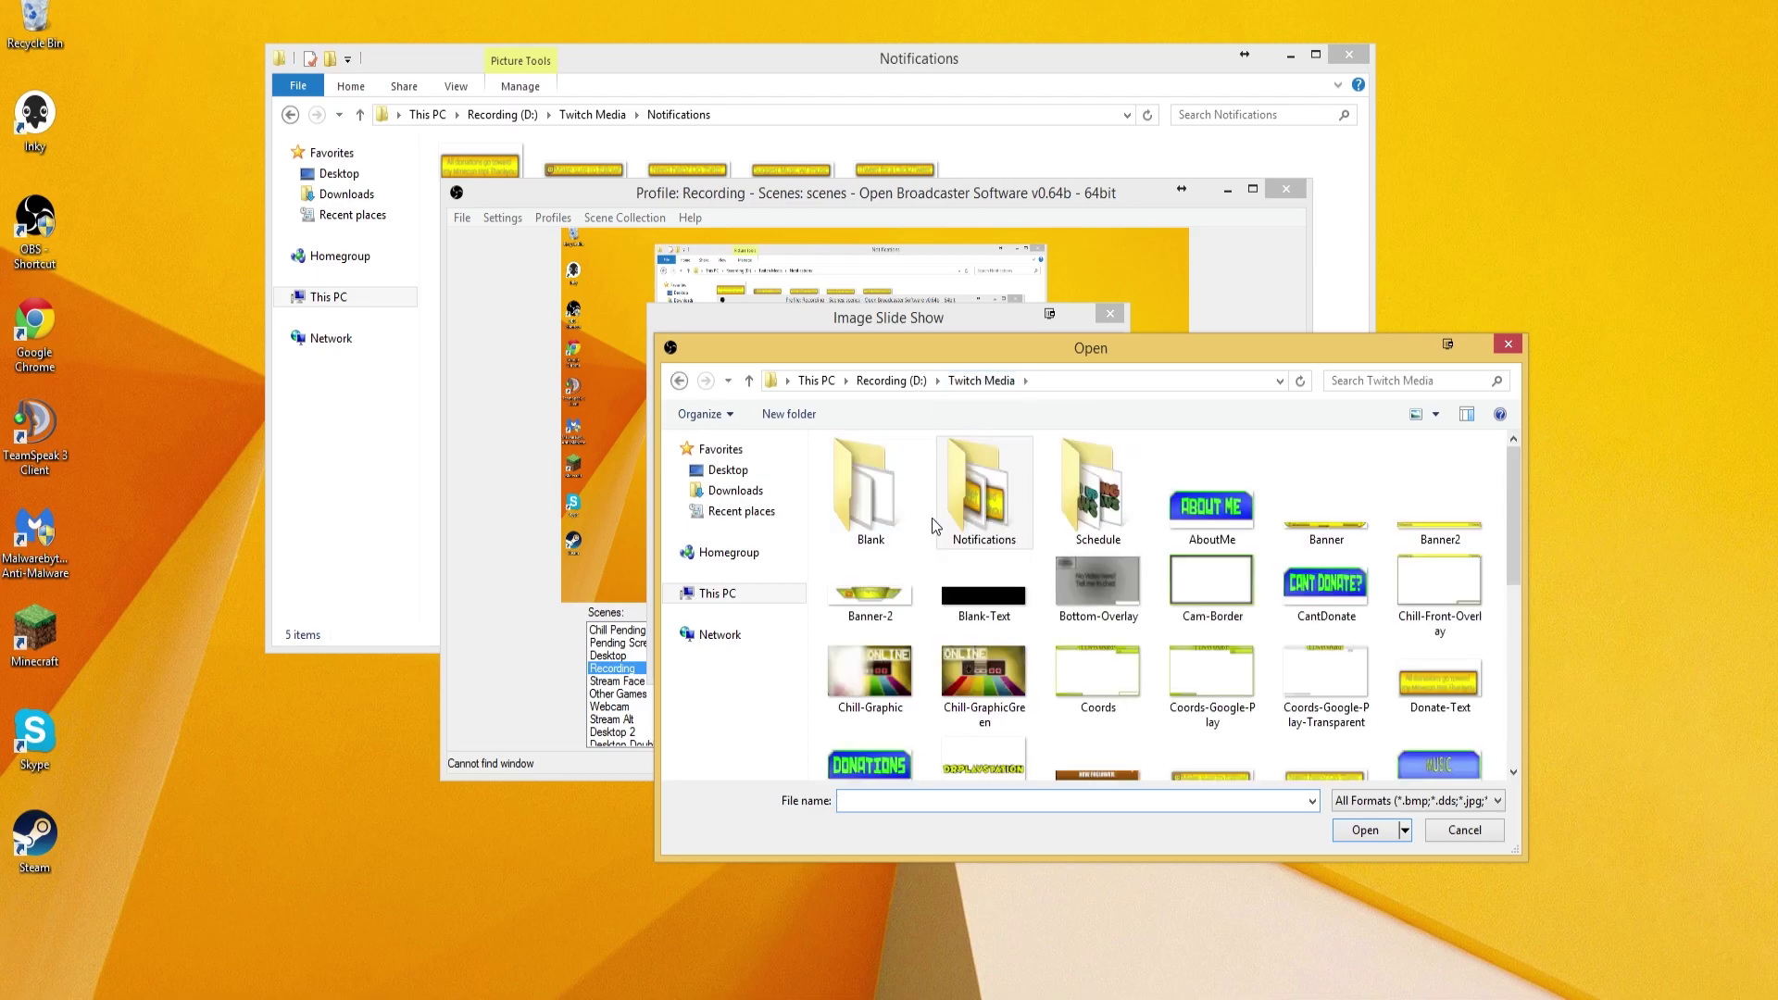
double_click(871, 477)
left_click_drag(884, 562, 1059, 508)
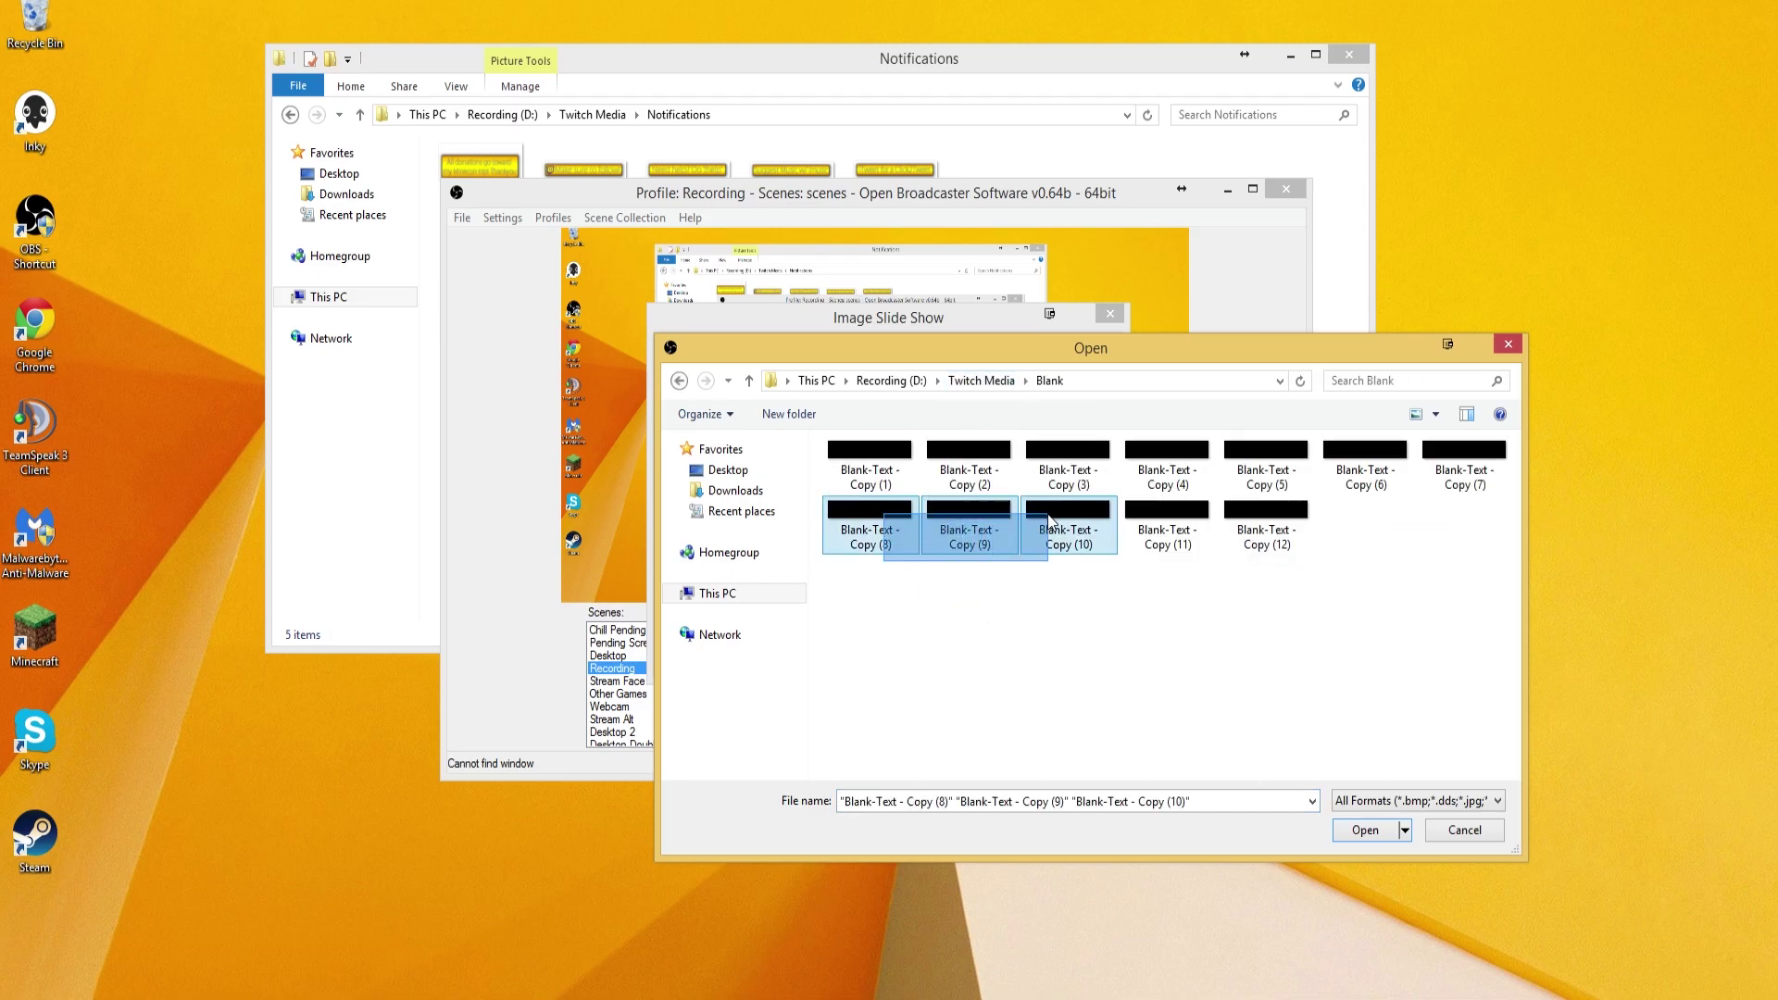
left_click(1364, 831)
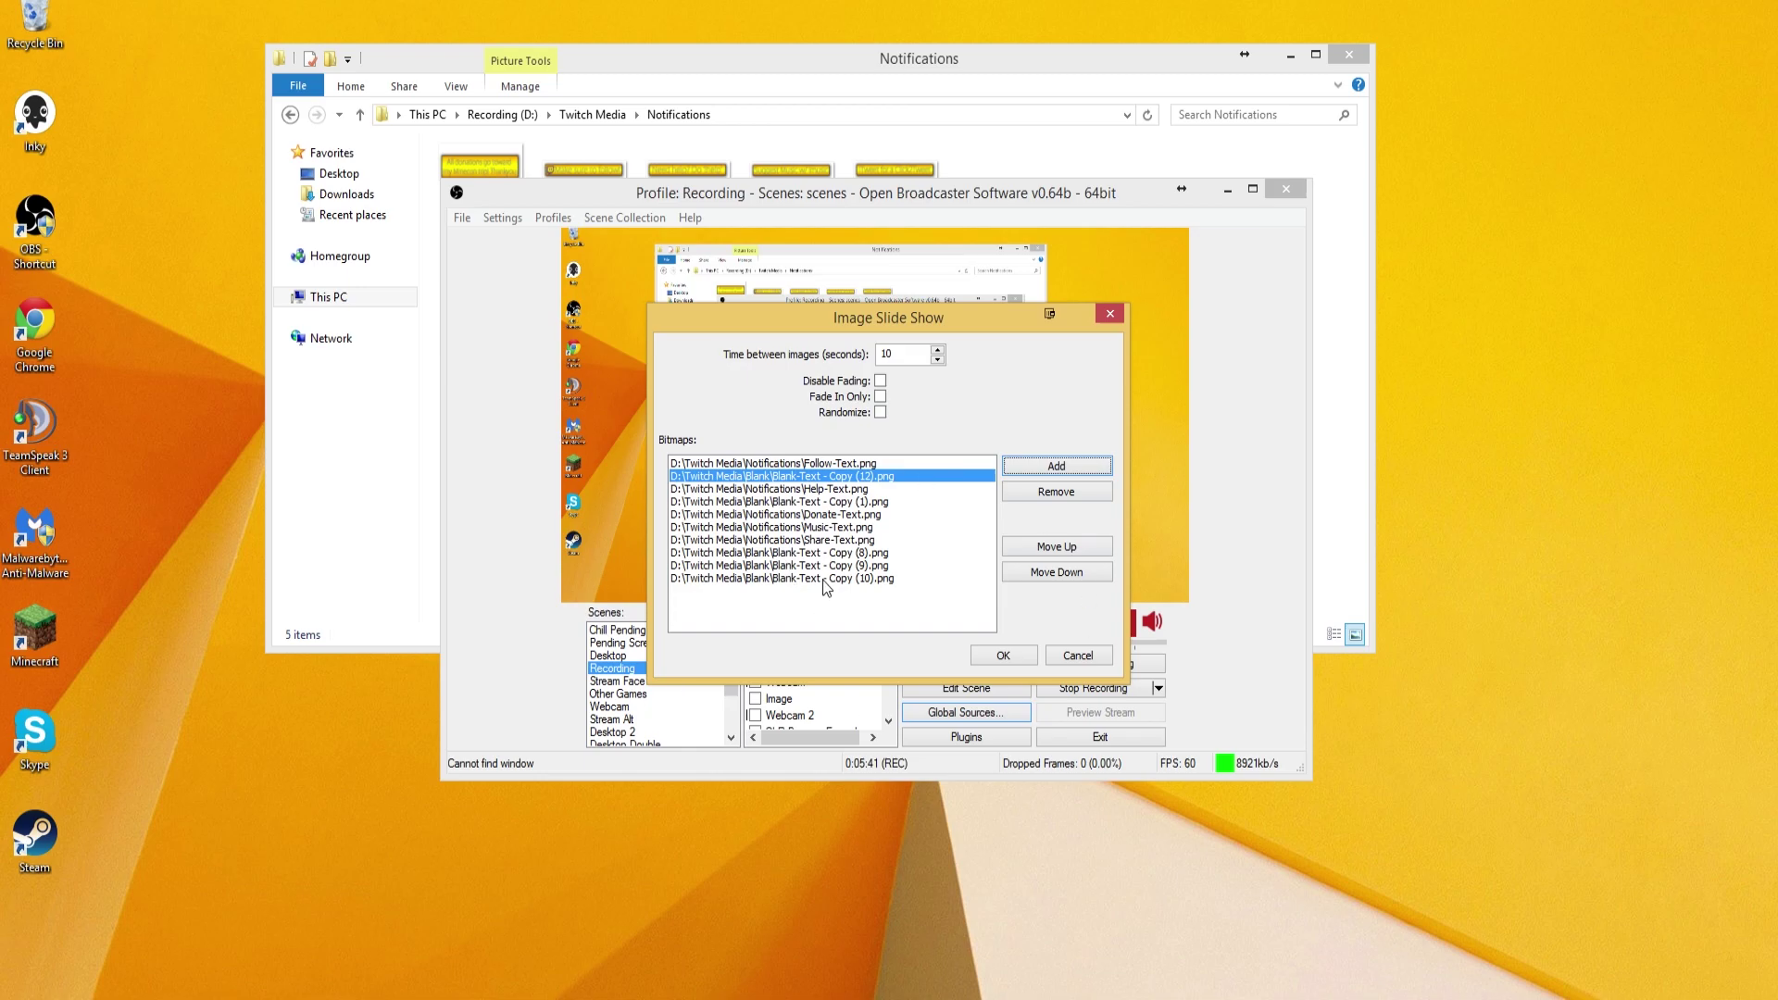
left_click(833, 552)
left_click(1043, 547)
left_click(1043, 547)
left_click(1044, 547)
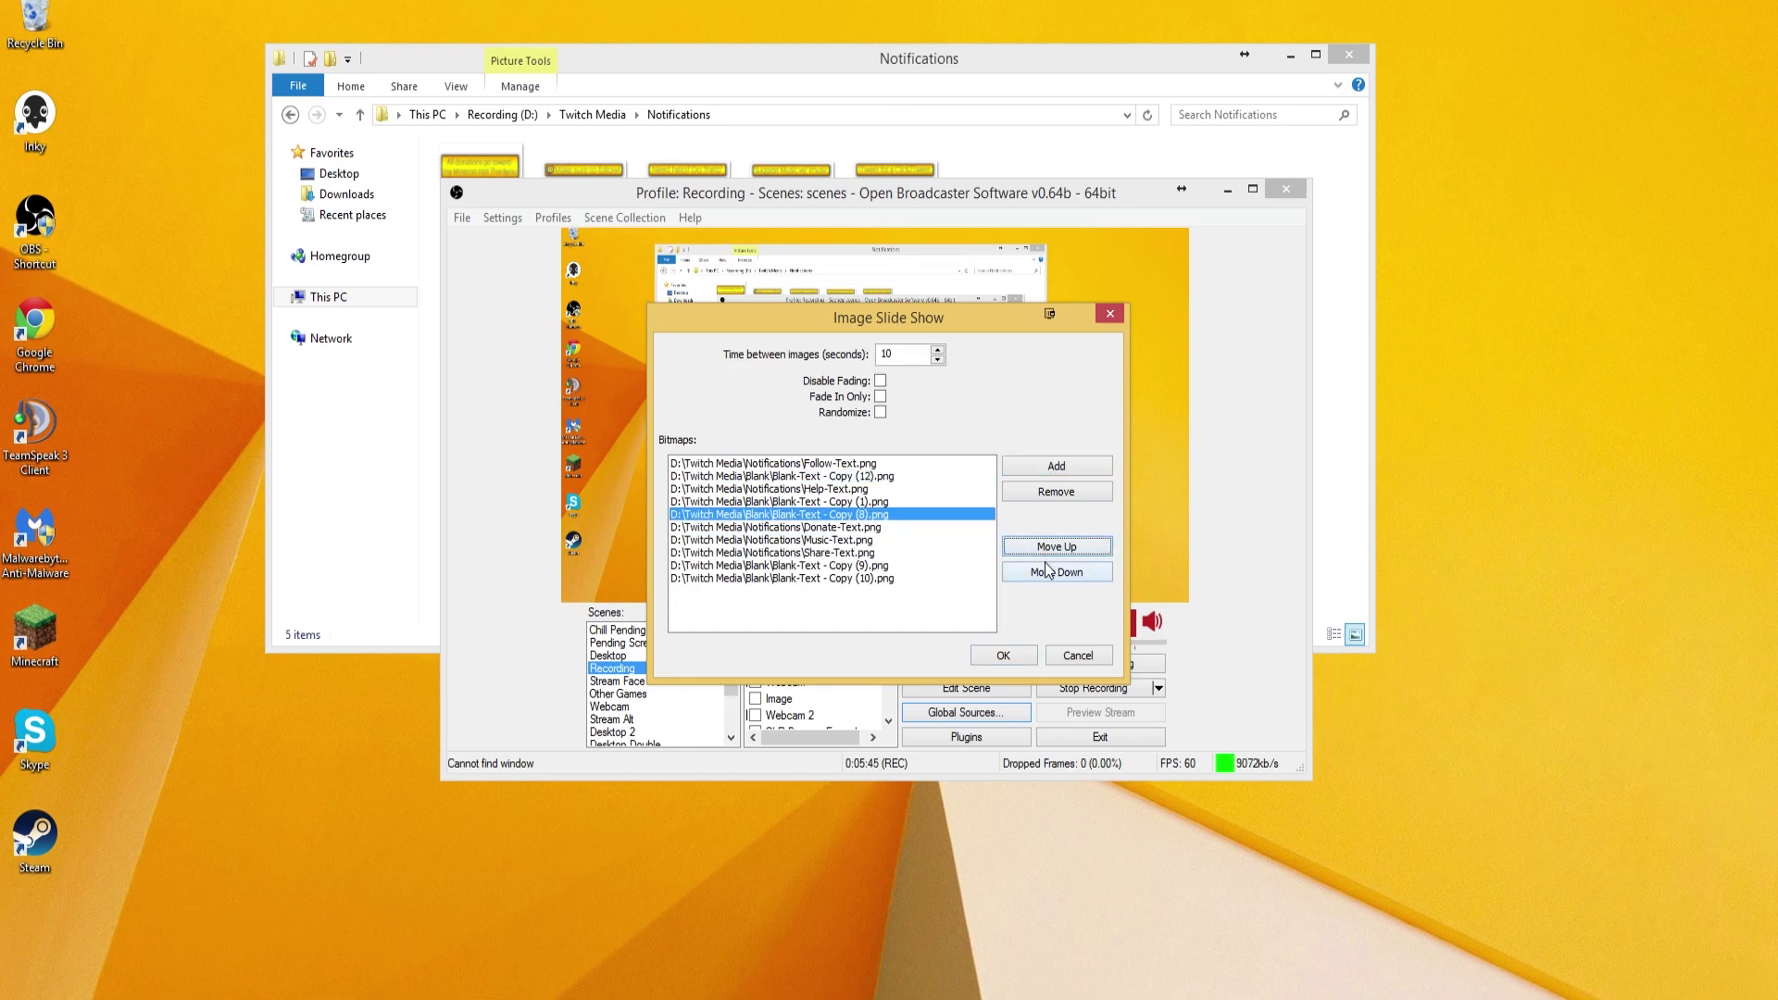
left_click(1044, 574)
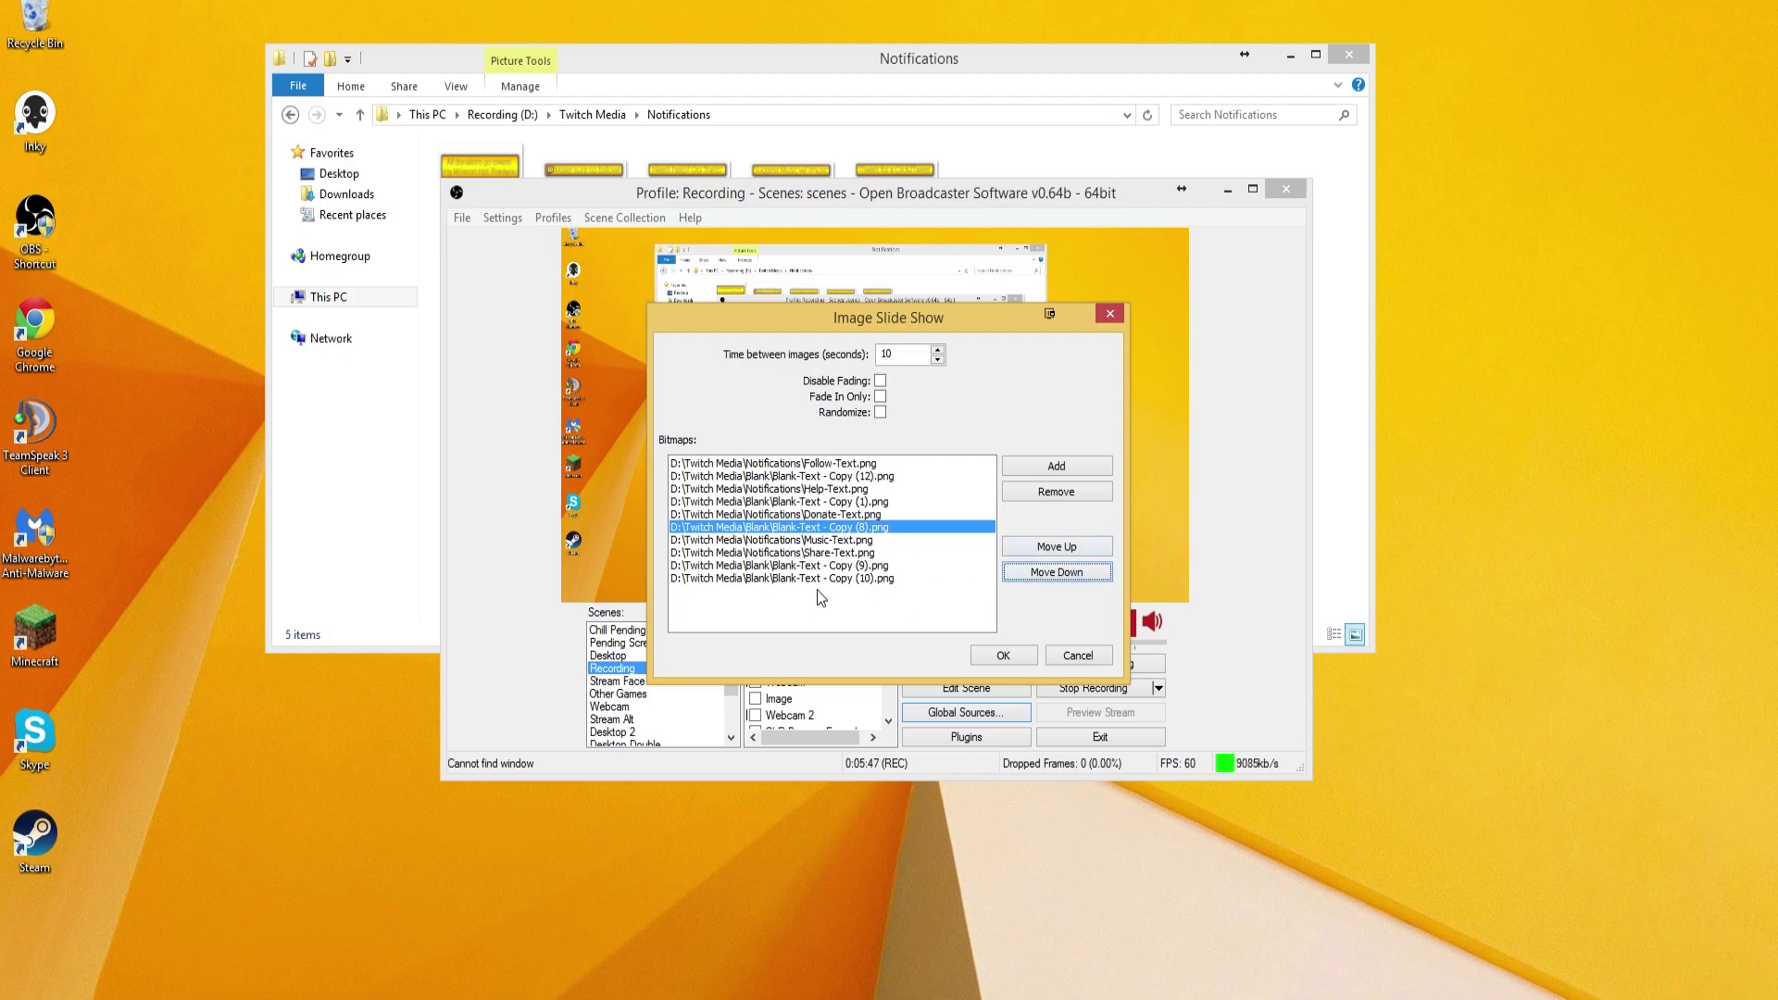
left_click(822, 567)
left_click(1031, 548)
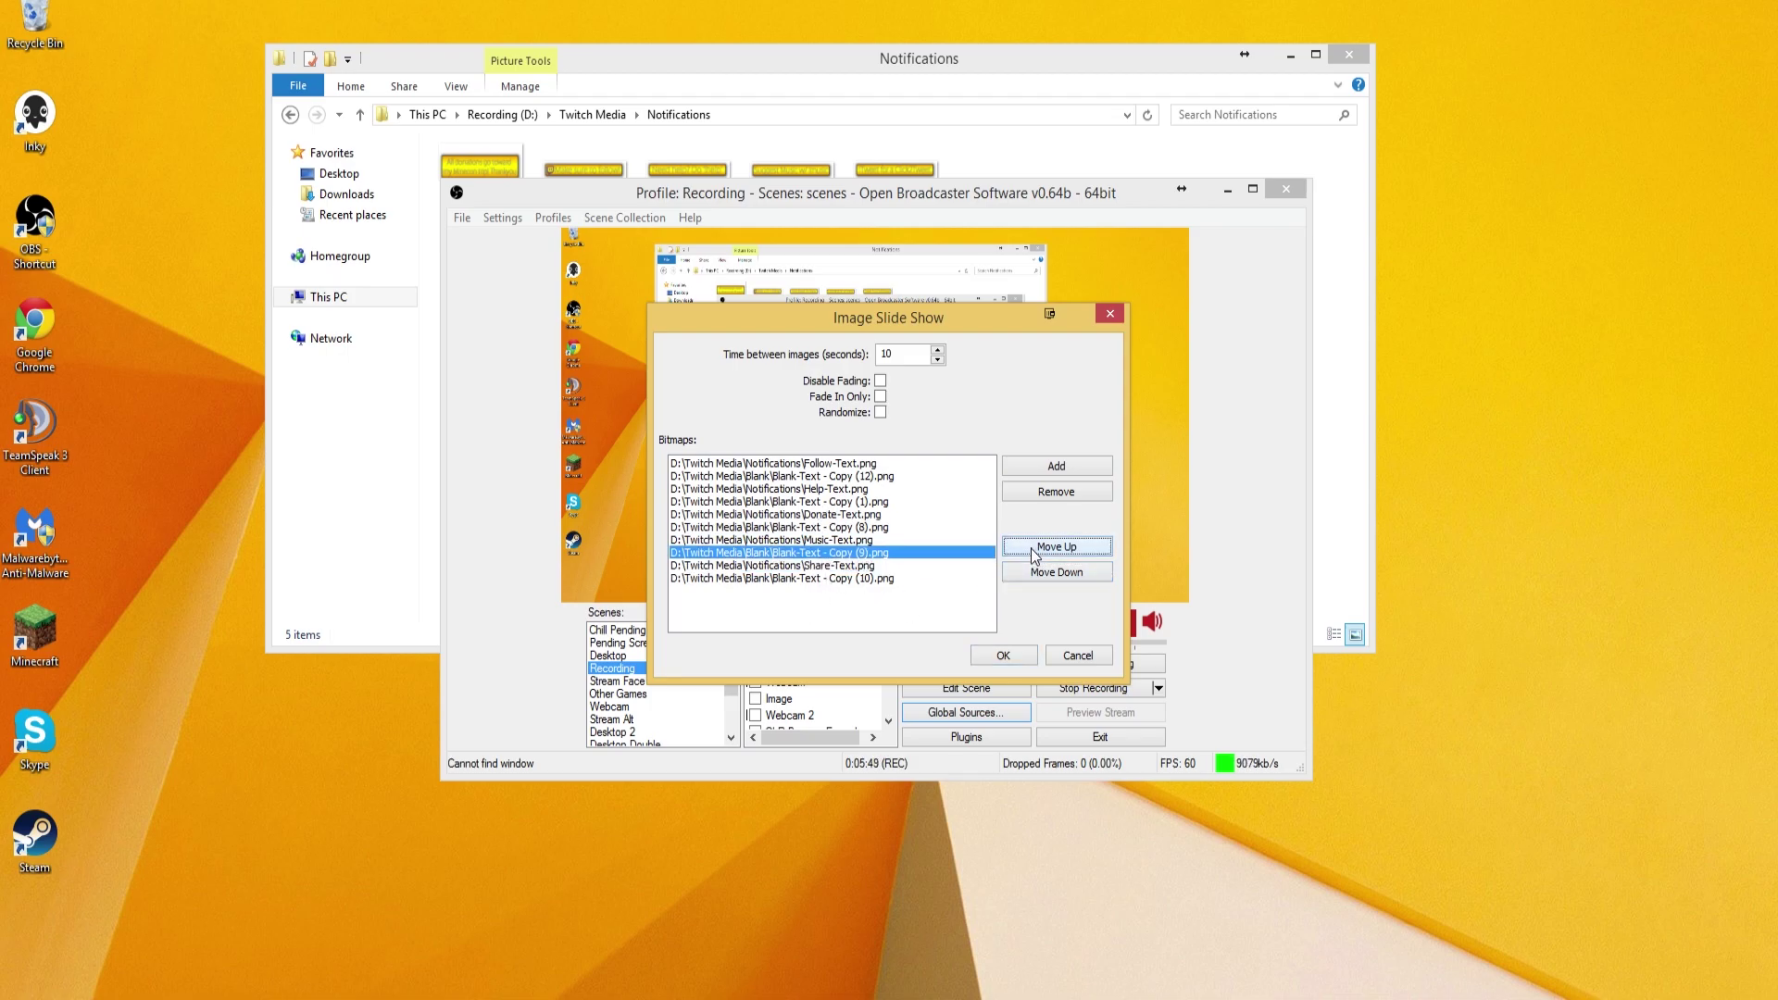
left_click(847, 580)
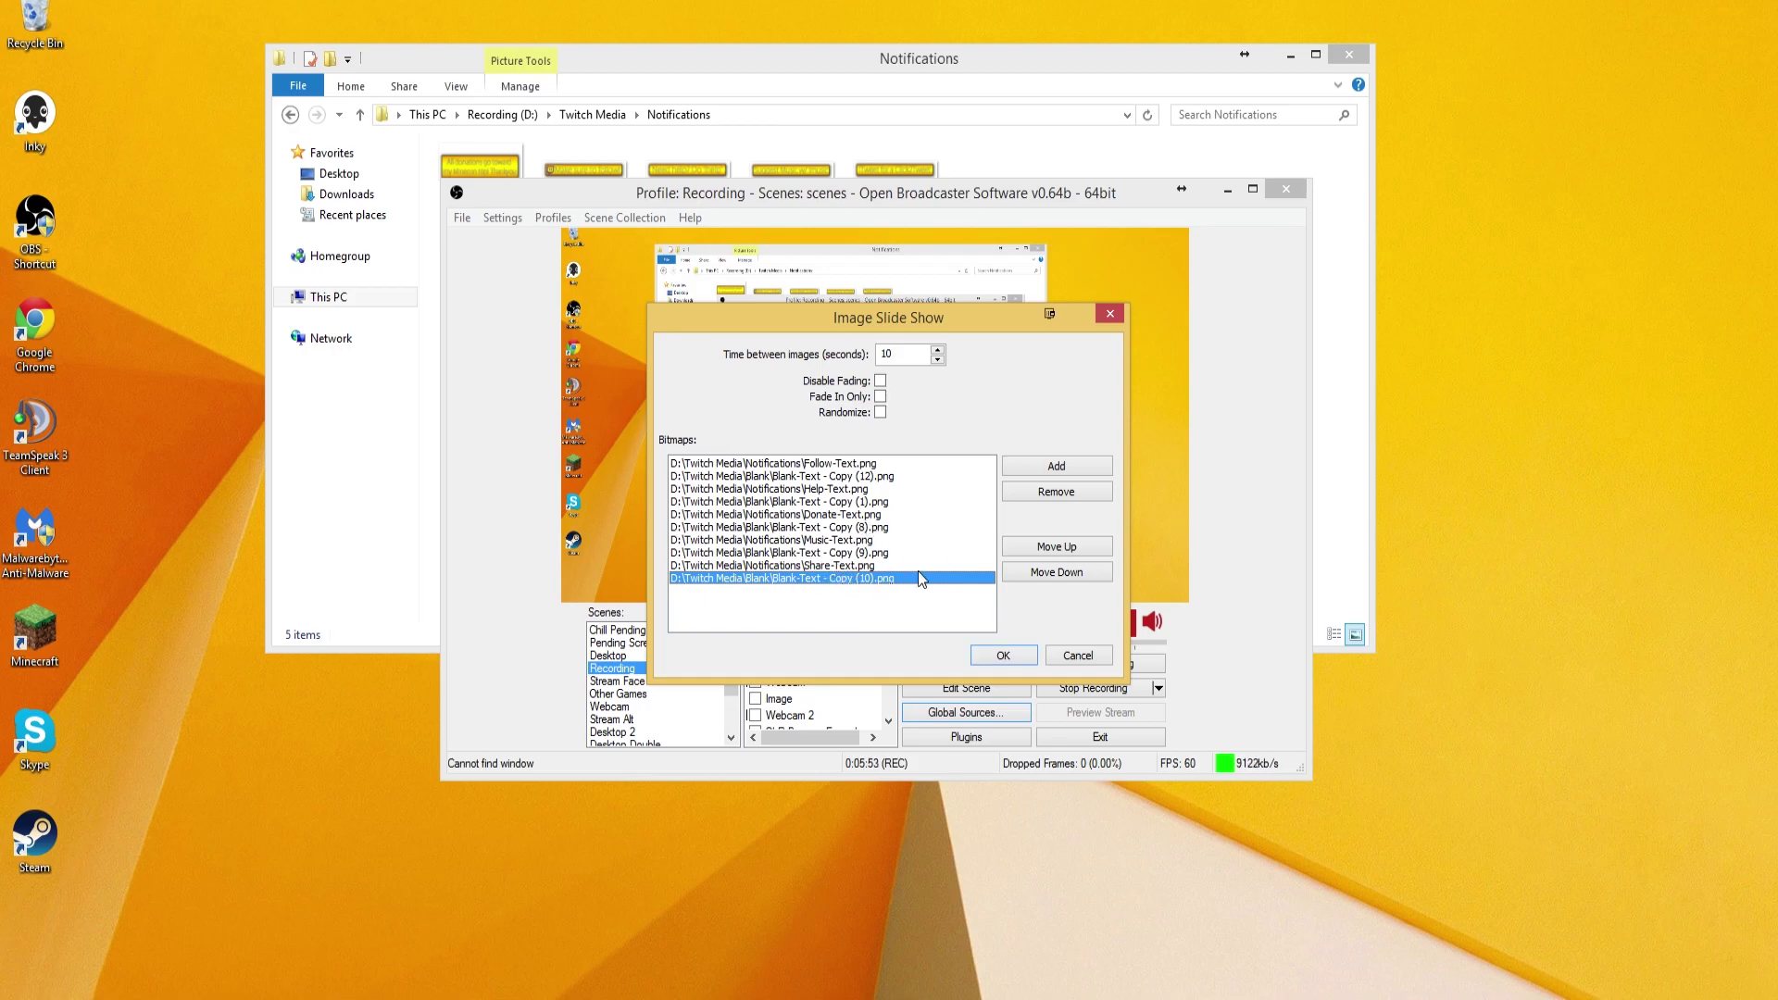
left_click(843, 489)
left_click(837, 476)
left_click(837, 489)
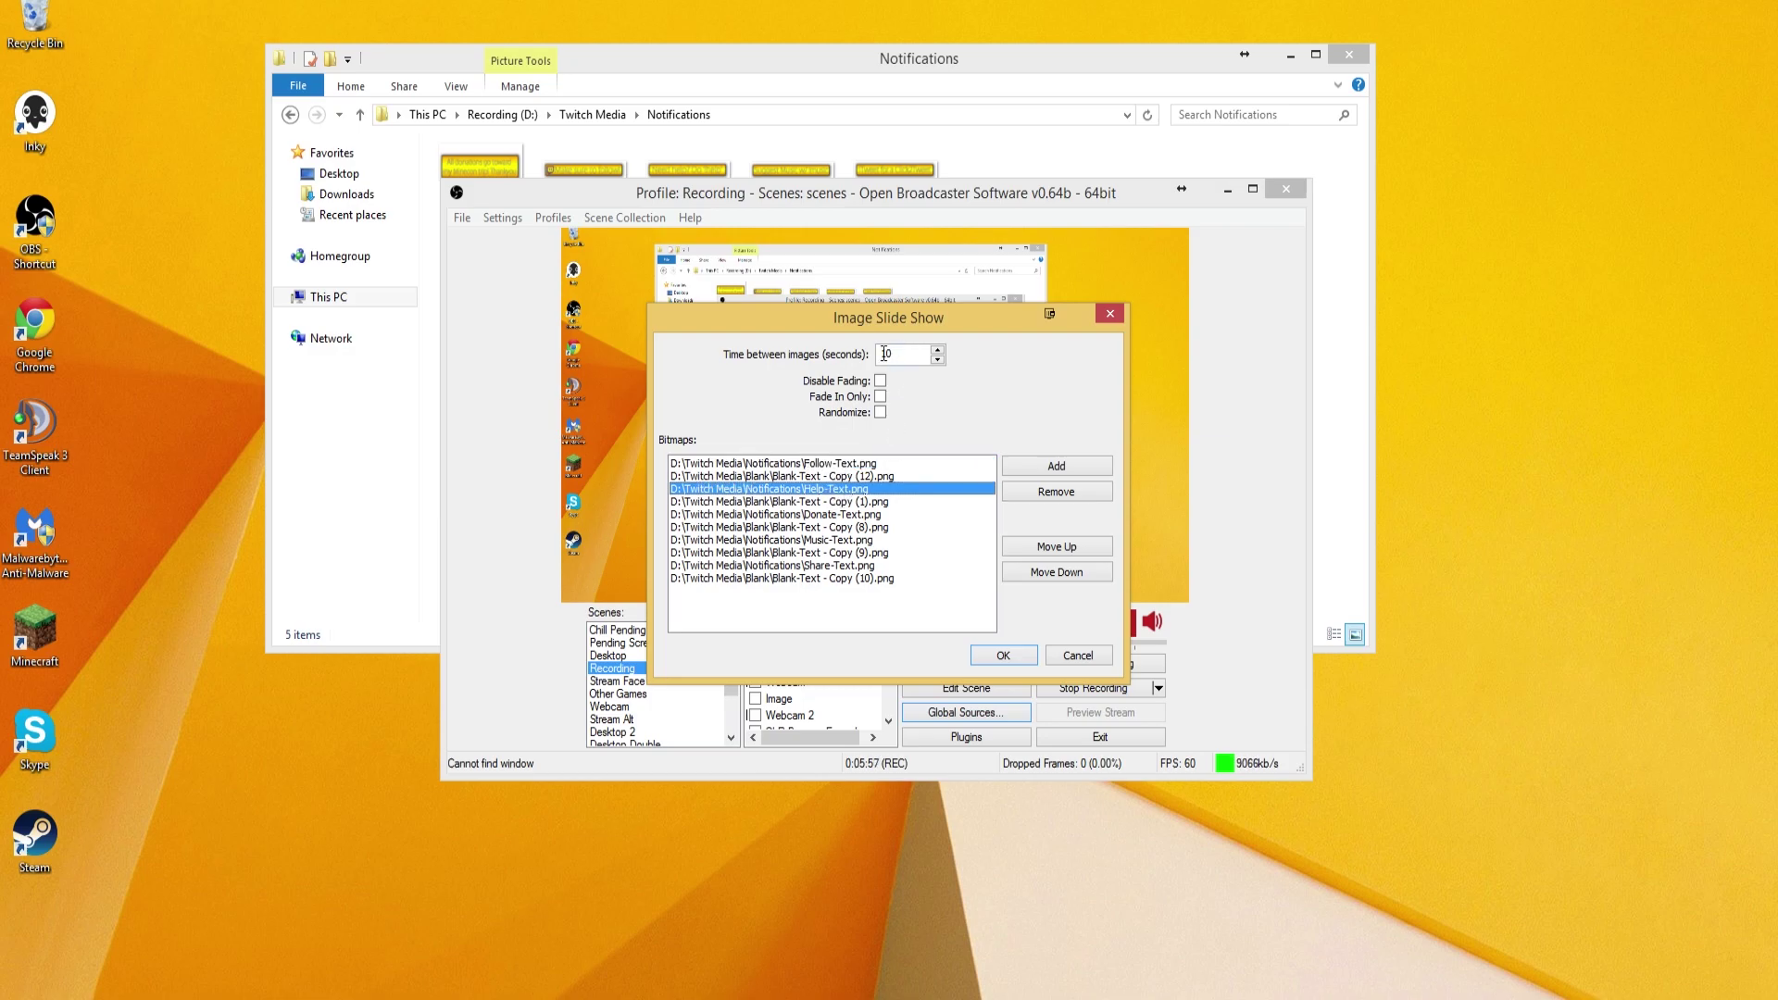
left_click_drag(887, 357, 855, 354)
left_click(875, 478)
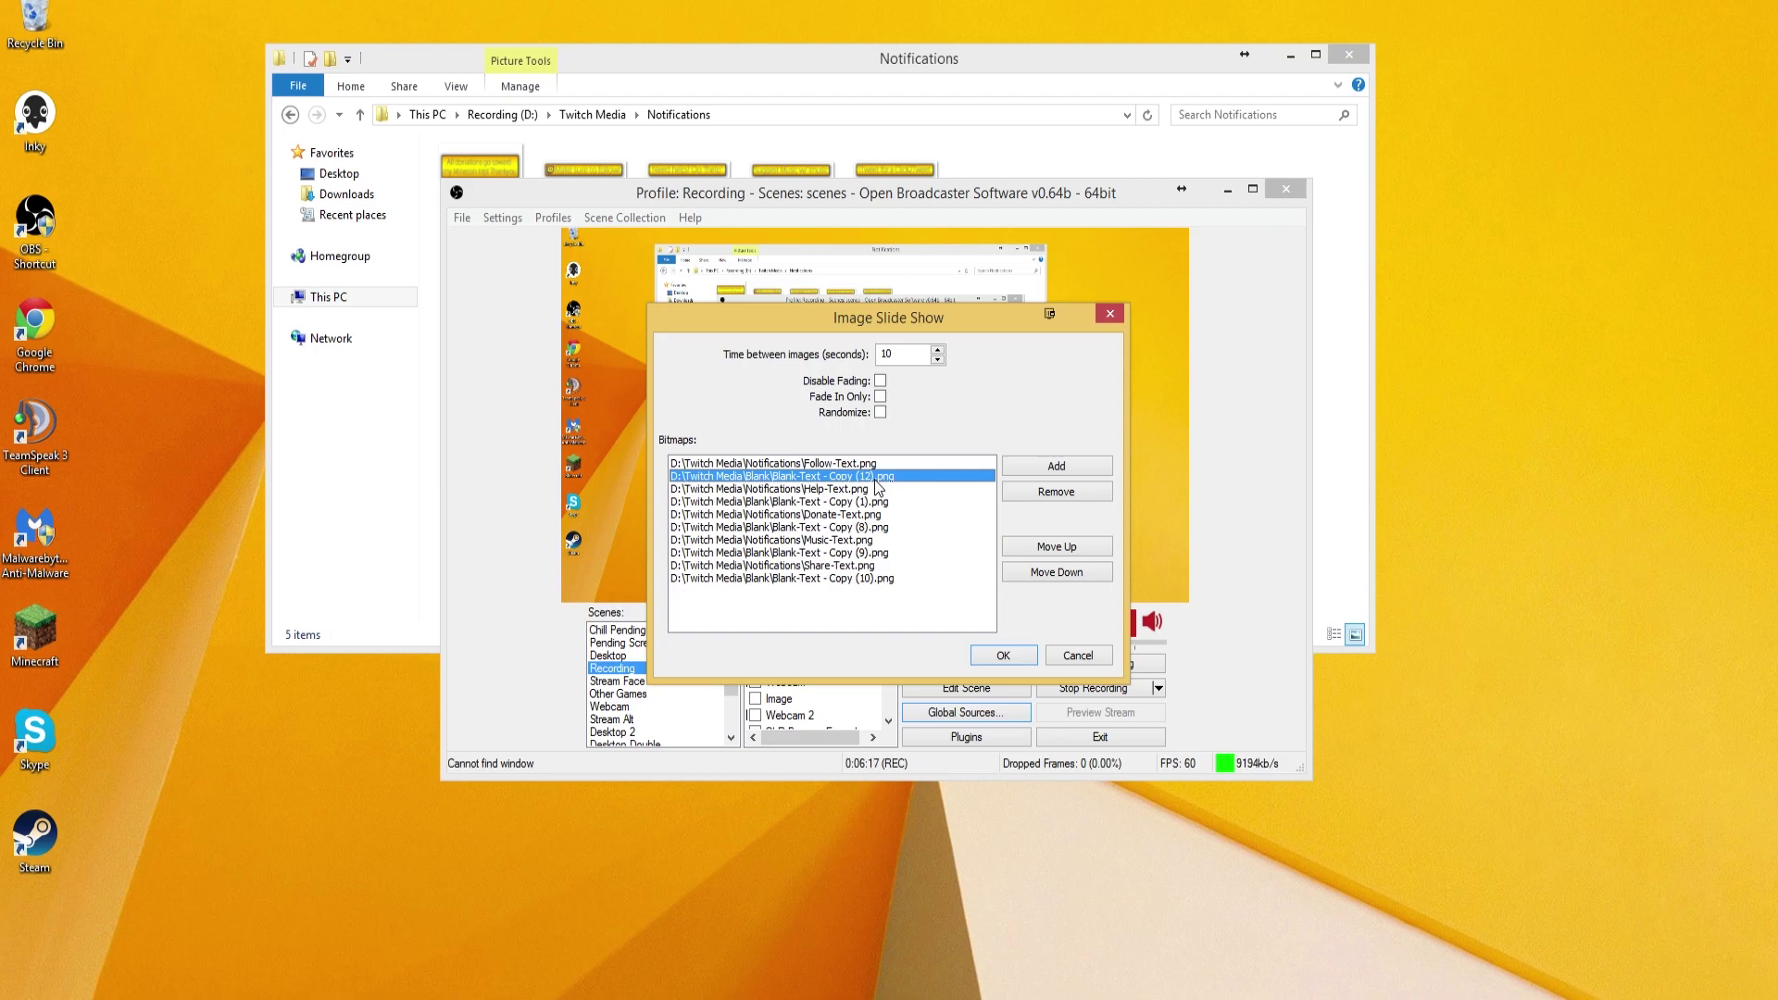
left_click(840, 463)
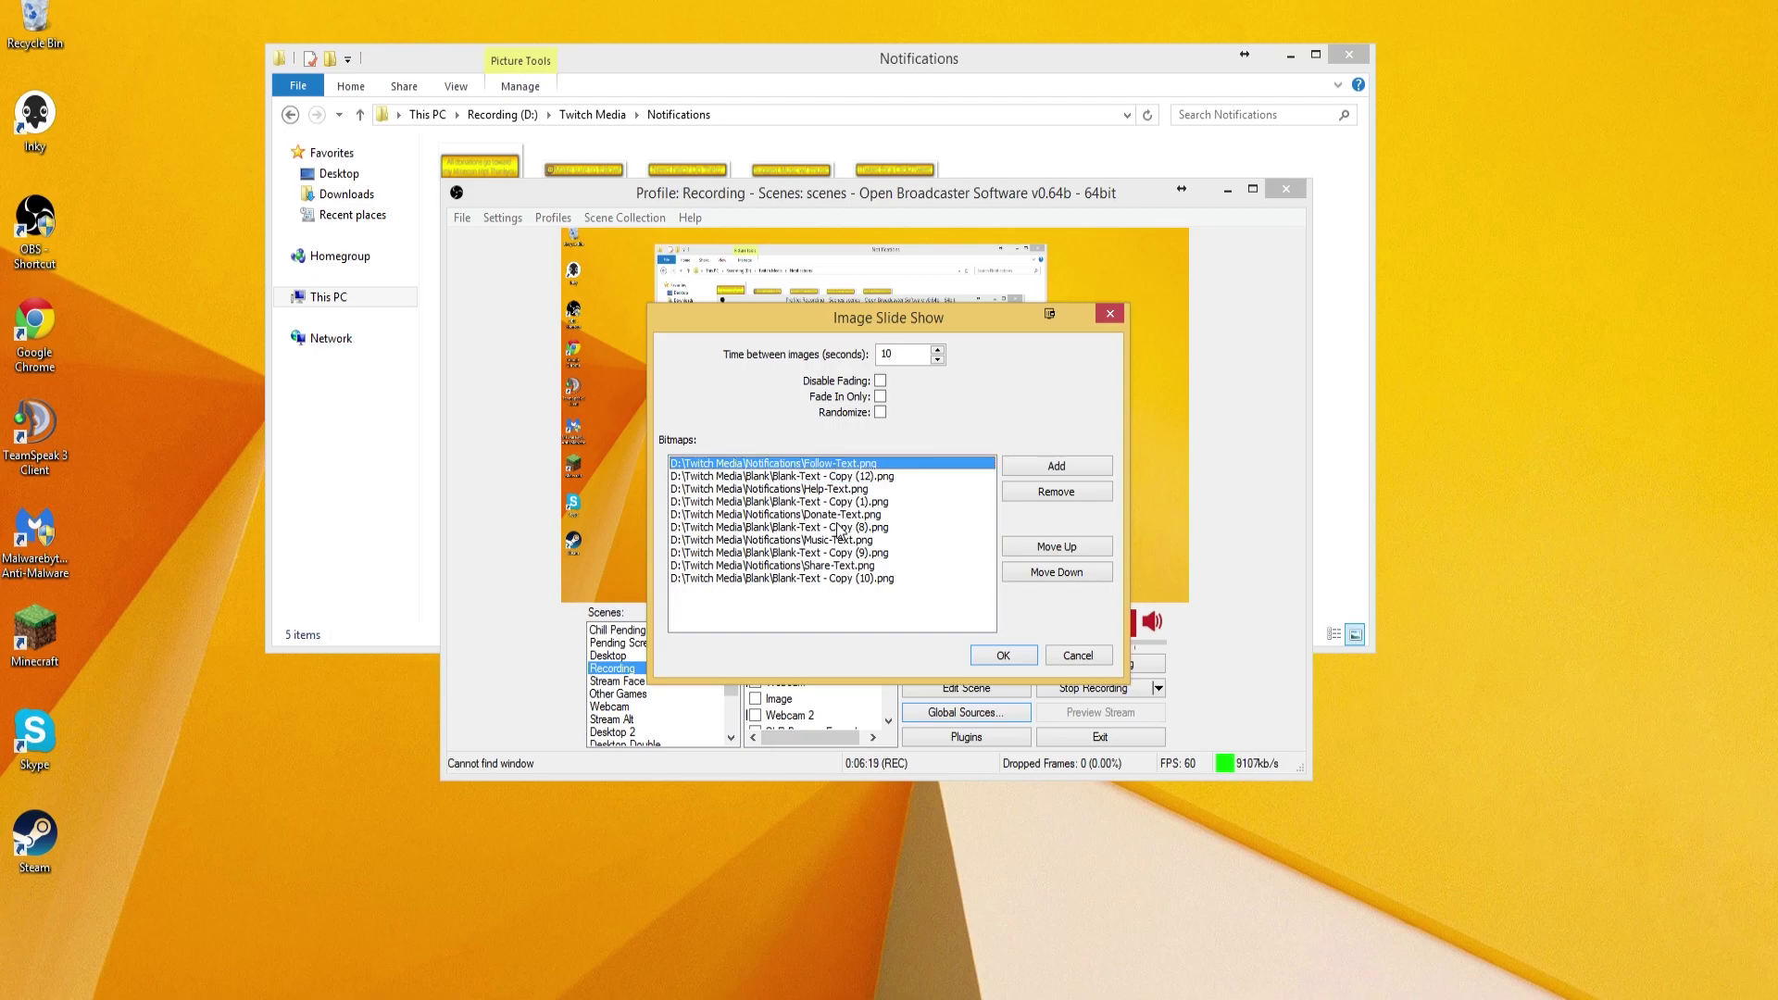
left_click(843, 491)
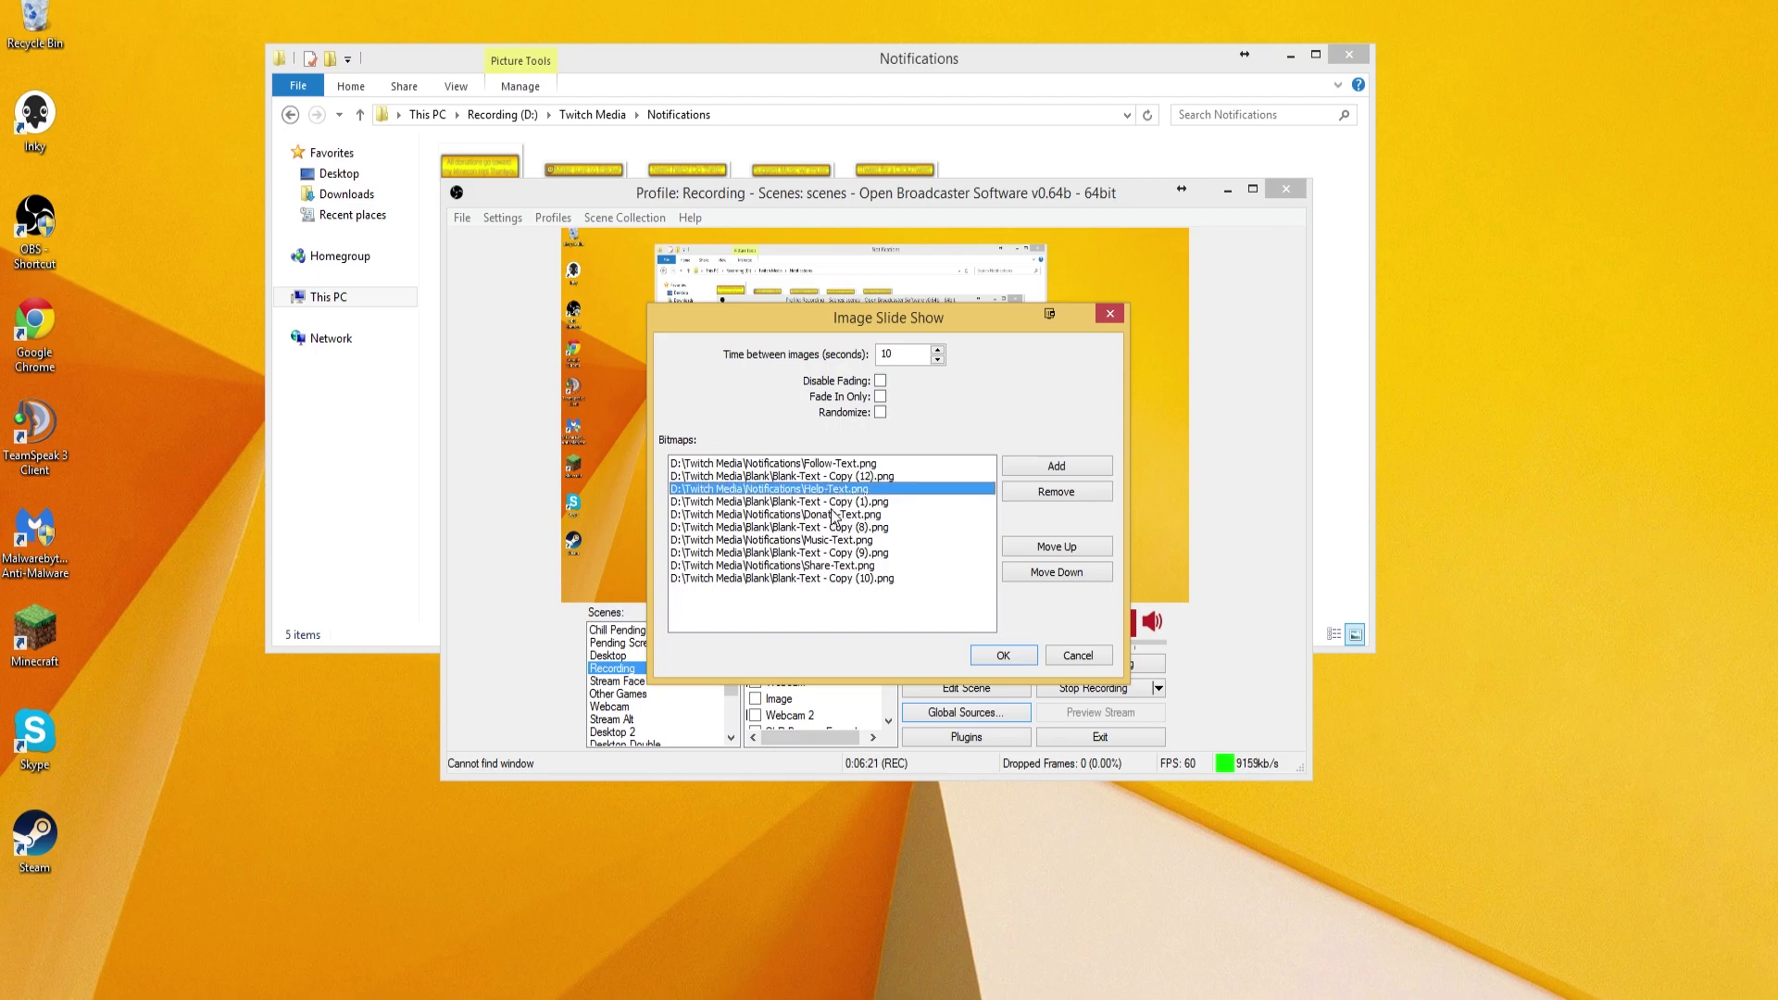
left_click(832, 503)
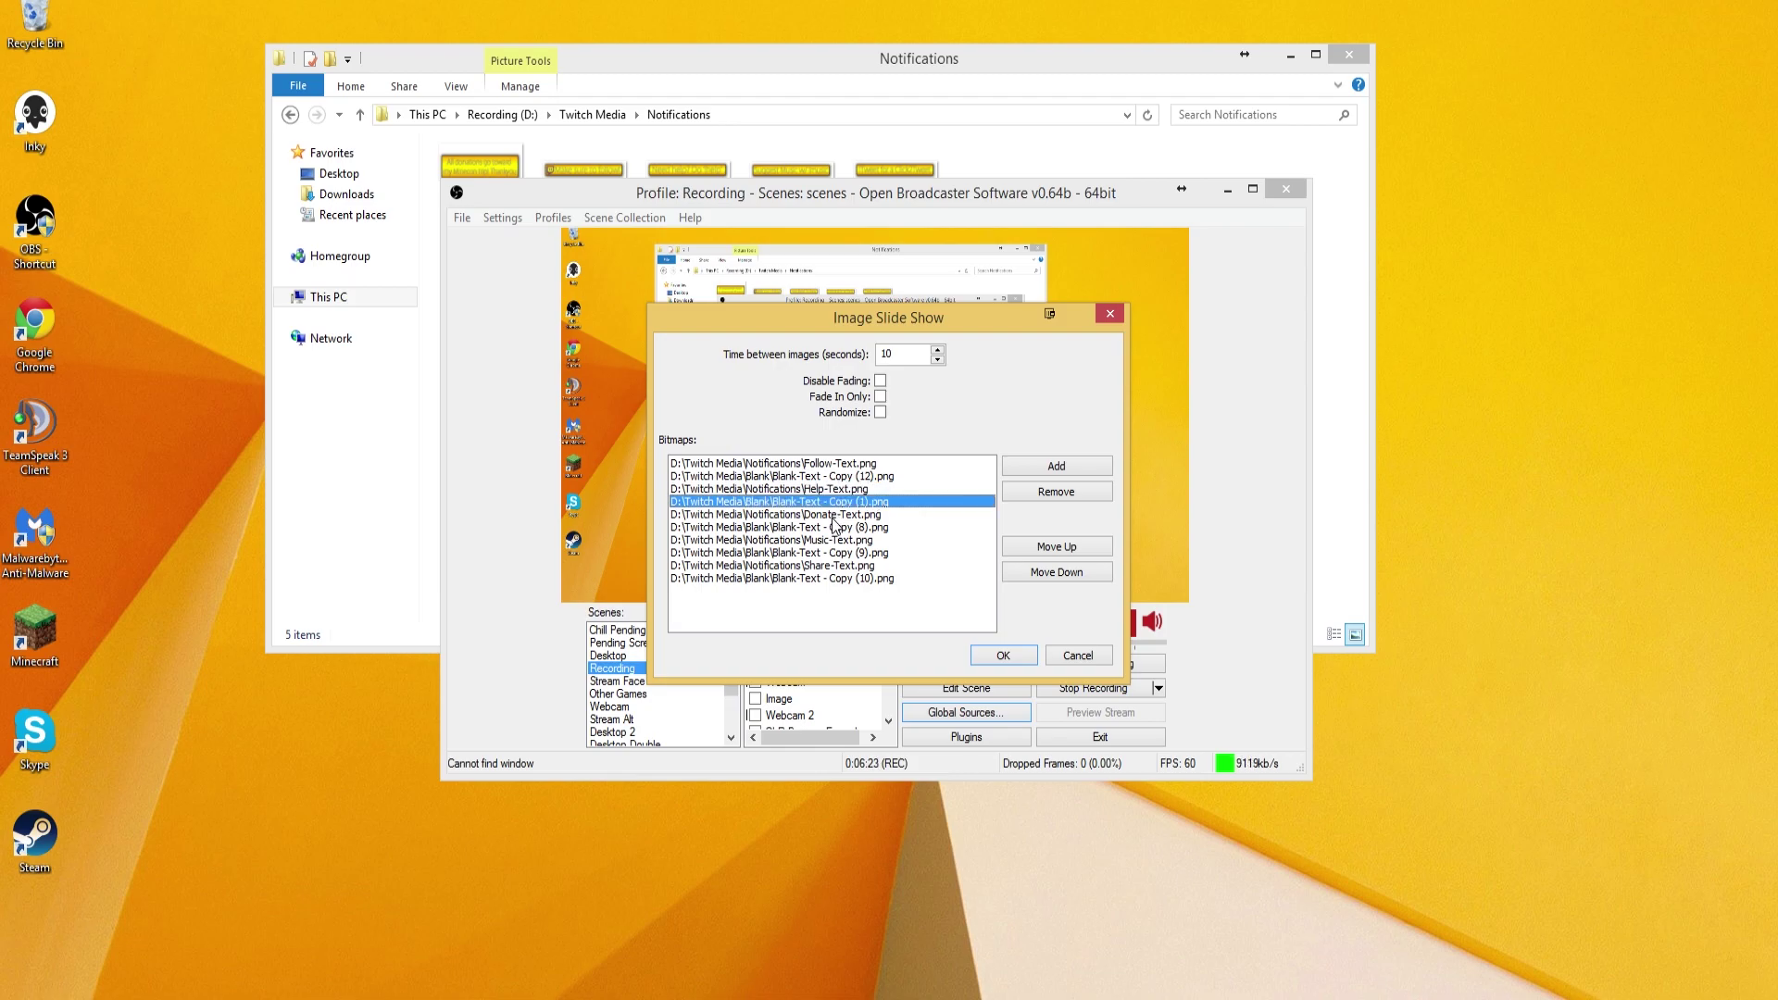
left_click(834, 517)
left_click(834, 529)
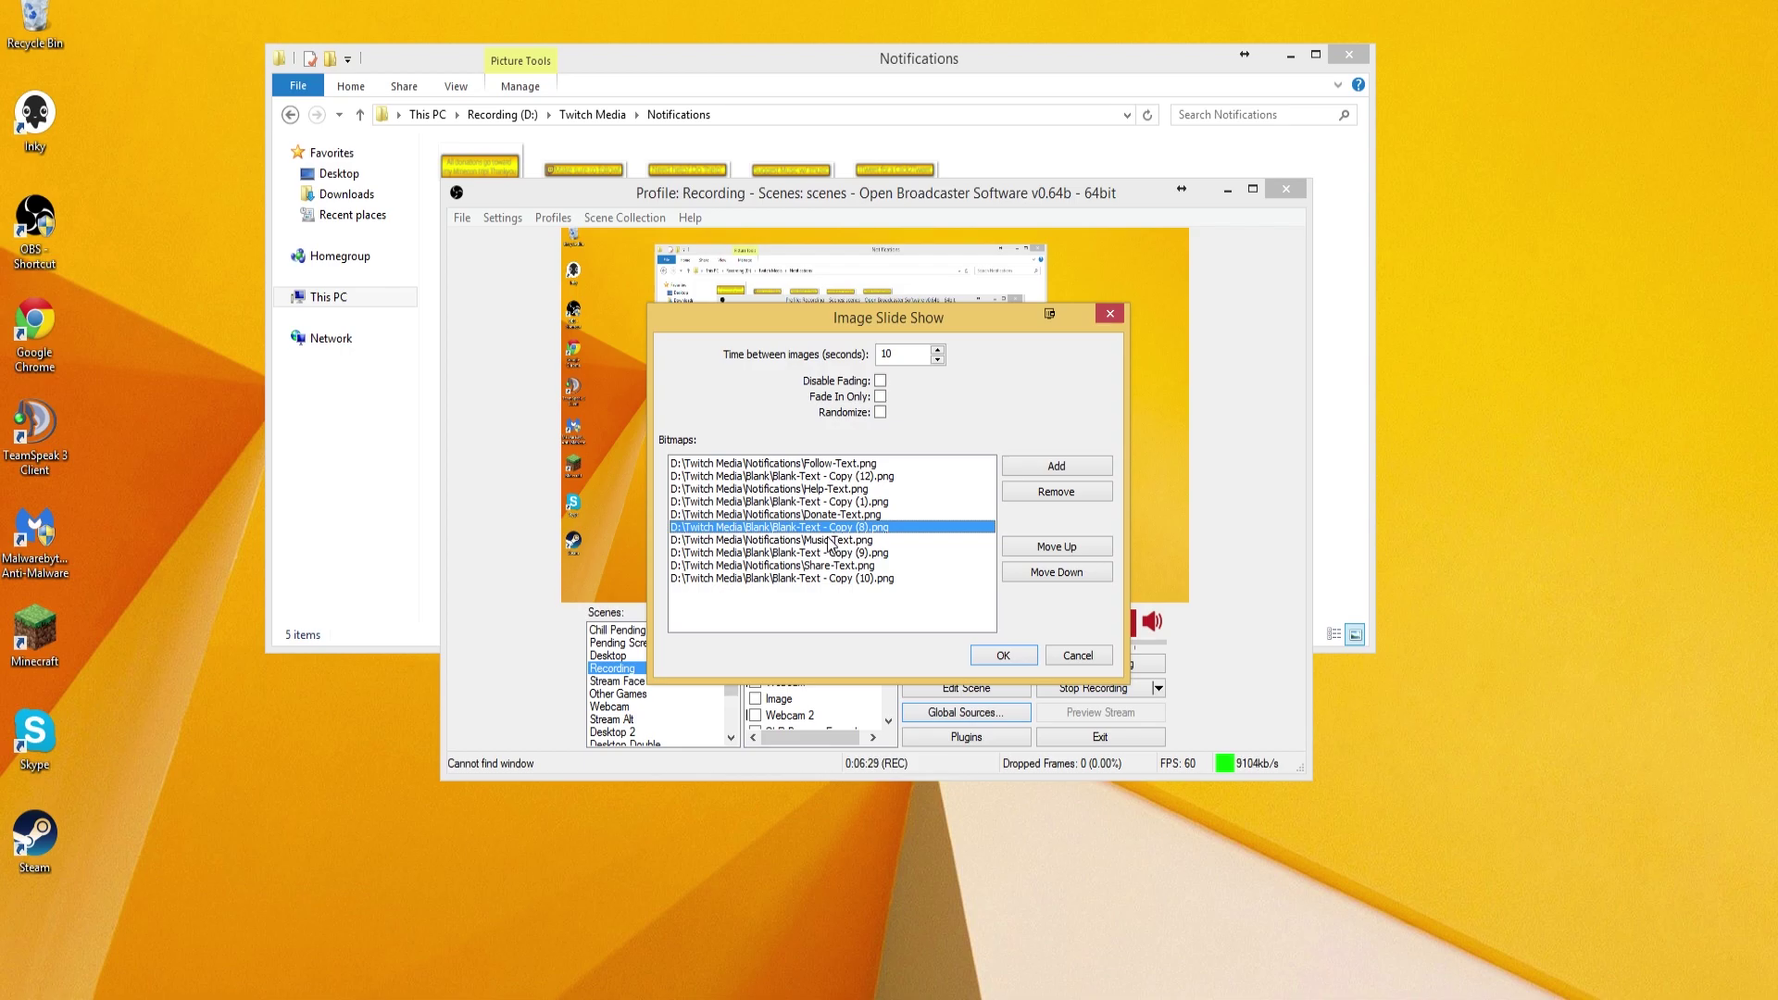
left_click(832, 542)
left_click(829, 554)
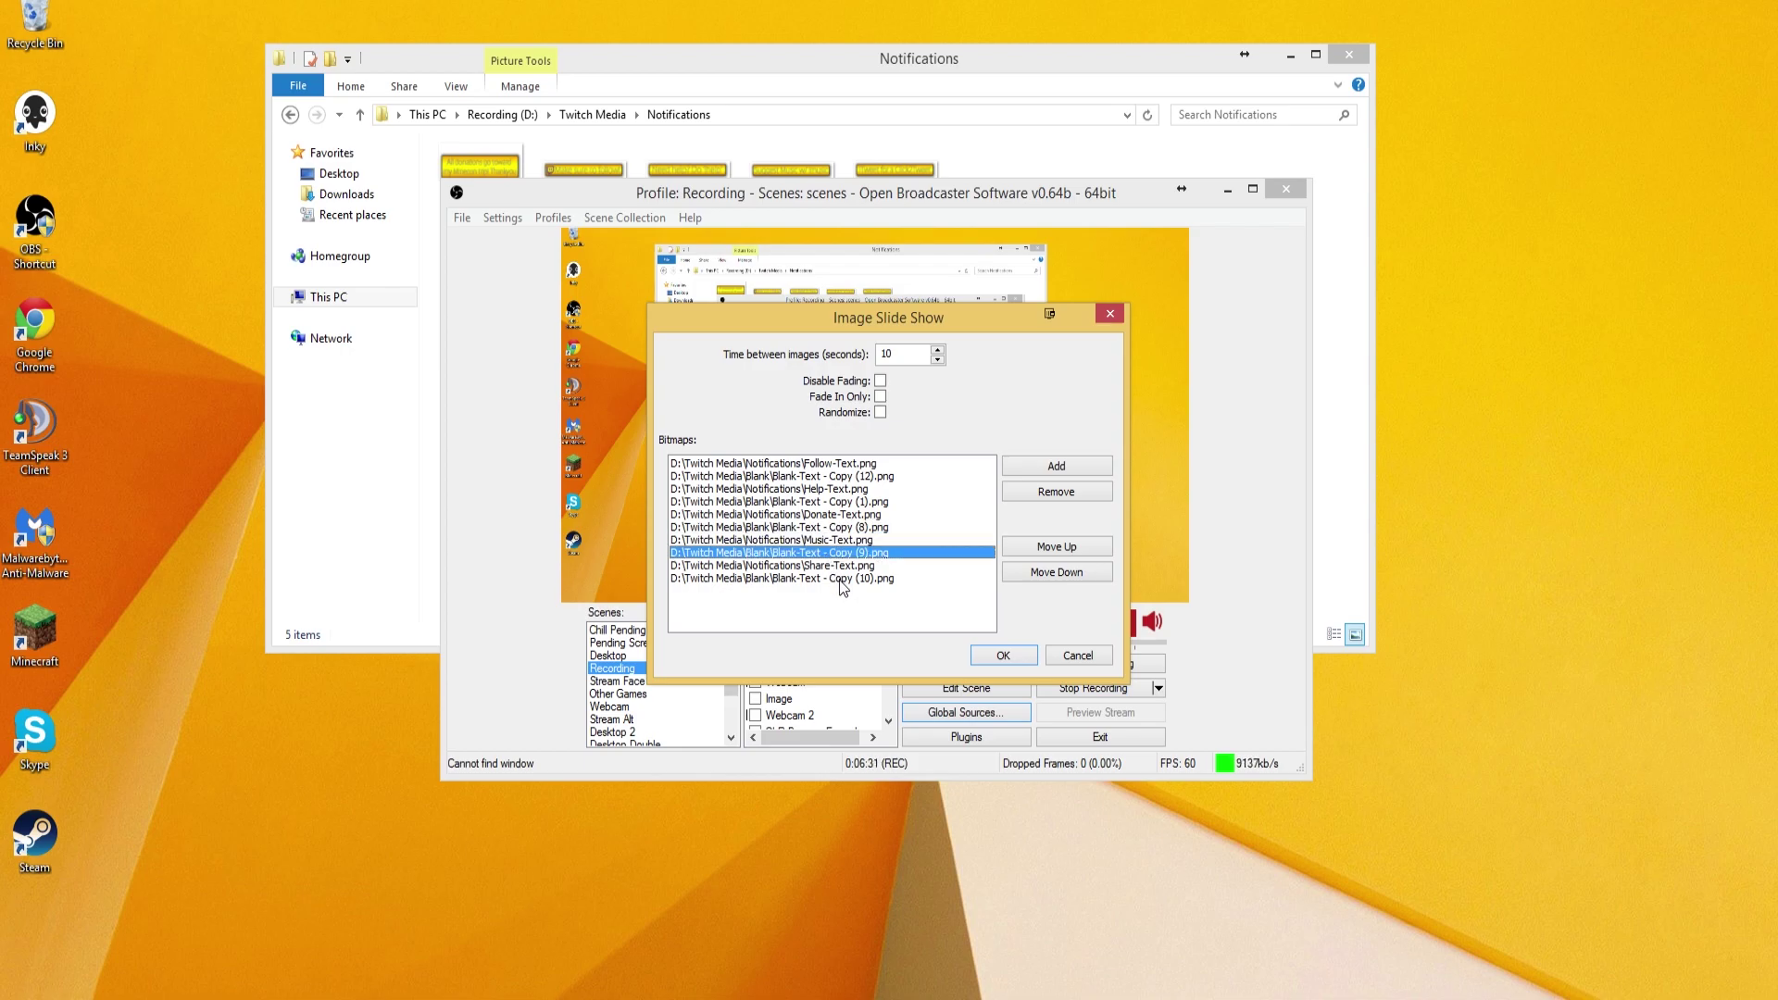
key("Down")
left_click(841, 582)
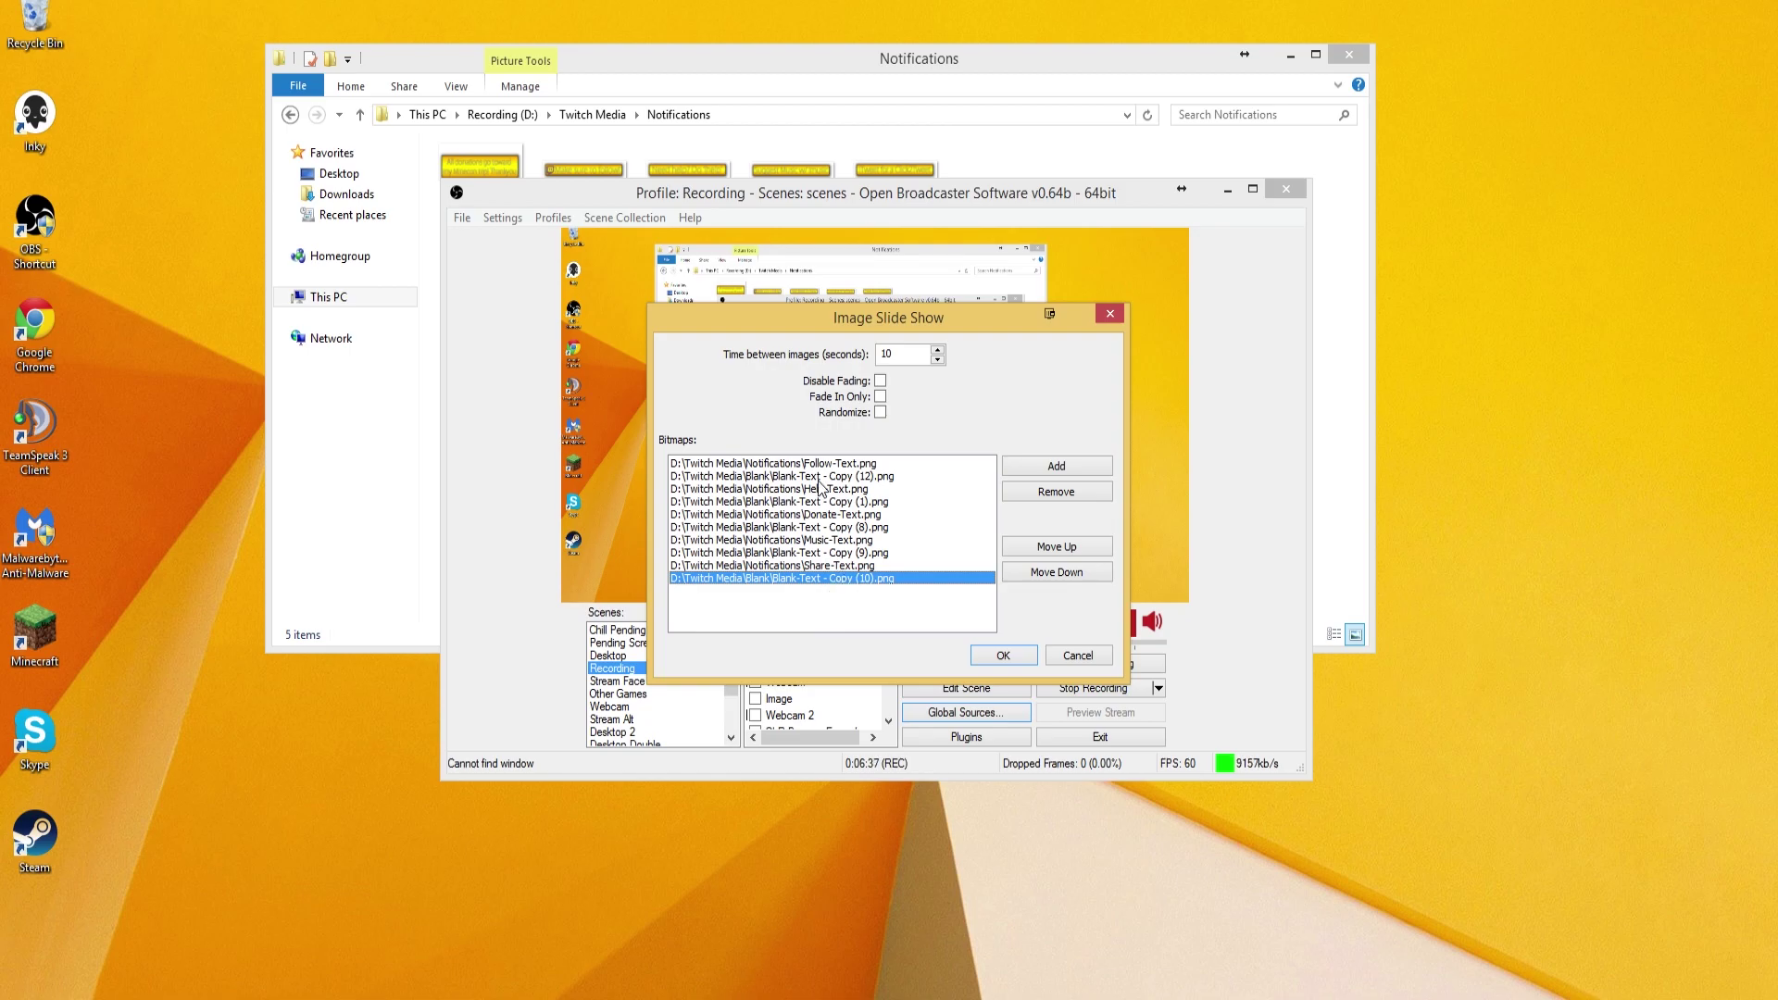
double_click(898, 354)
Step: Save the Popin Test slide show settings and close the Global Sources list
left_click(977, 654)
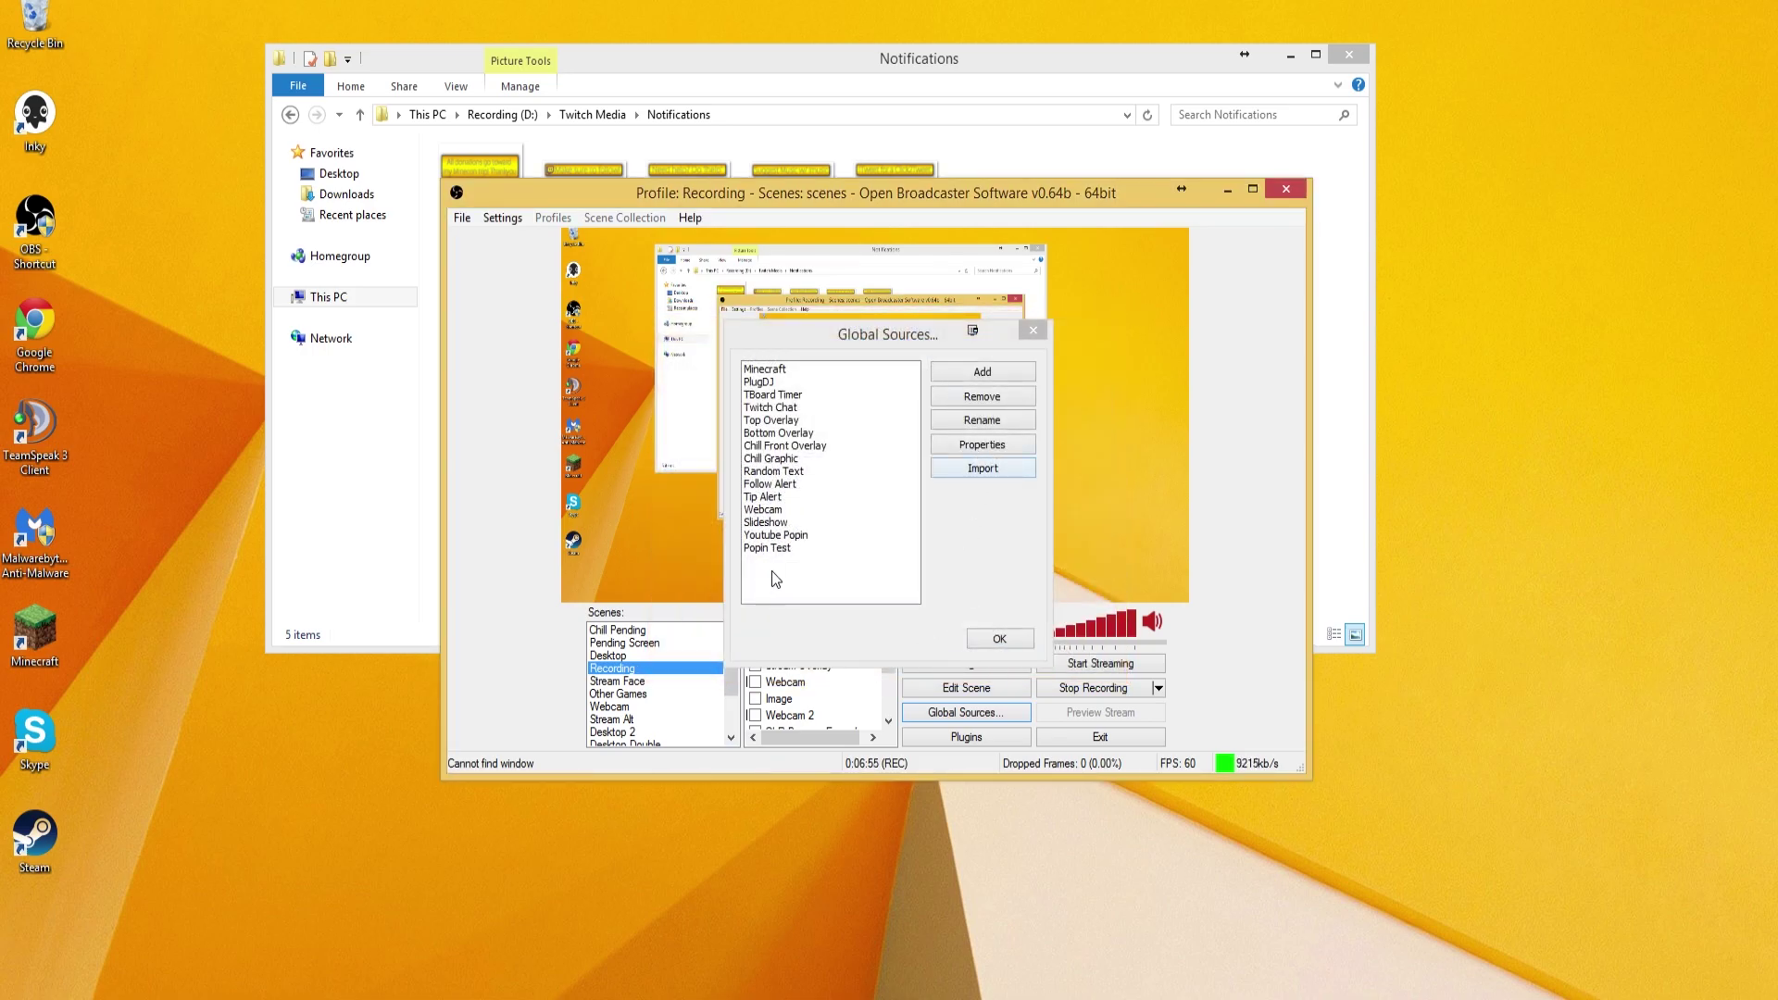
left_click(780, 548)
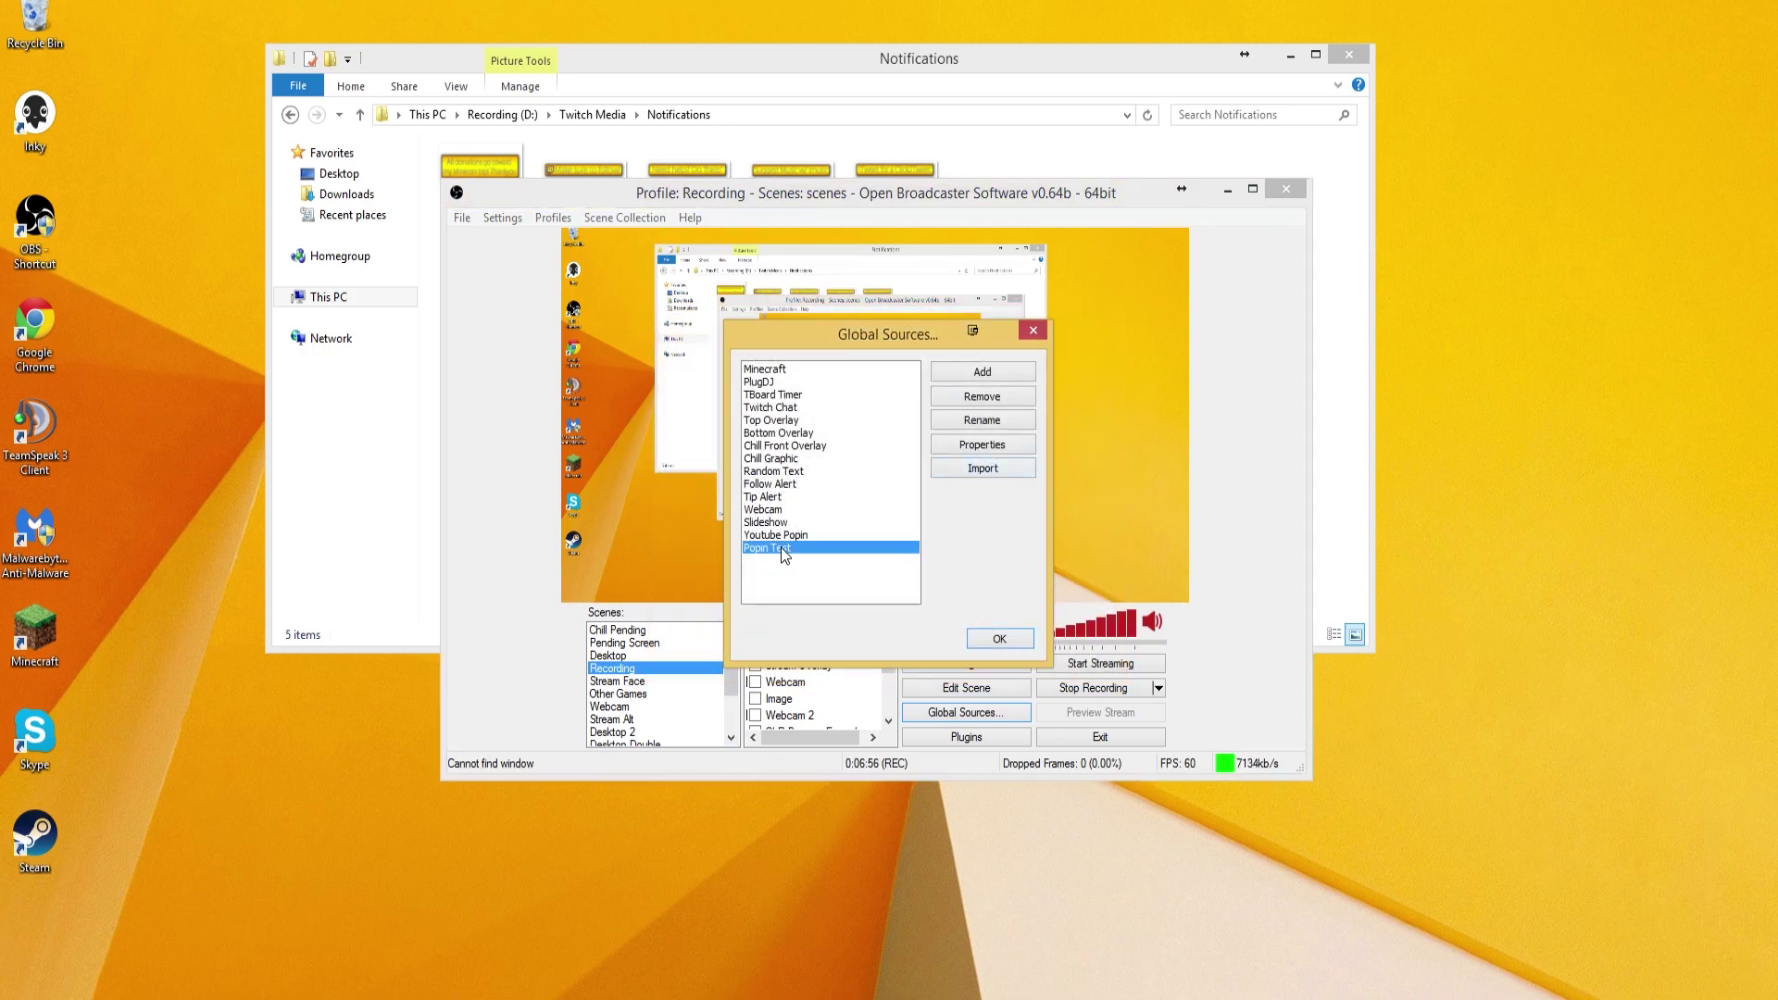
left_click(999, 639)
Step: Add the Popin Test global source to the Recording scene's sources
right_click(792, 635)
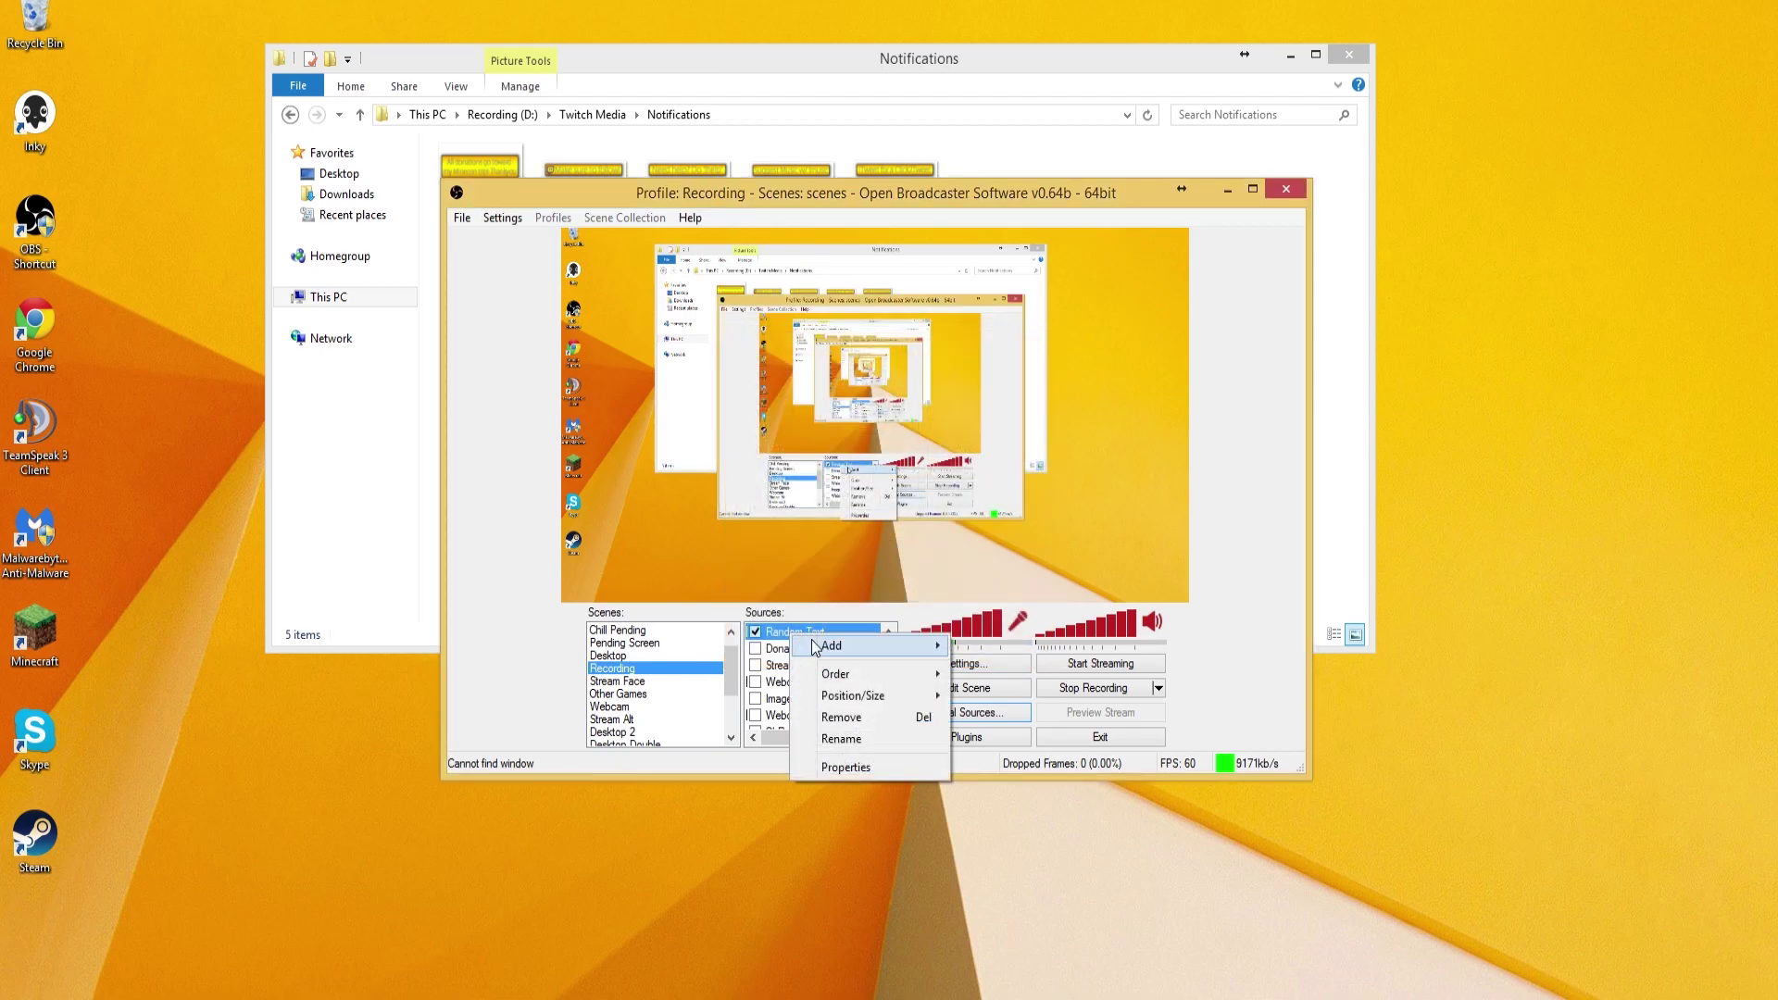
mouse_move(815, 646)
mouse_move(1088, 734)
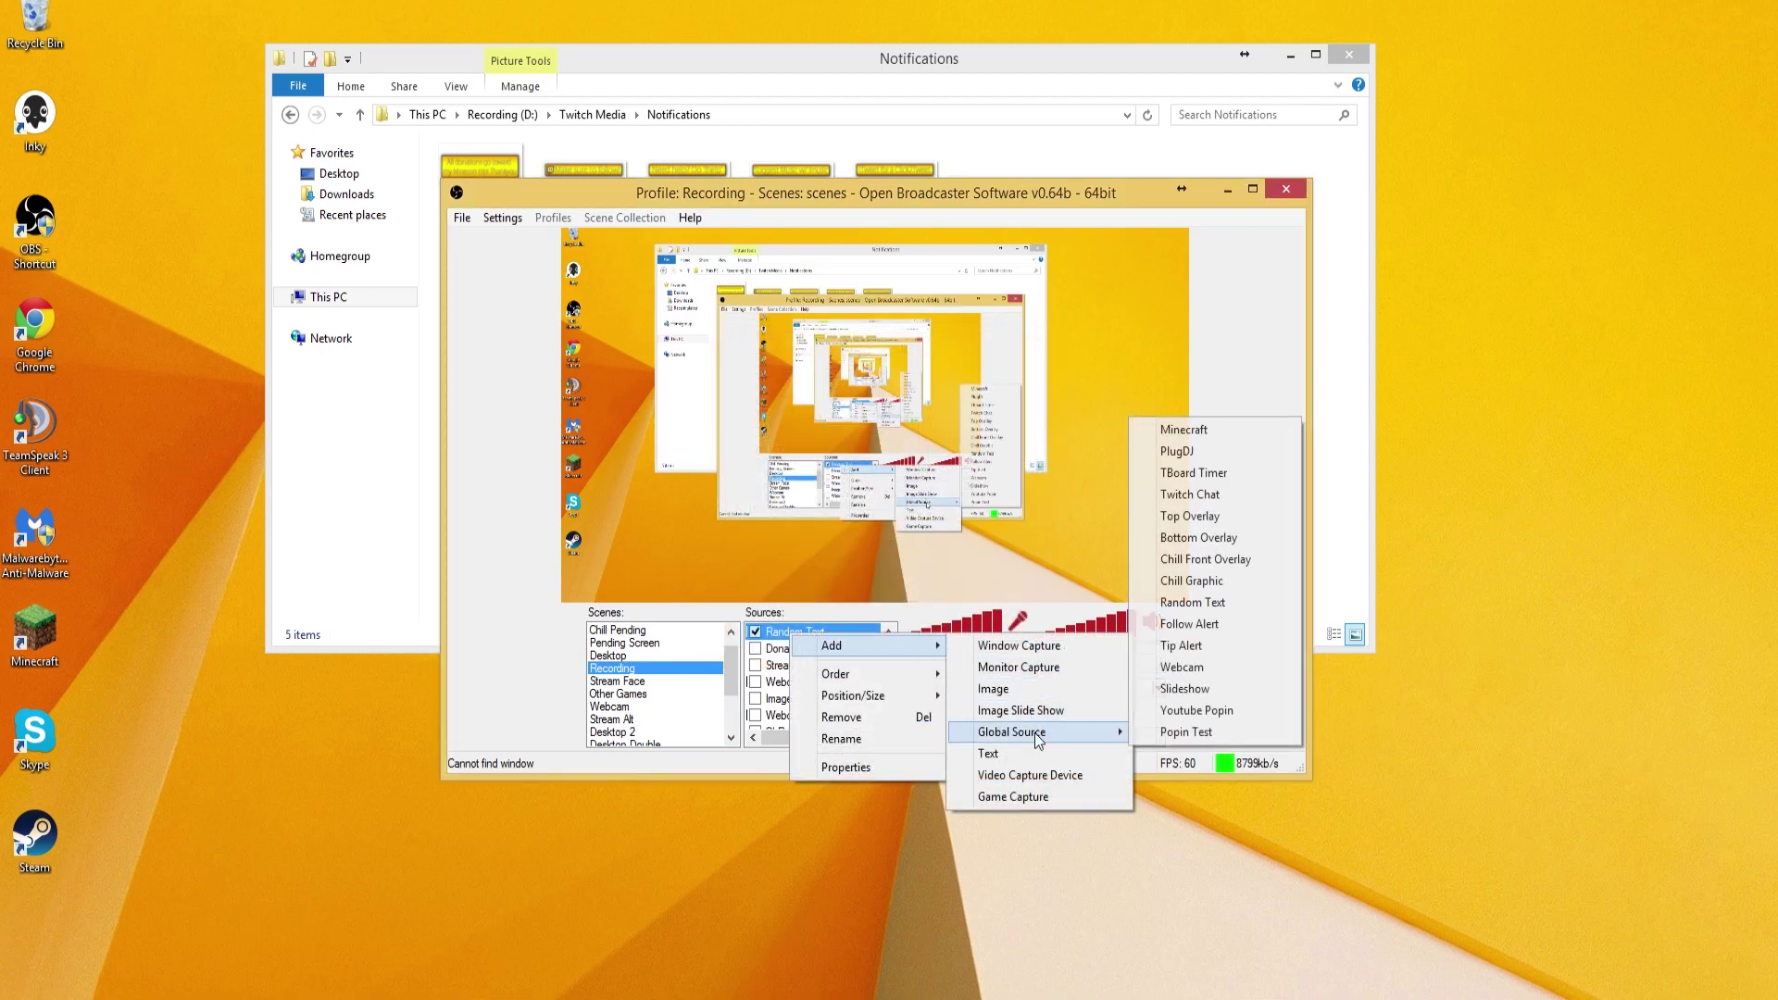
left_click(1221, 732)
left_click(941, 524)
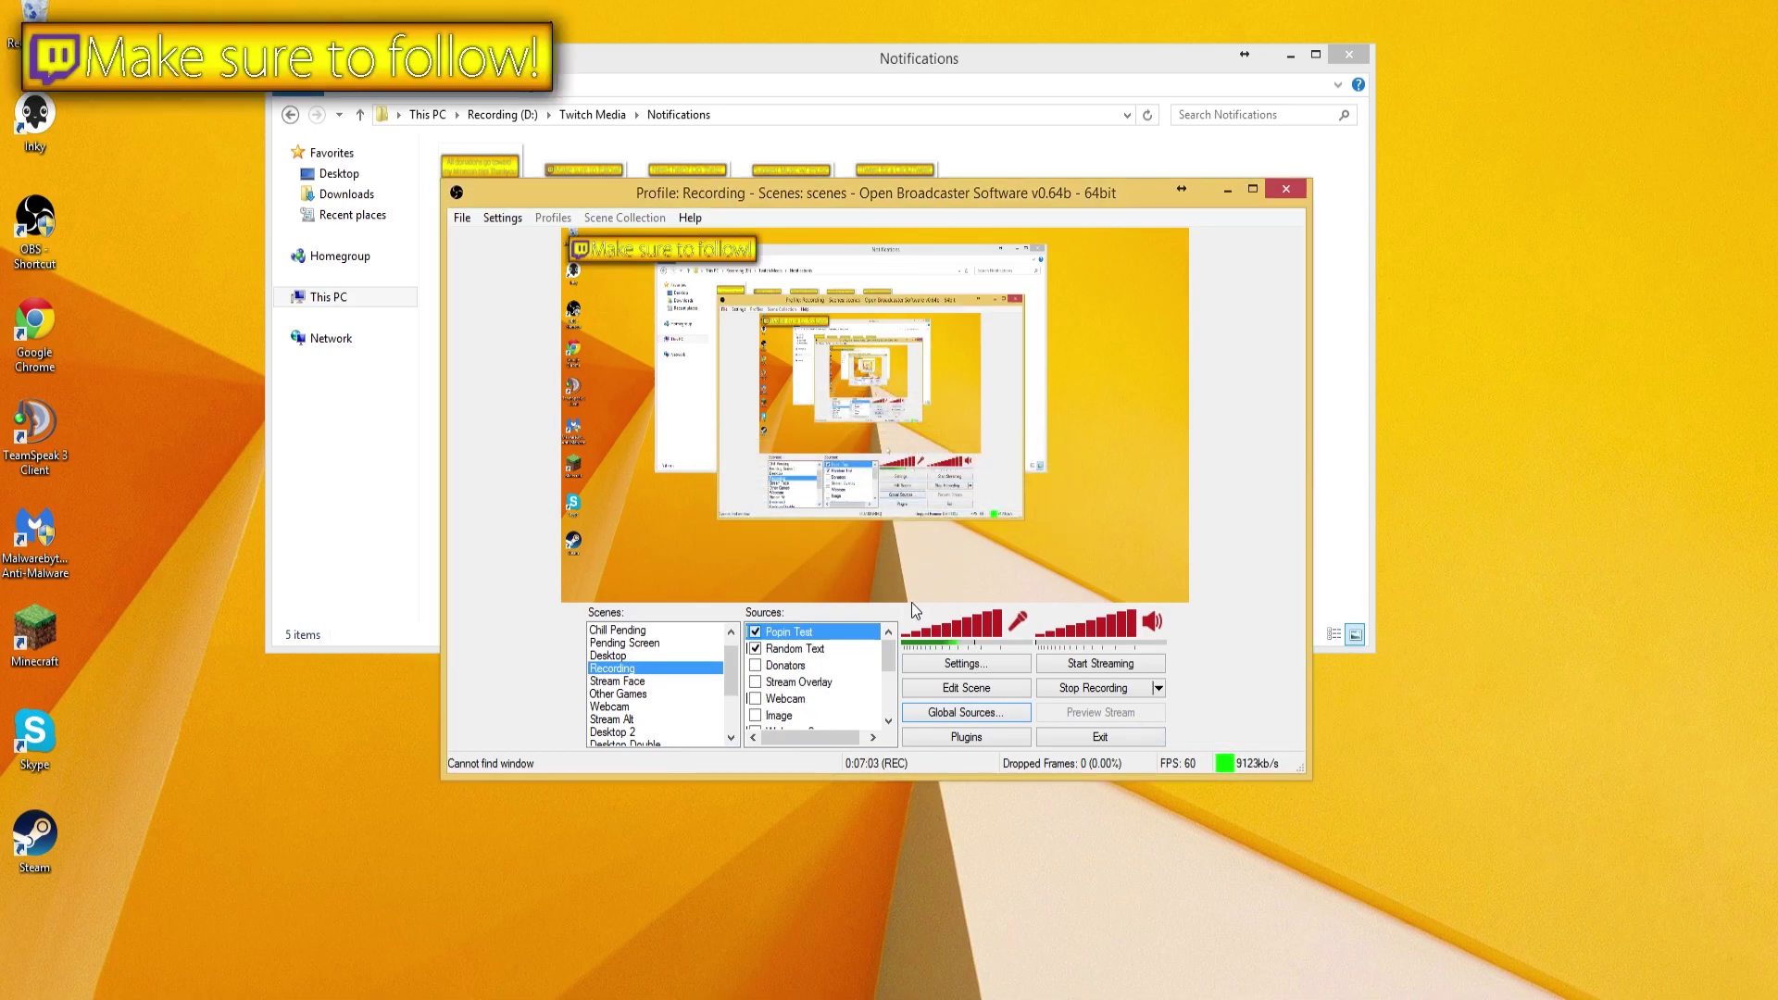
Step: Enable Edit Scene and drag the Popin Test banner to a new spot in the preview
left_click(968, 696)
left_click_drag(686, 248, 1086, 578)
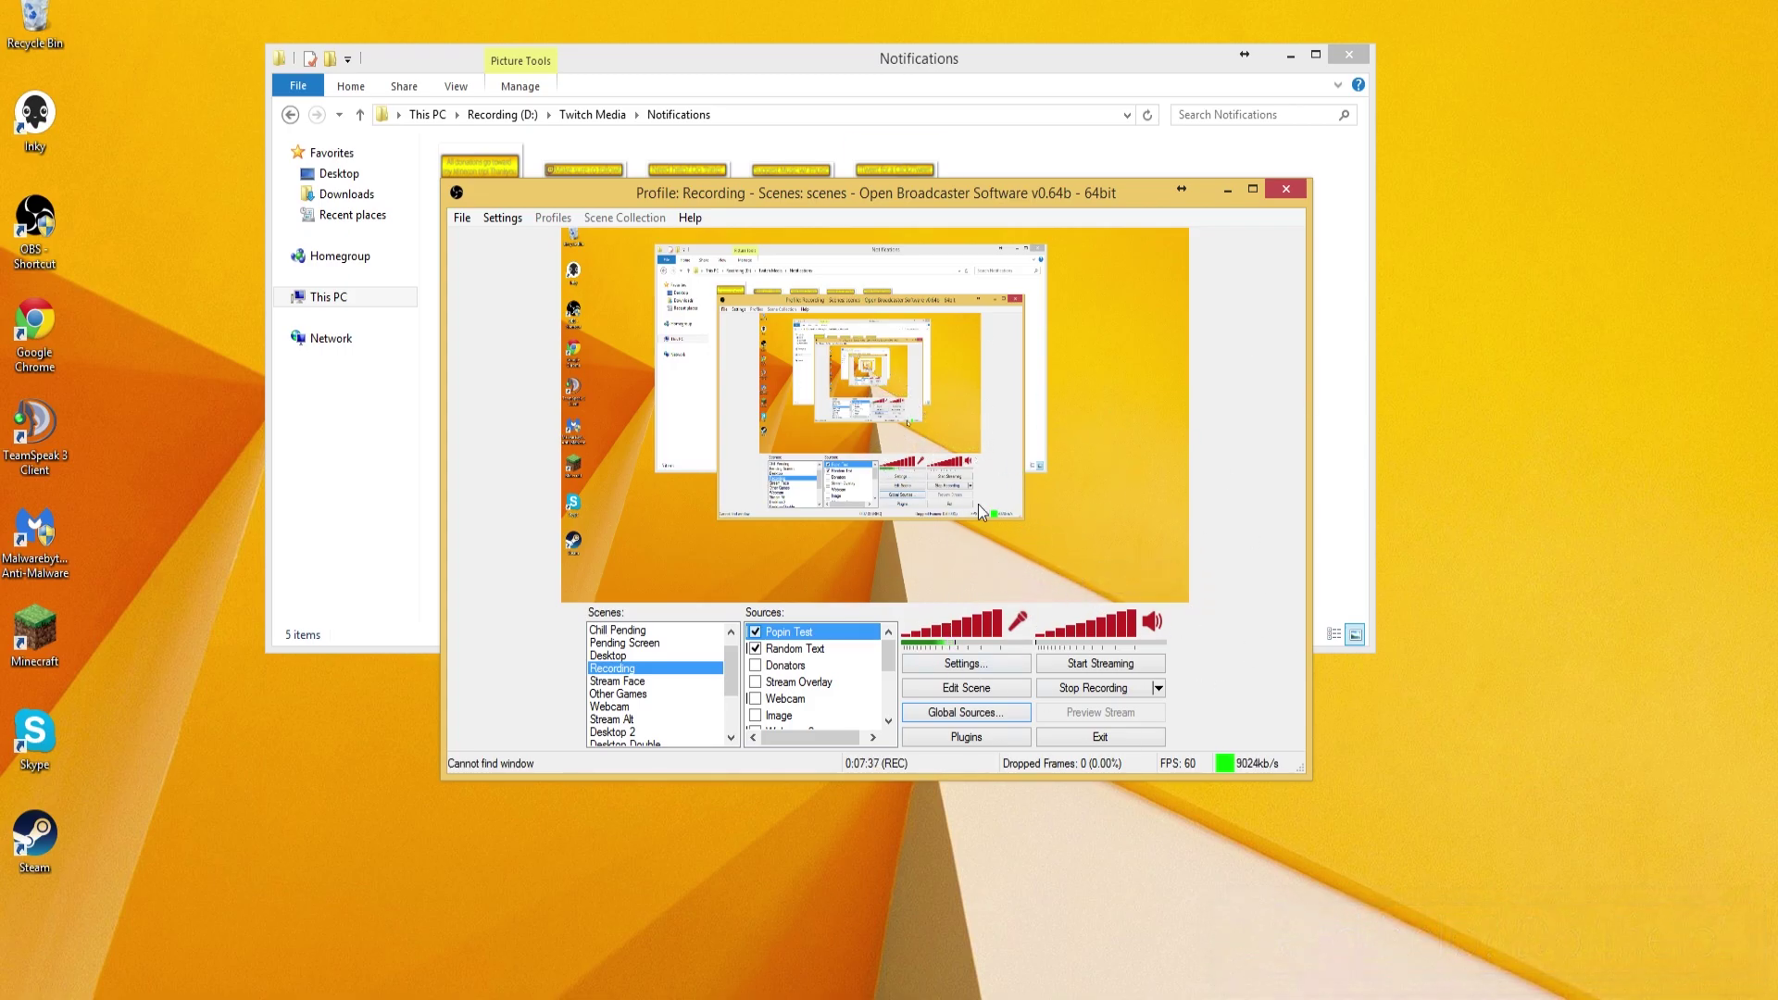
right_click(824, 633)
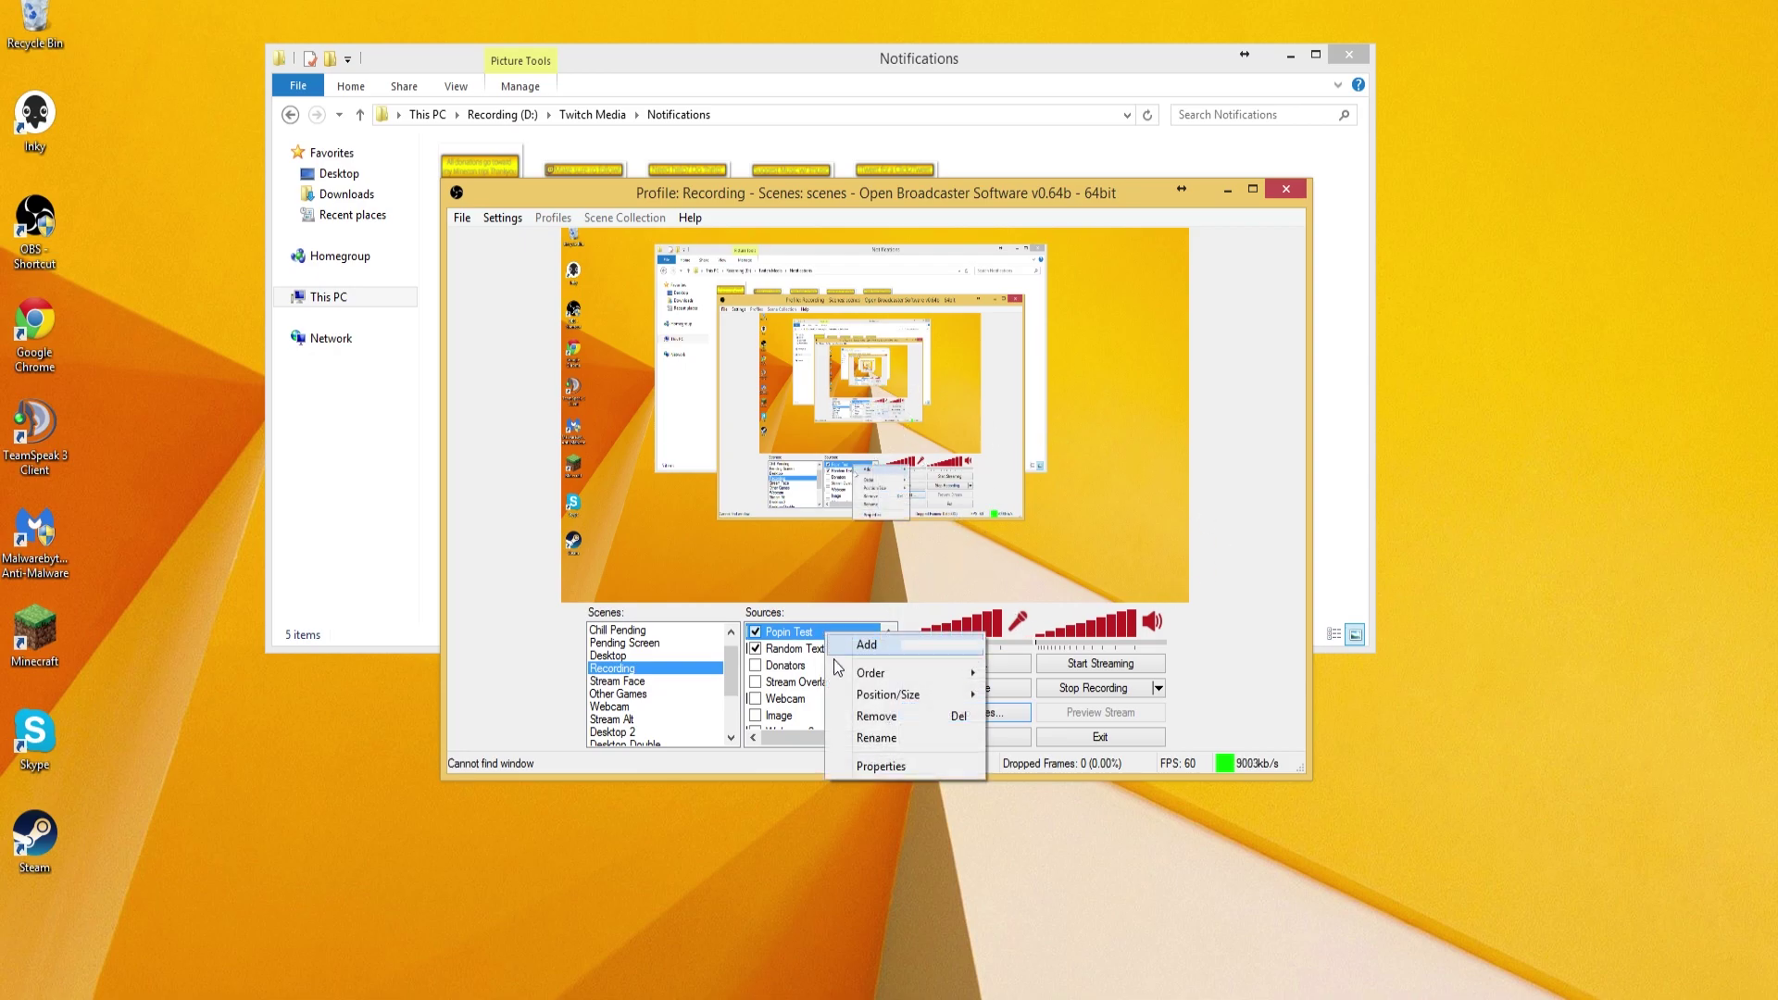
left_click(870, 767)
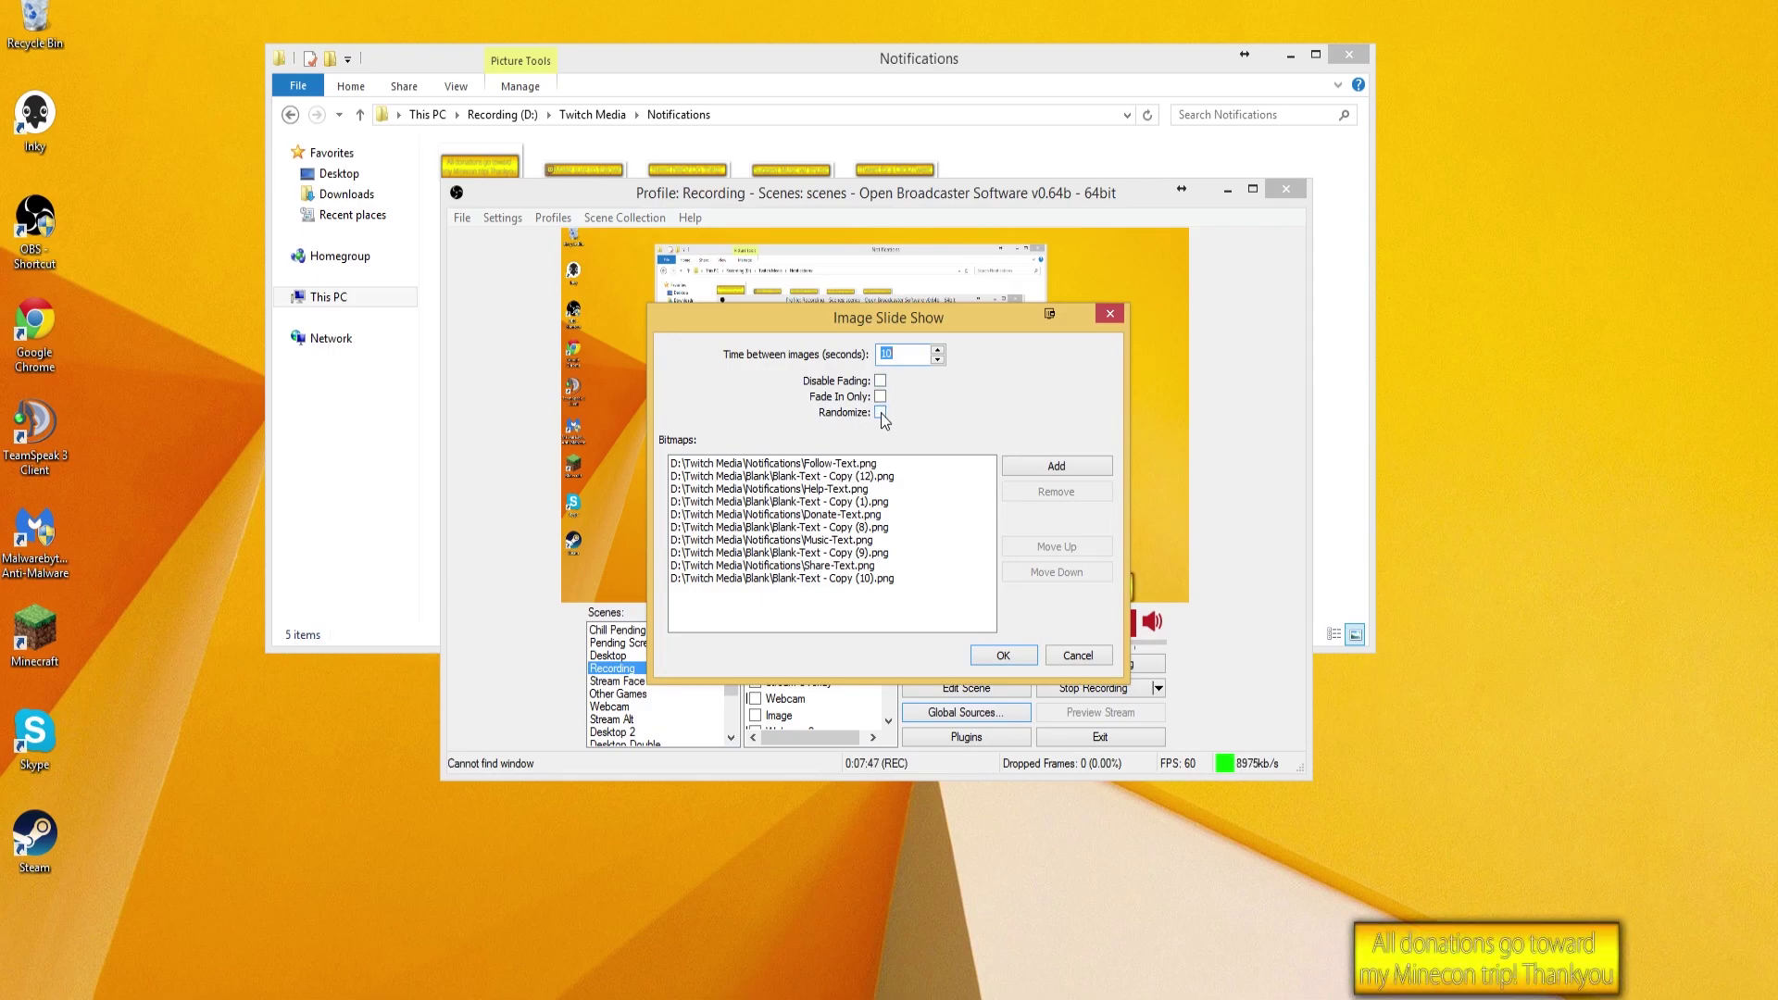
left_click(1069, 654)
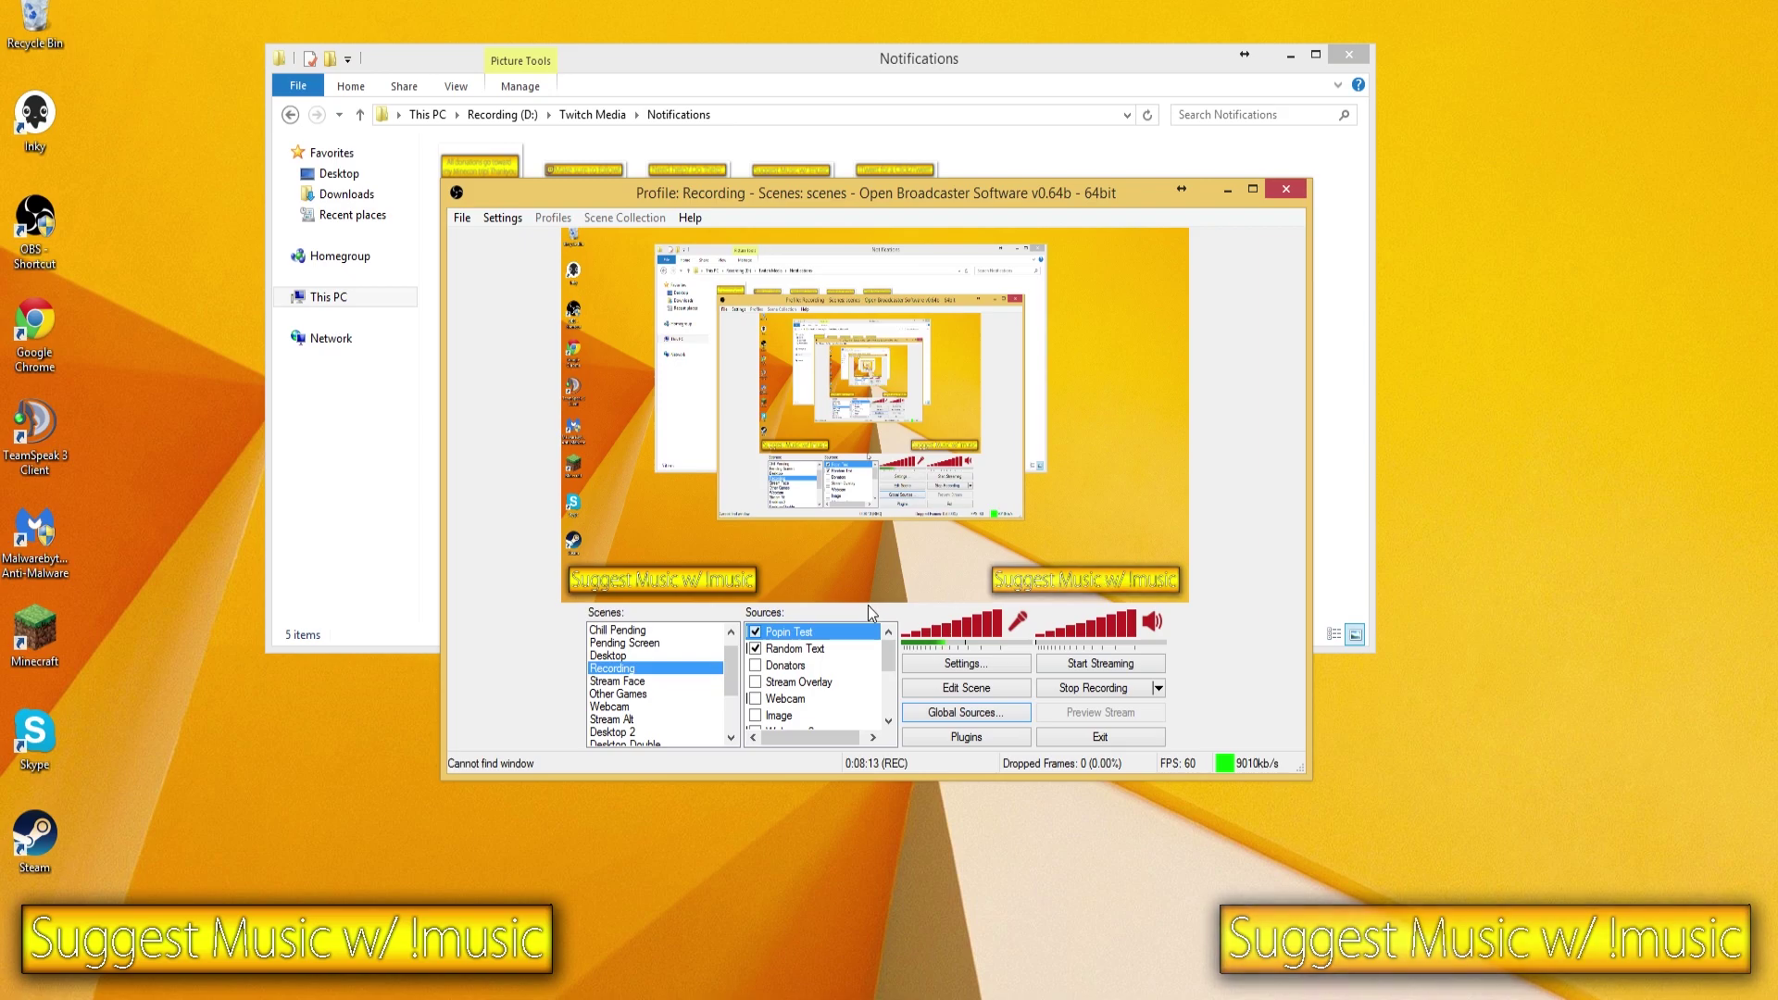
Step: In the Random Text slide show properties, move Follow-Text.png up to the top of the image list
right_click(794, 654)
left_click(835, 785)
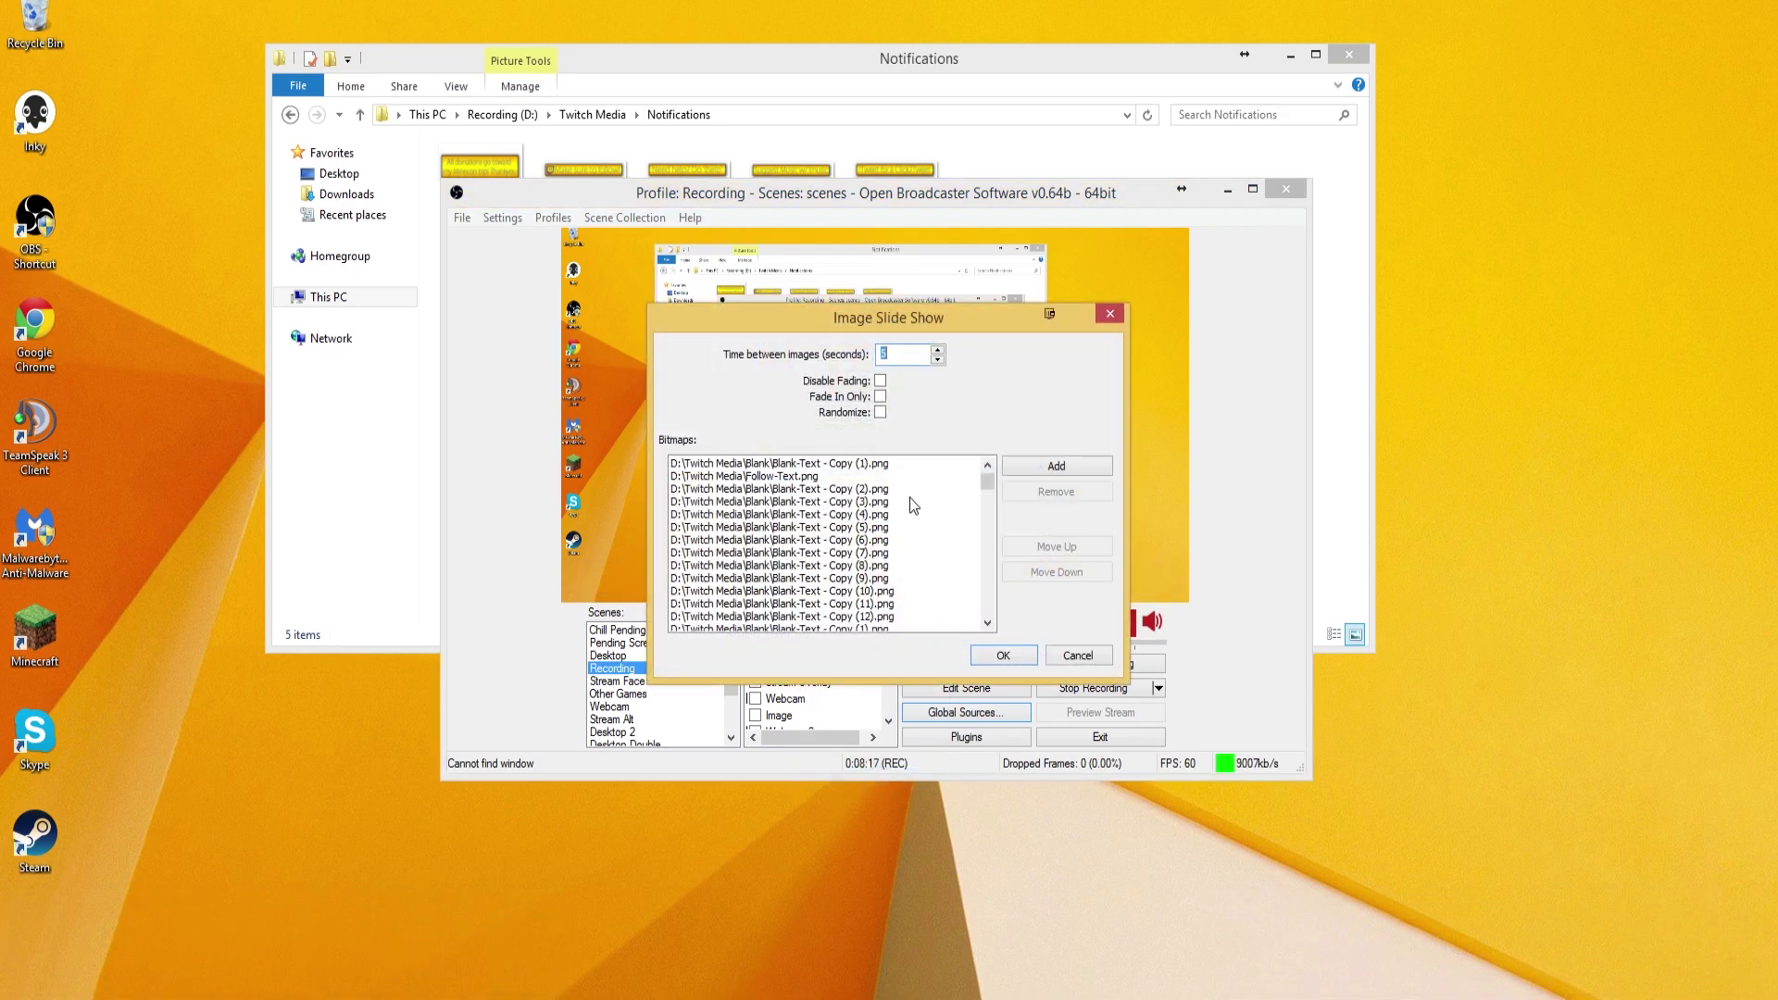
left_click(821, 477)
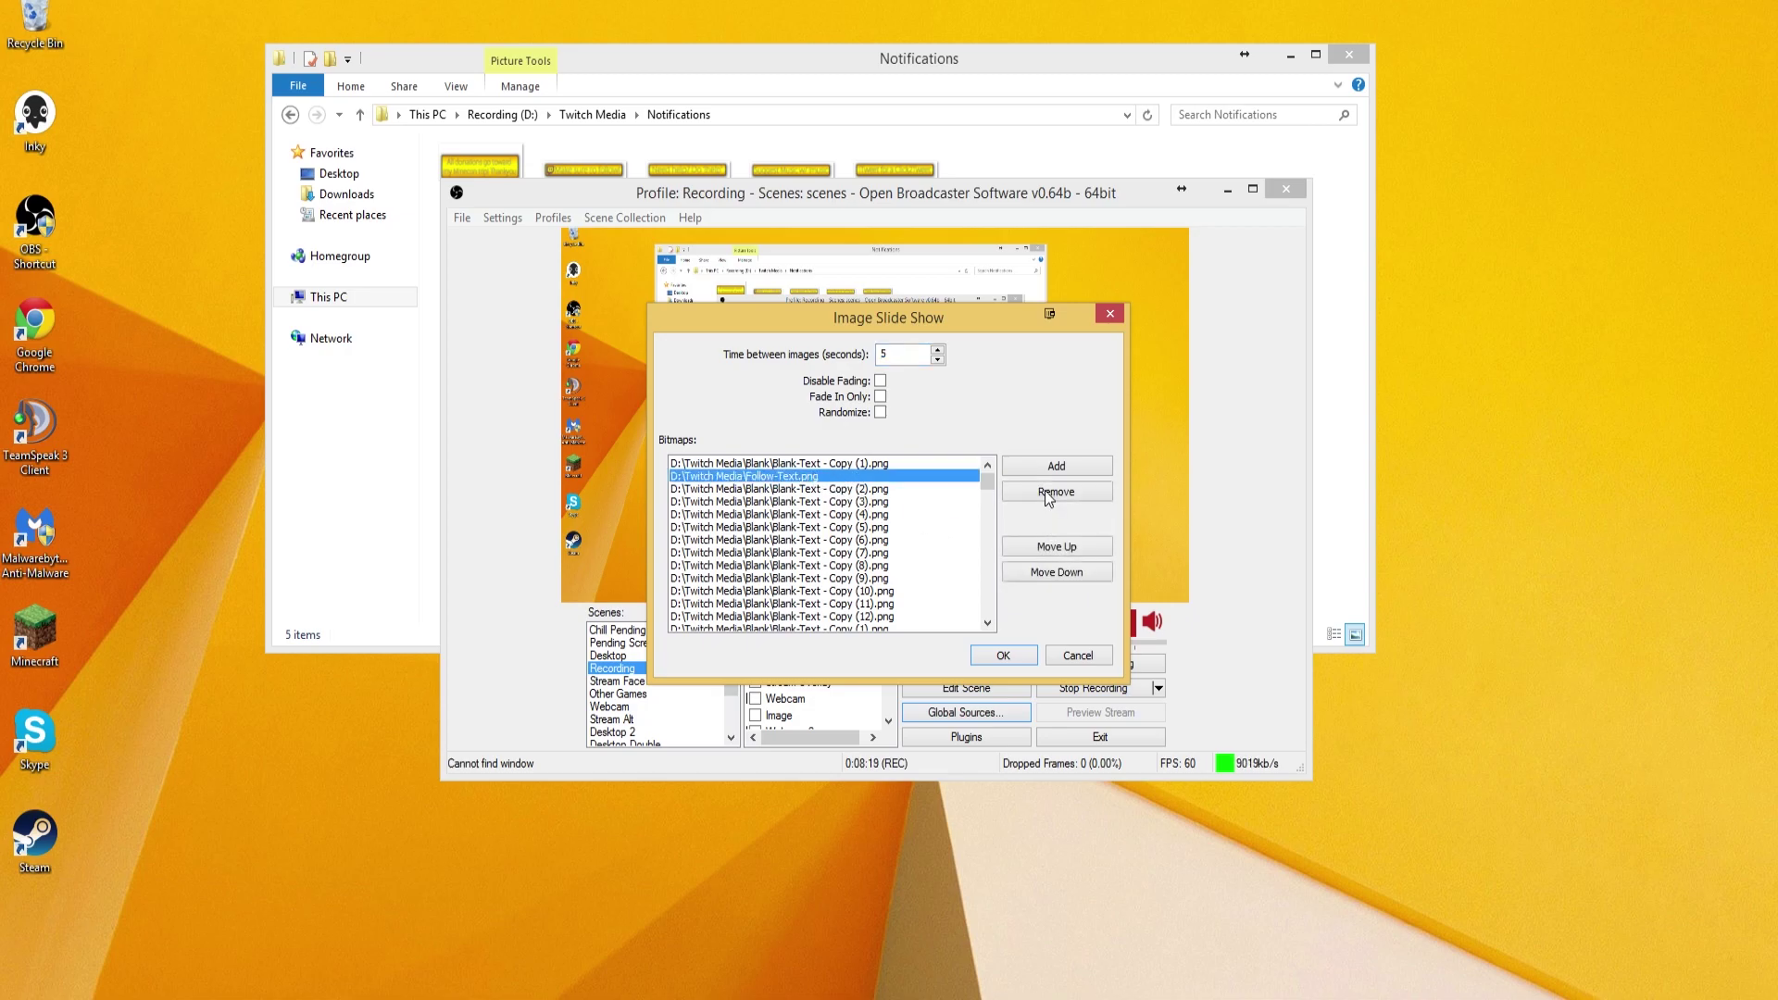
left_click(1033, 548)
Step: Review the image order and the 5-second interval, checking the Blank-Text copies and Help-Text.png entries
left_click(783, 478)
scroll(792, 523, "down", 1)
scroll(796, 532, "down", 5)
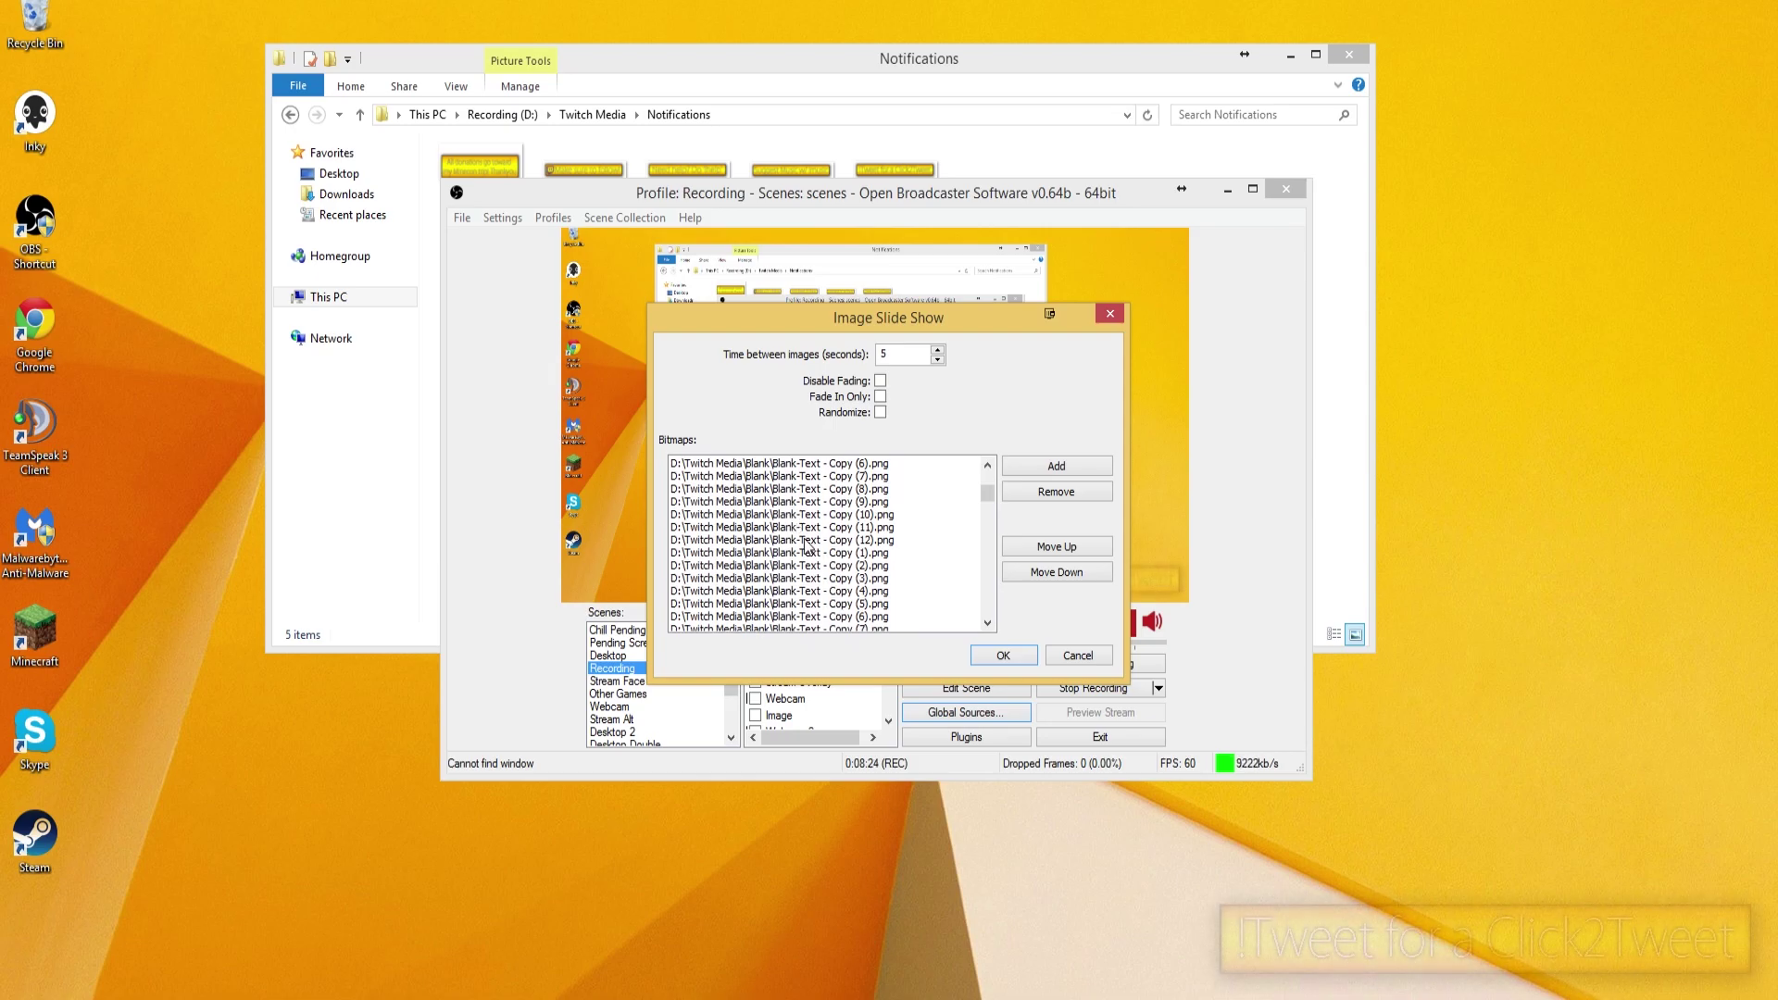
scroll(806, 547, "down", 6)
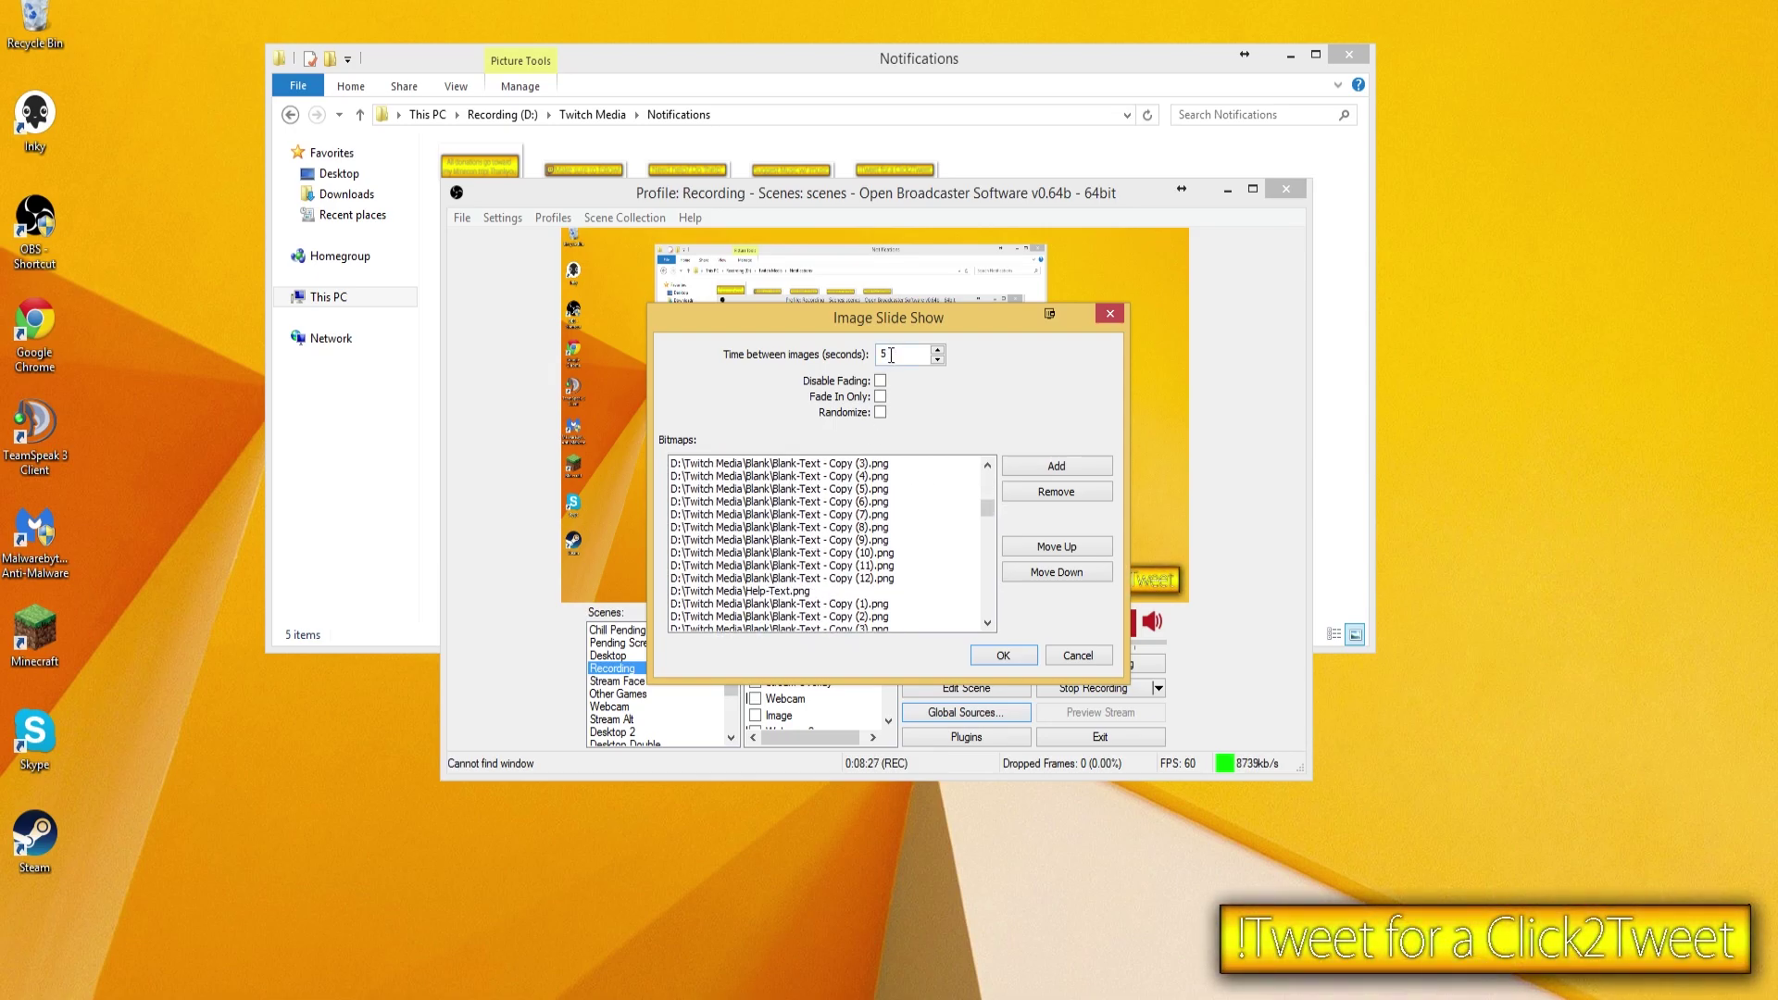
left_click_drag(891, 355, 874, 359)
left_click(770, 593)
scroll(769, 598, "down", 1)
scroll(768, 593, "down", 1)
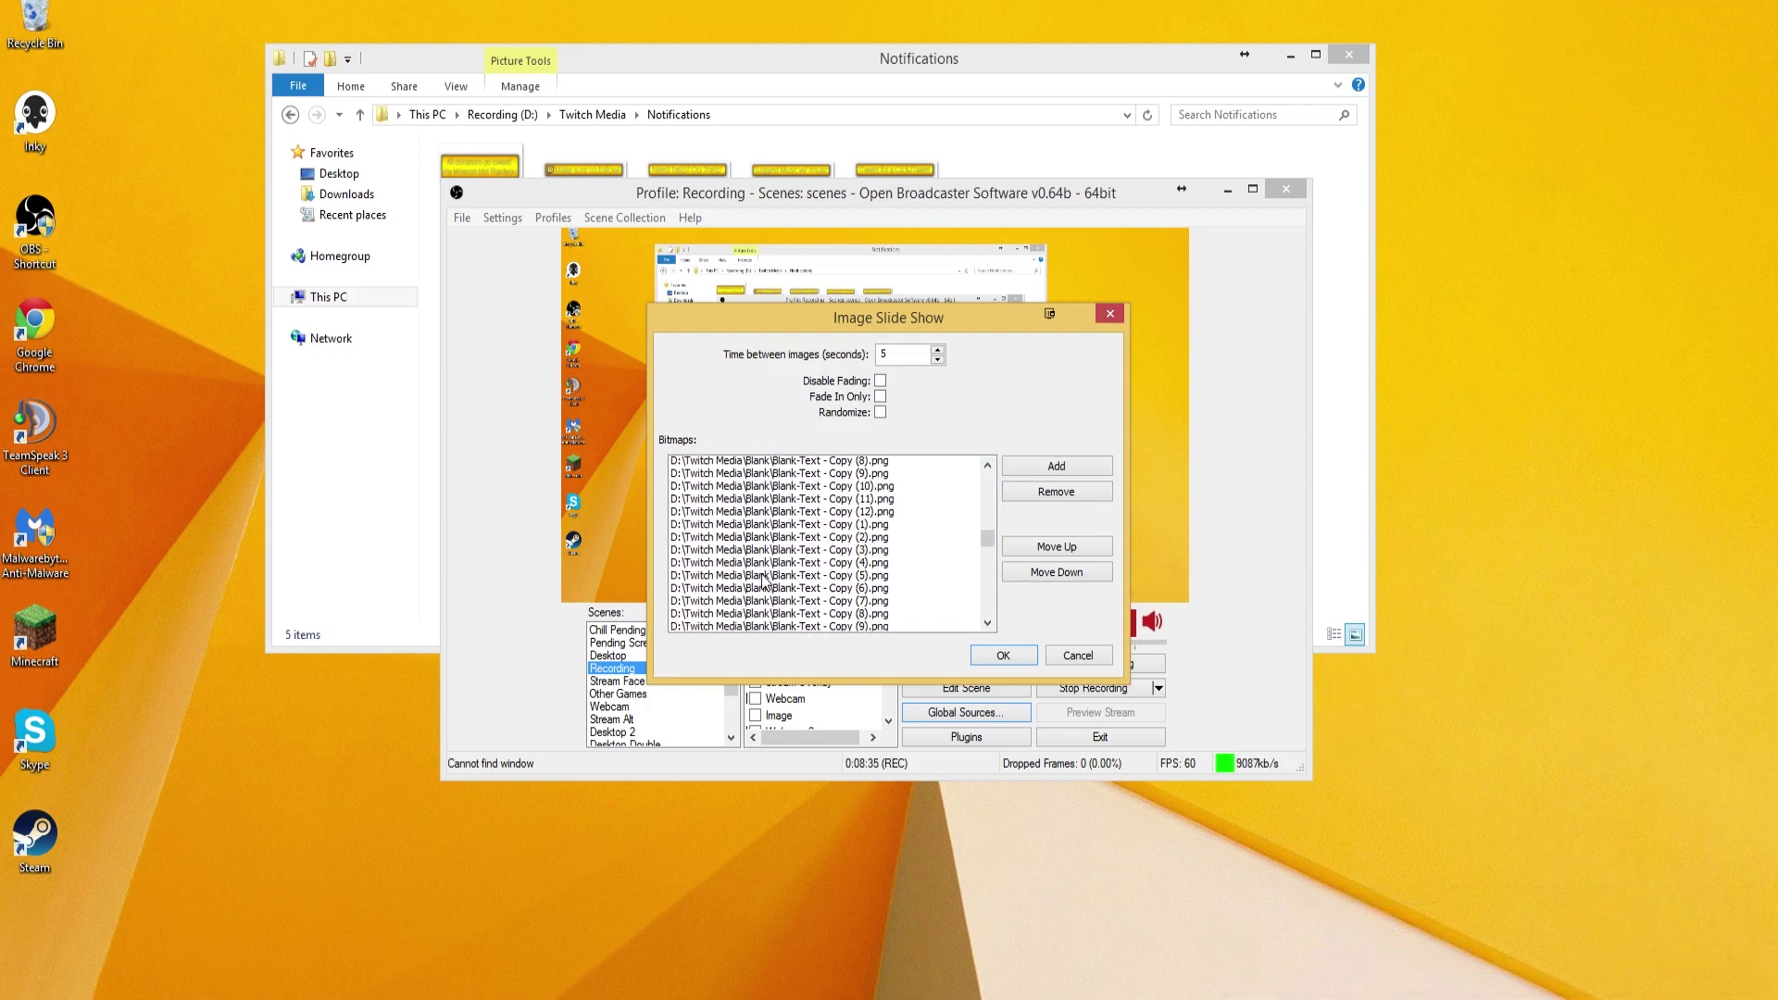
scroll(768, 579, "down", 3)
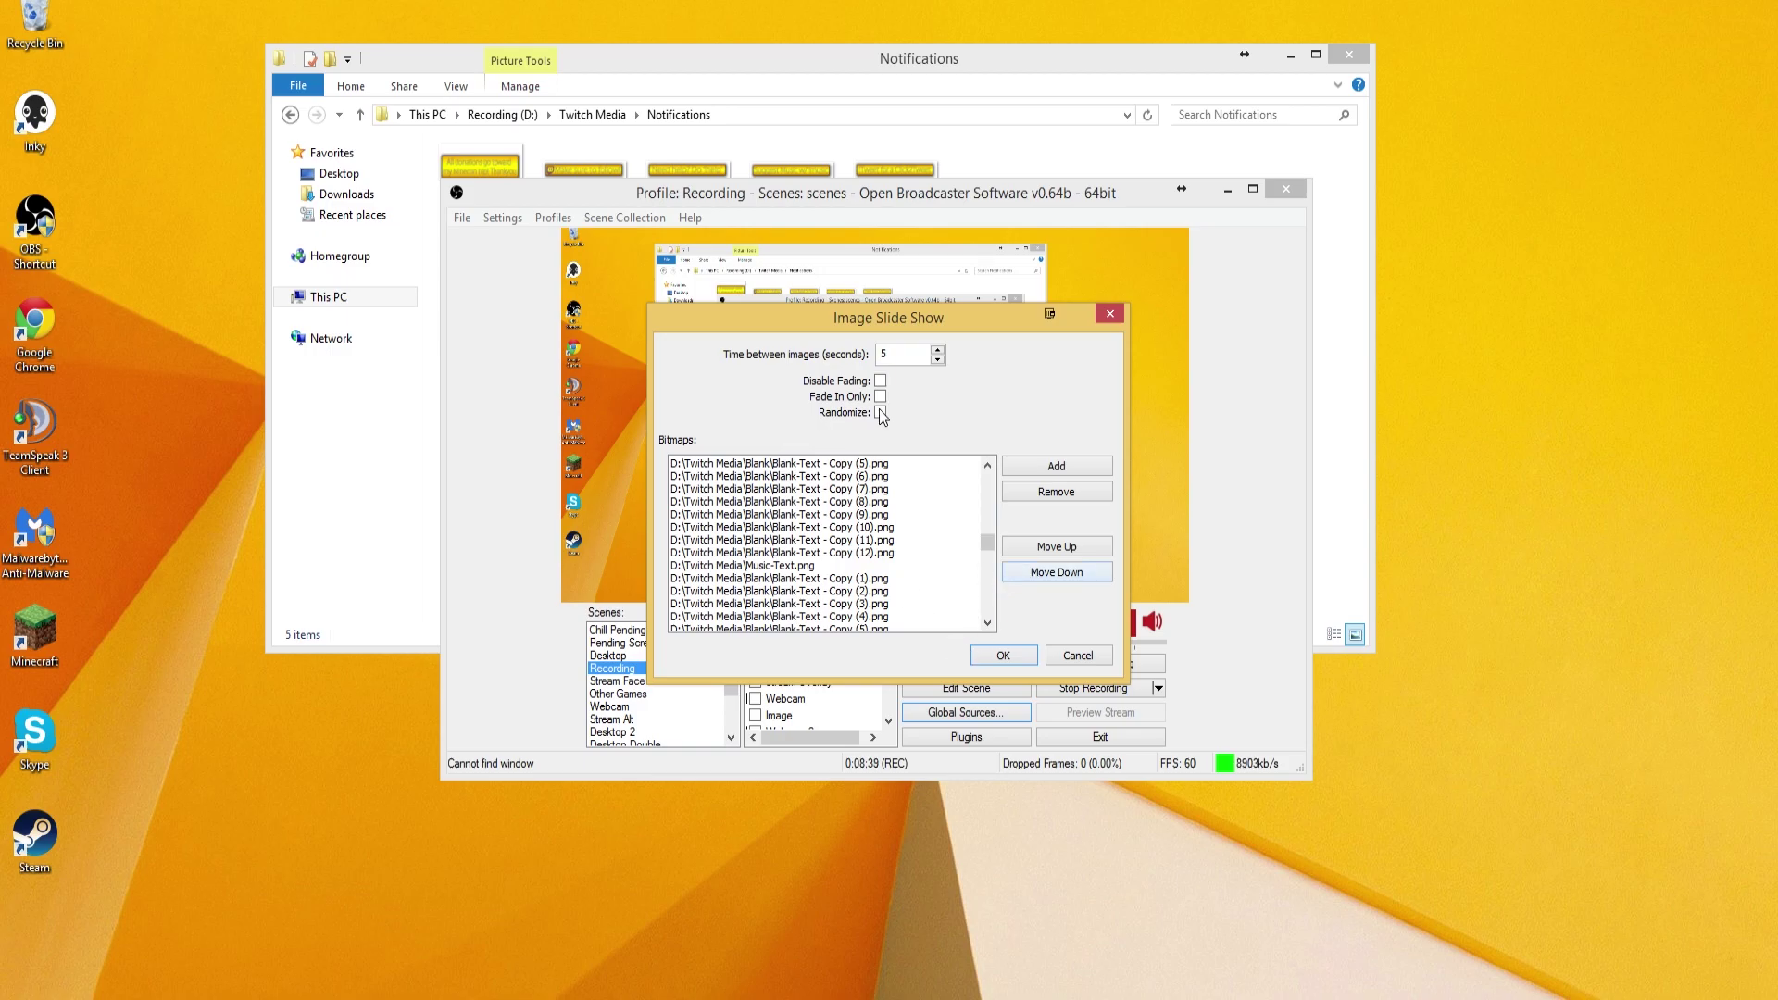
left_click(1009, 659)
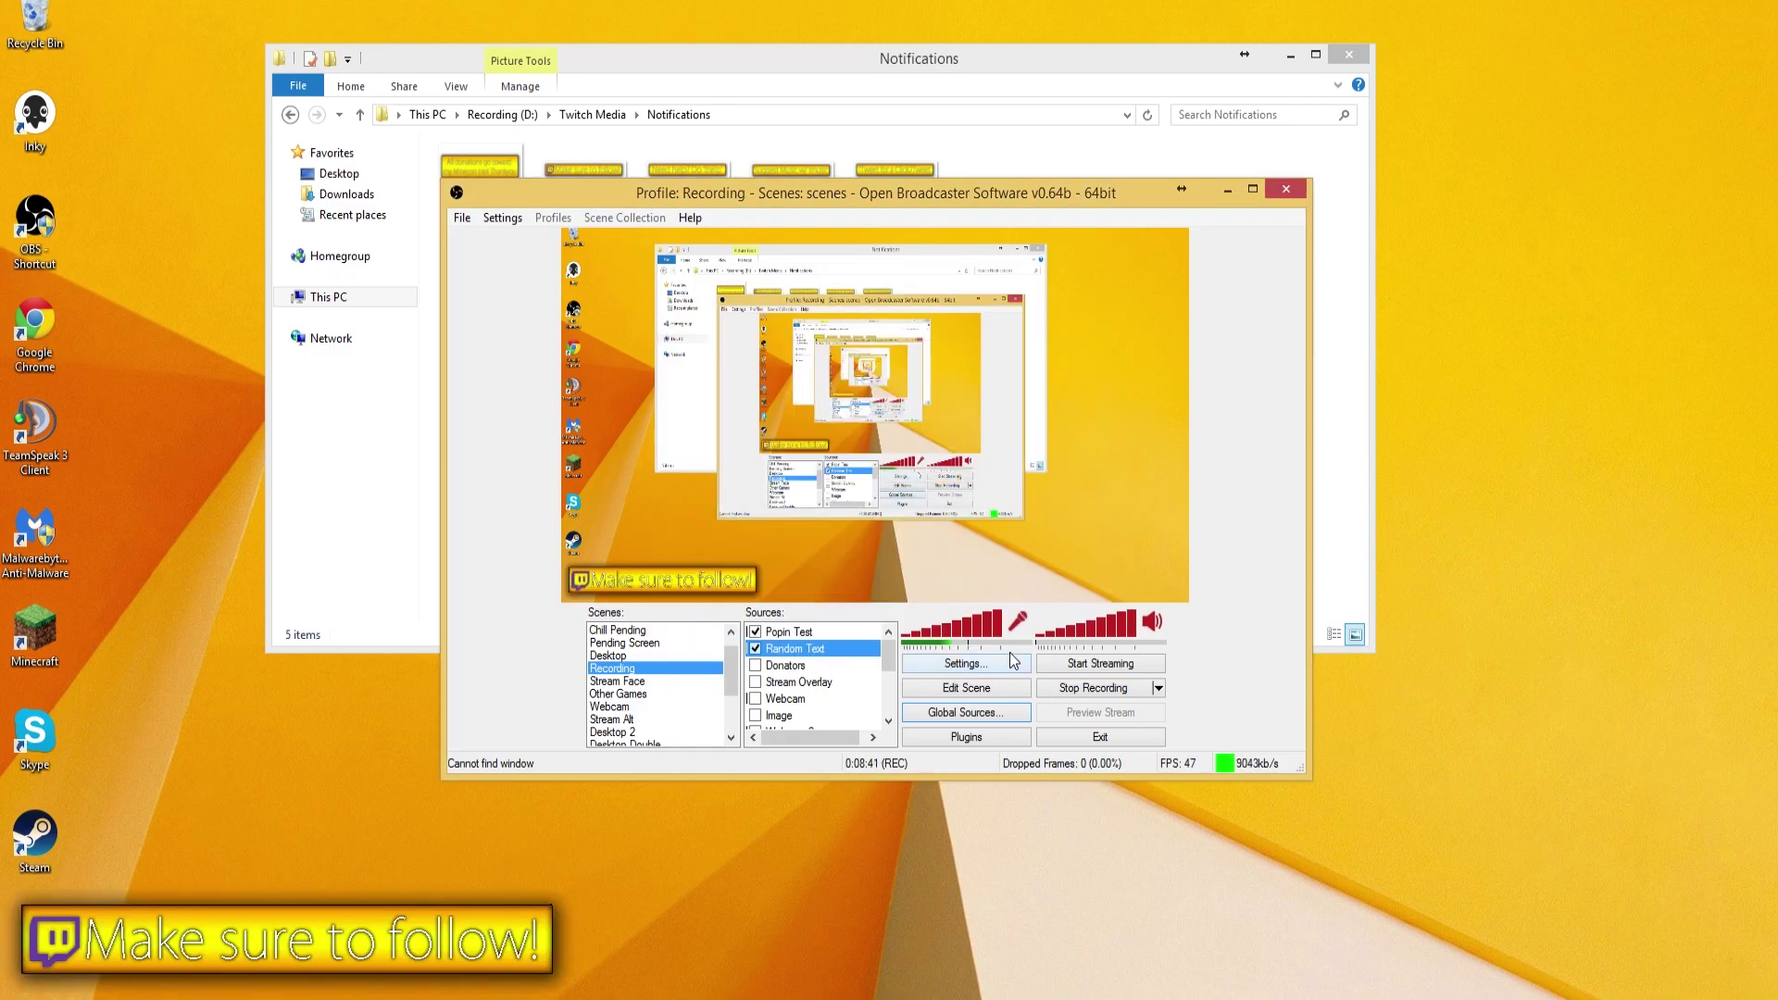